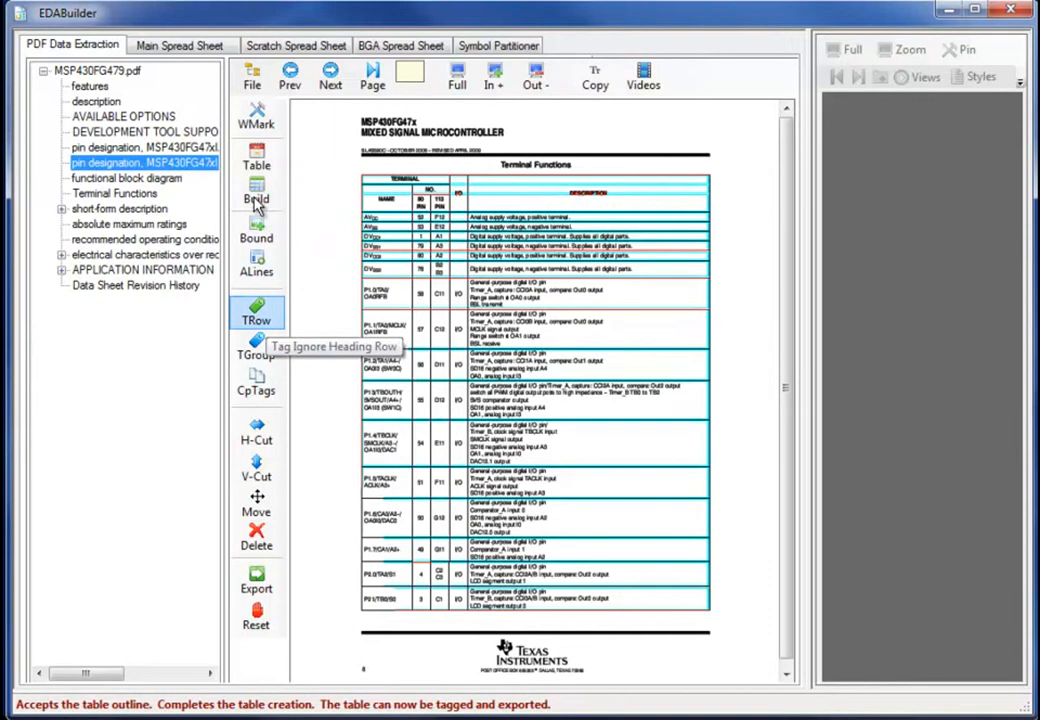
Step: Tag the heading rows of the Terminal Functions table on page 6 as ignored and copy the table to the scratch pad spreadsheet
click(257, 313)
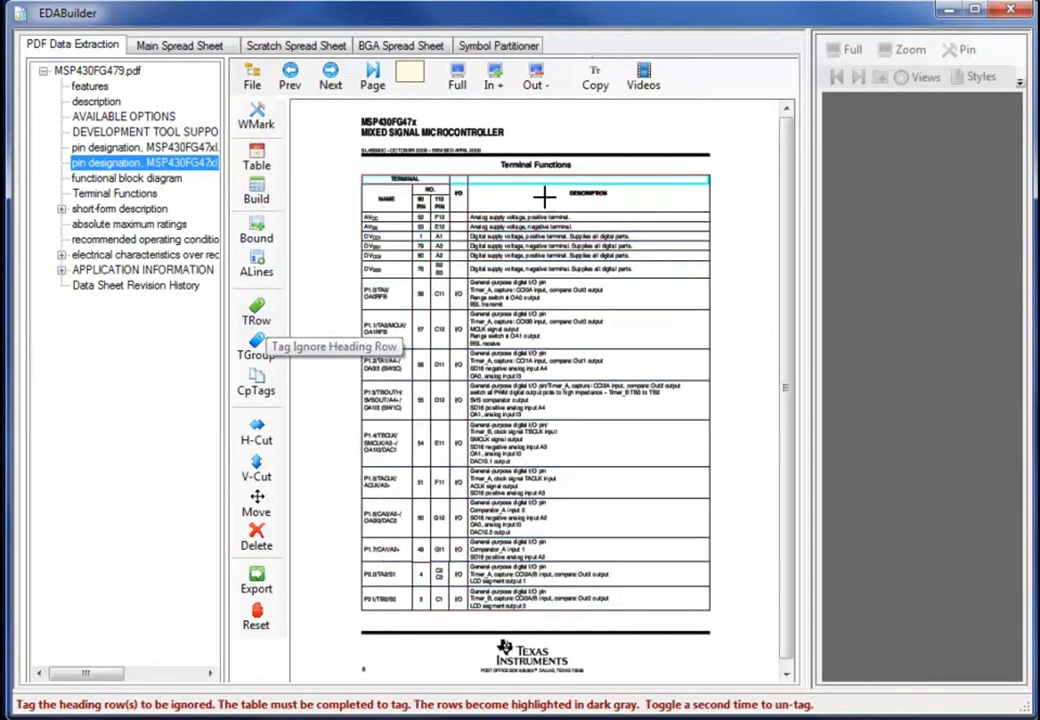
click(522, 179)
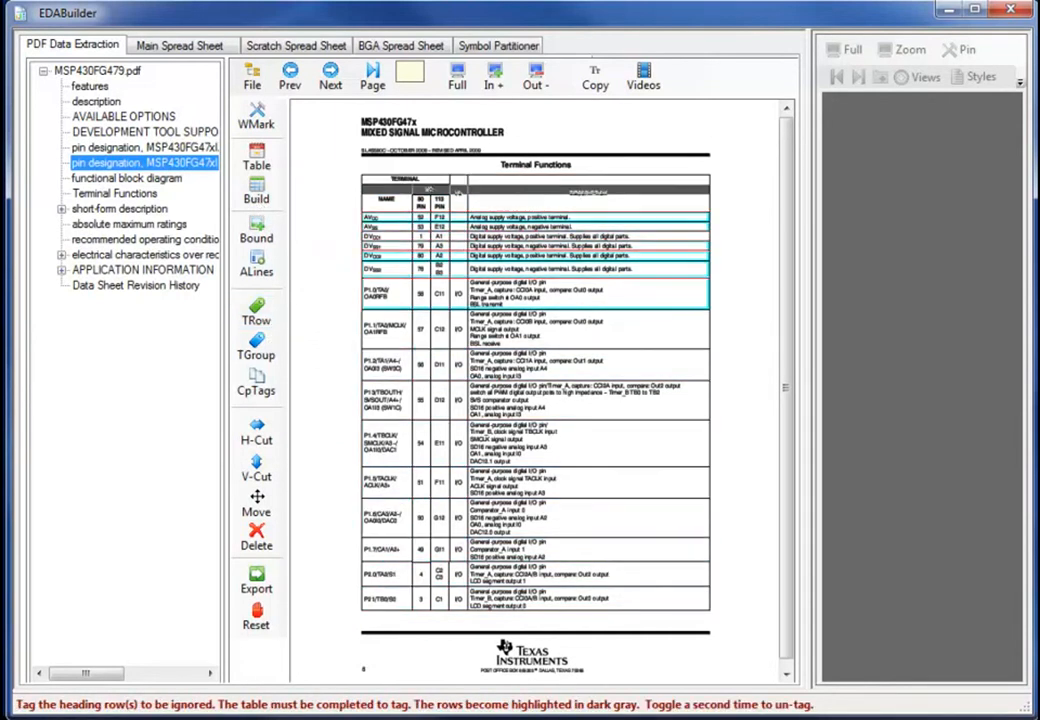
click(252, 588)
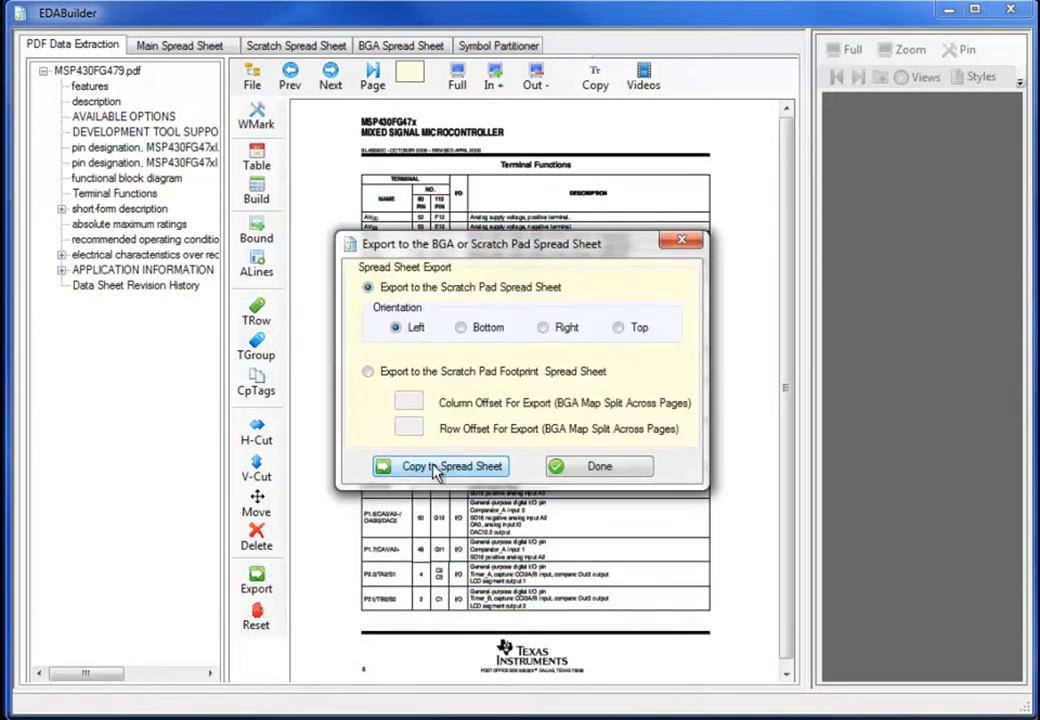
click(433, 470)
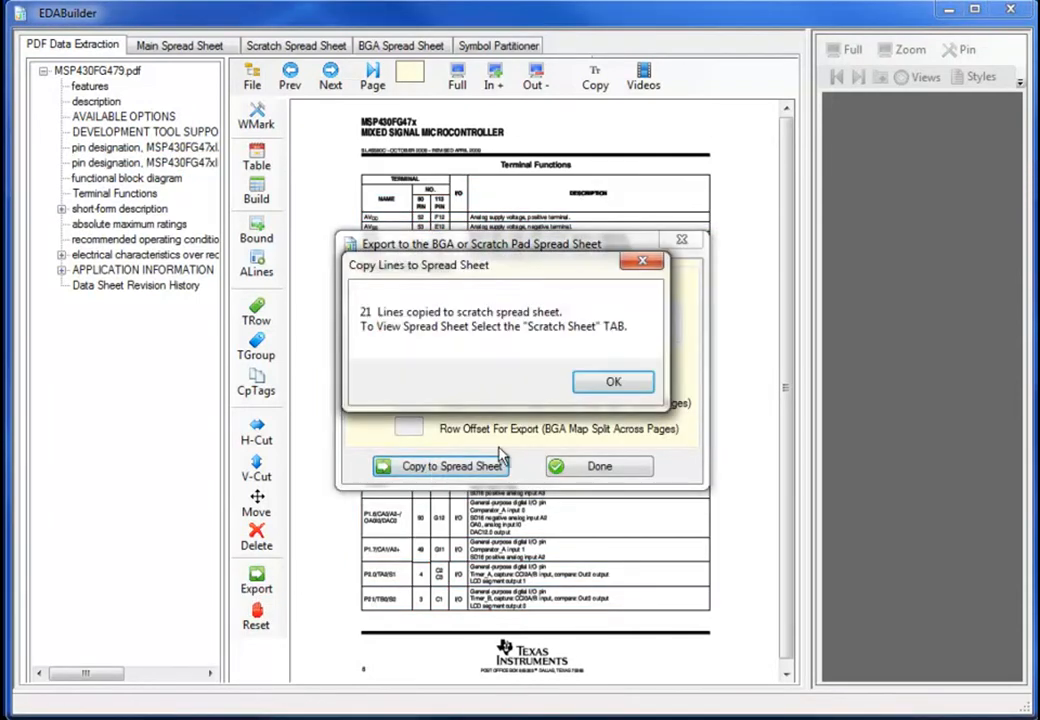
click(613, 385)
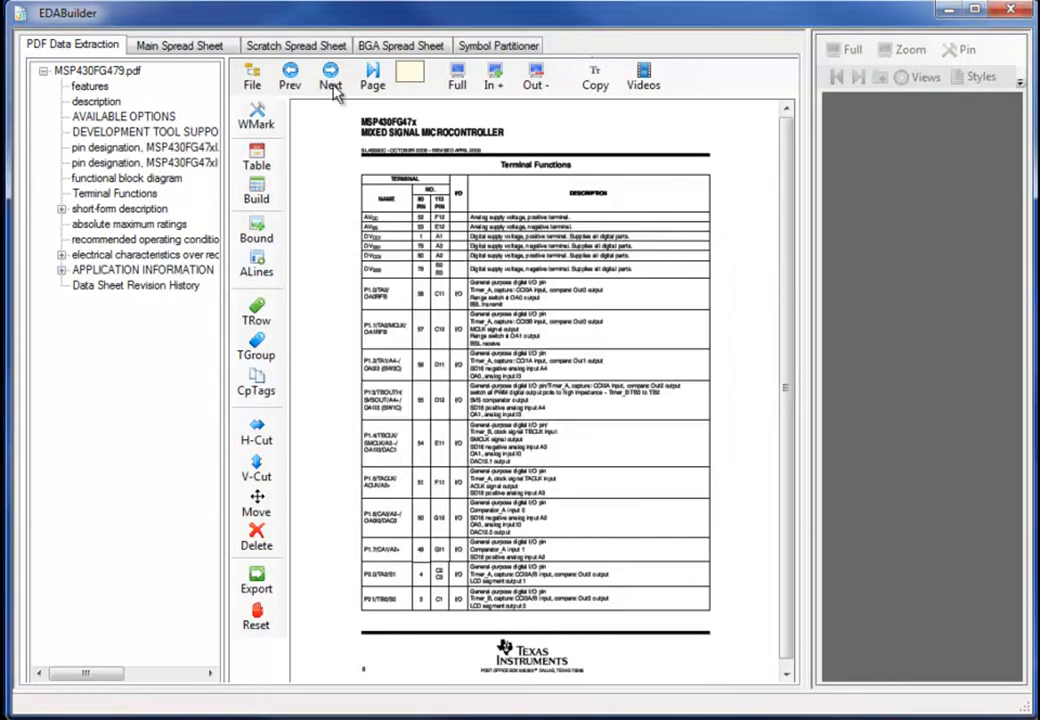
Step: Outline and build the continued Terminal Functions table on page 7, reusing the previous table's ignored heading-row tags
click(333, 80)
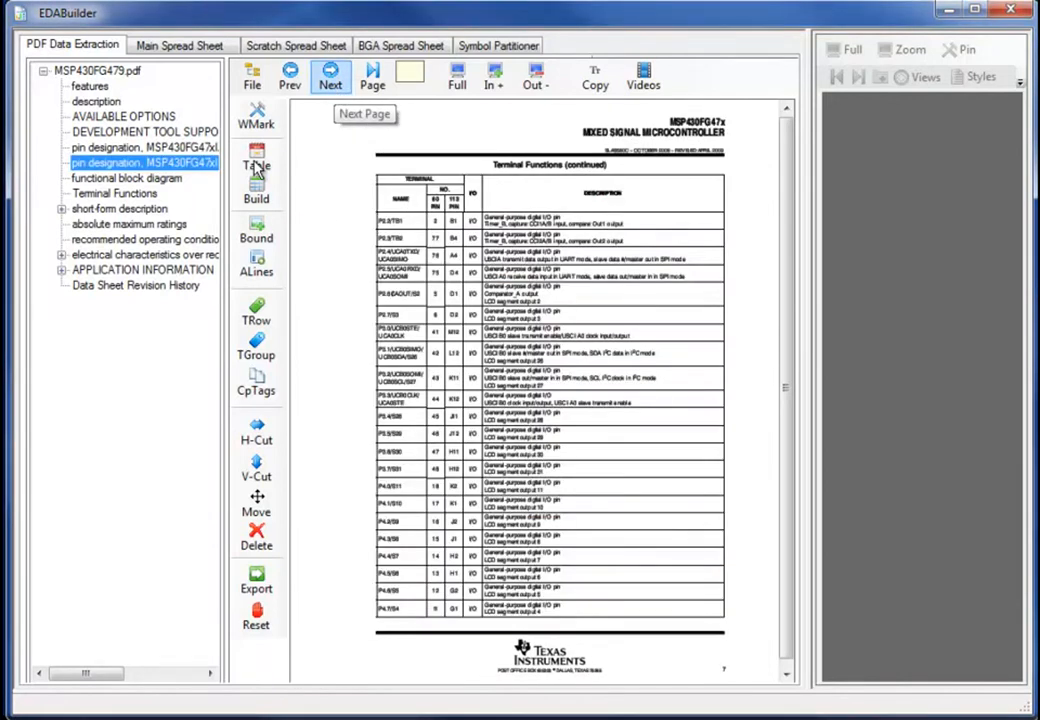
click(257, 165)
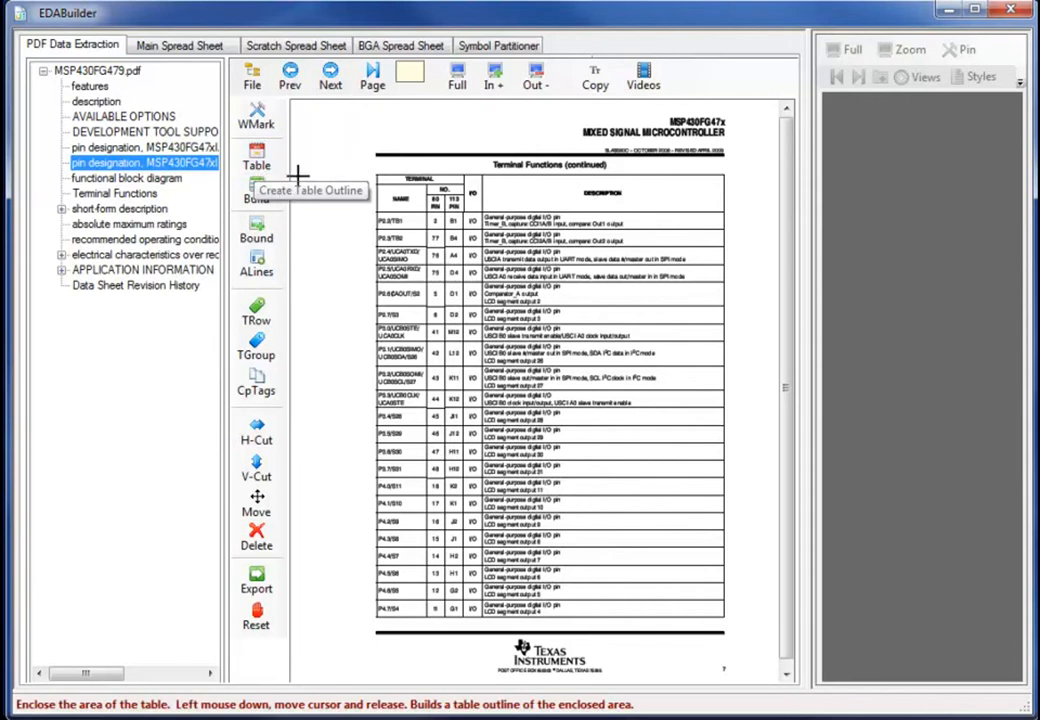
drag(367, 167, 783, 655)
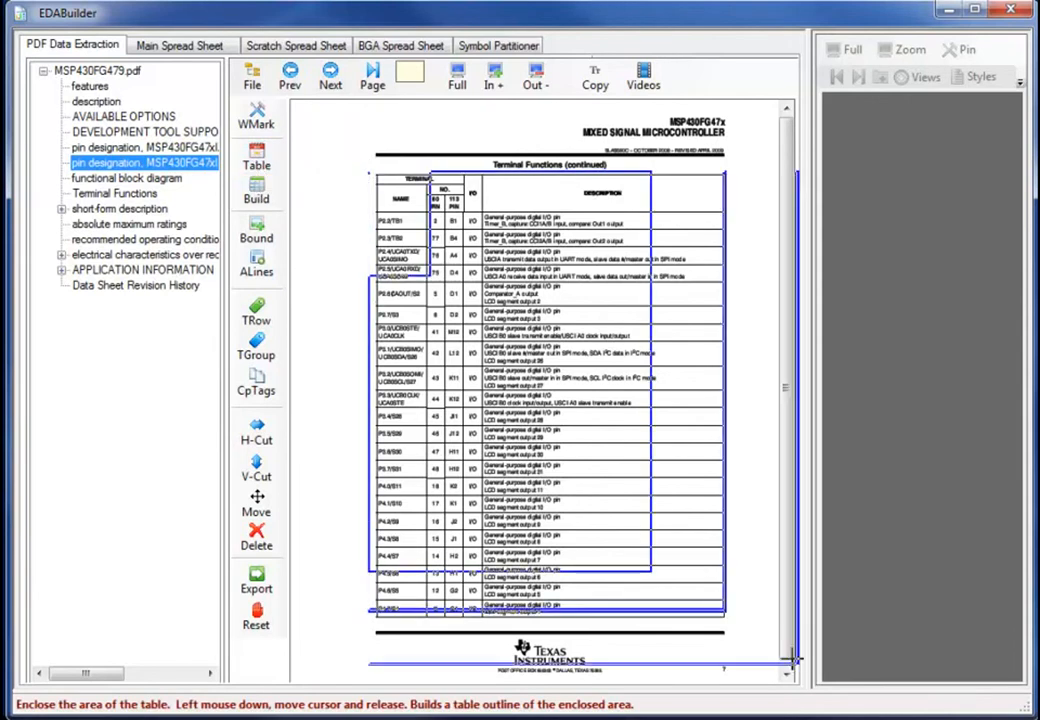
click(256, 192)
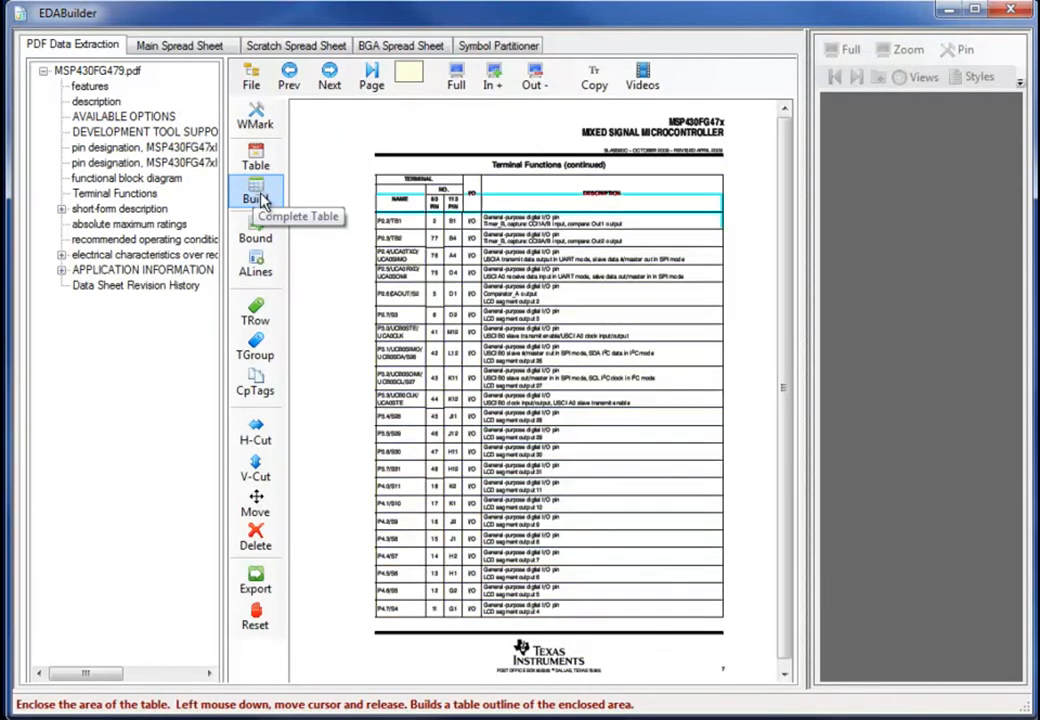
click(258, 389)
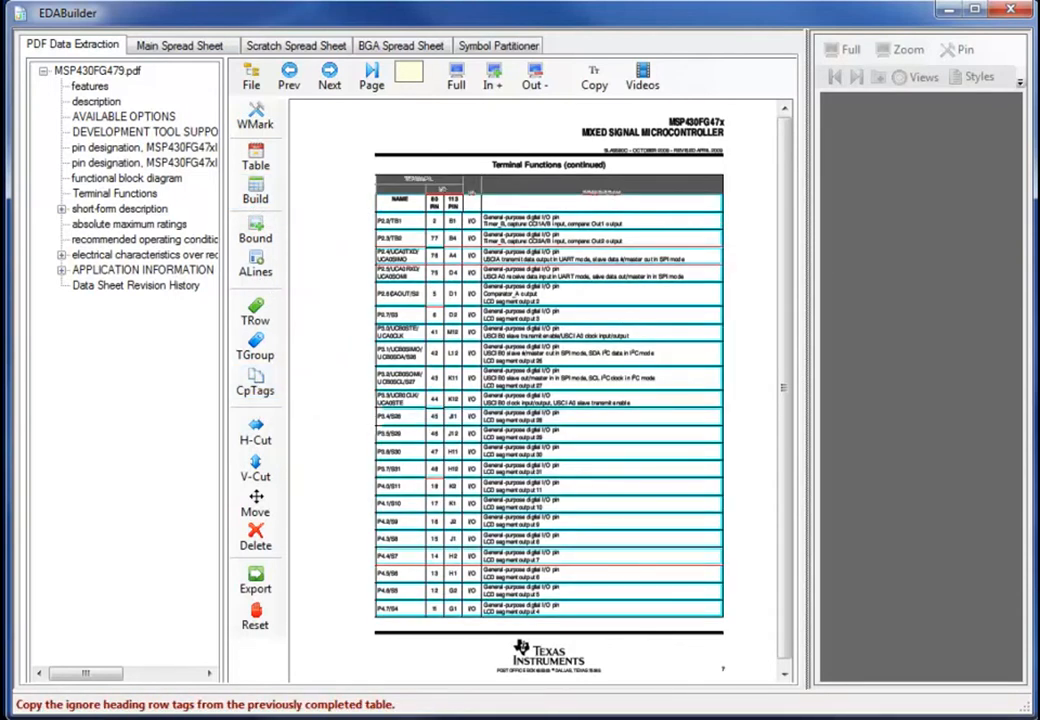
Step: Export the page 7 table to the scratch pad spreadsheet with Left orientation
click(256, 578)
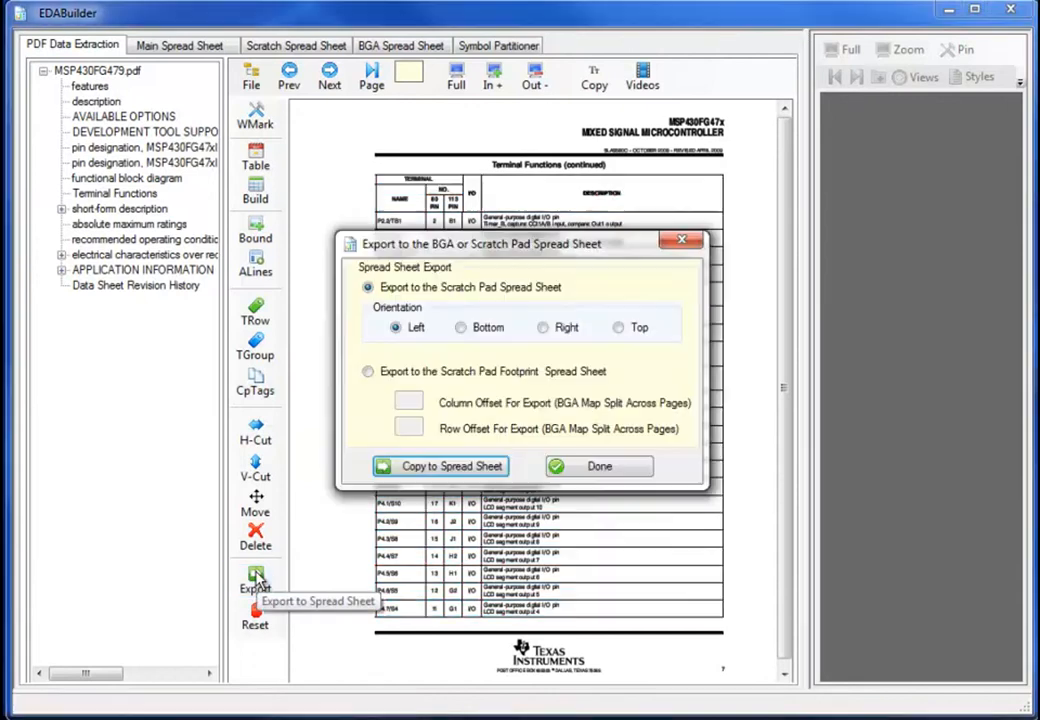
click(420, 472)
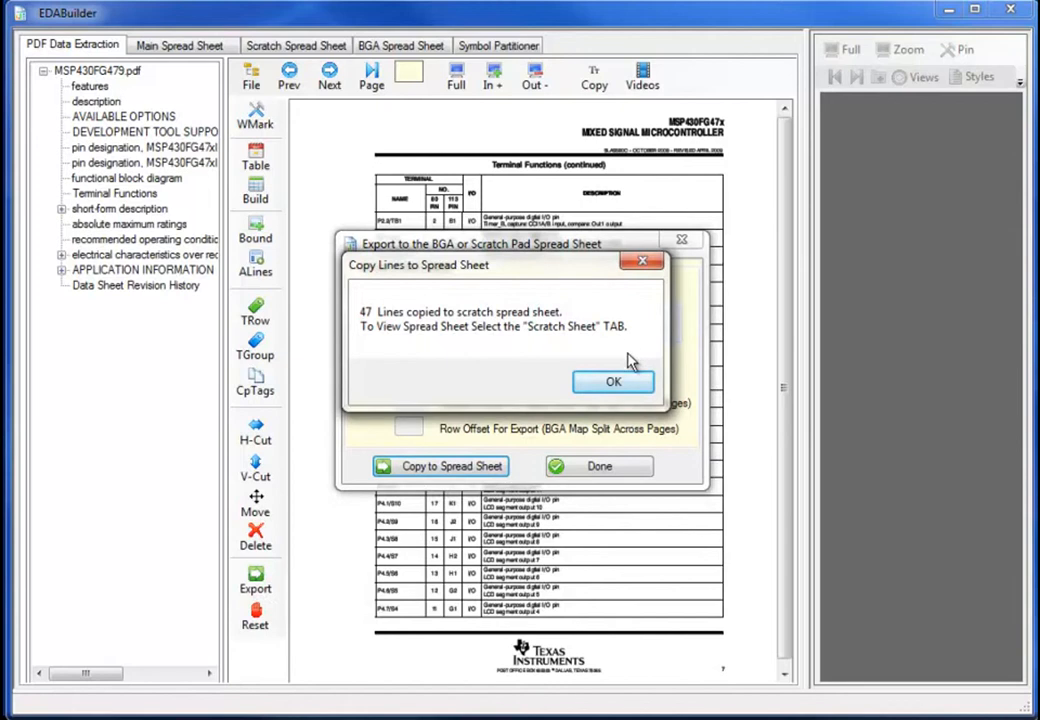
click(620, 382)
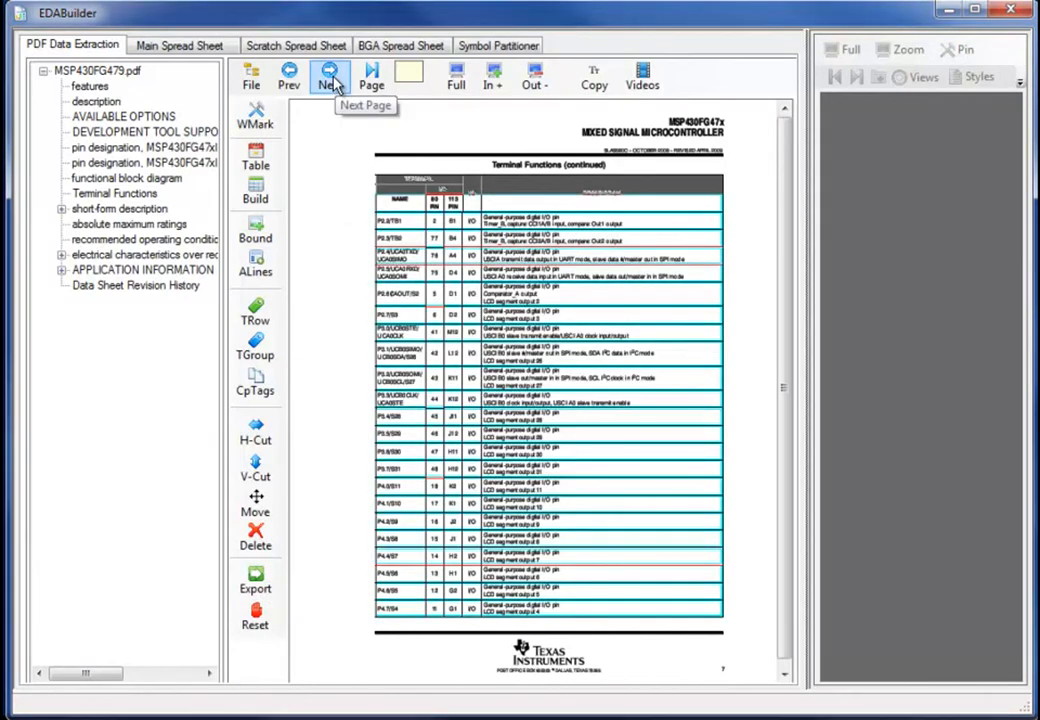
Step: Outline and build the continued Terminal Functions table on page 8, copying the heading-row tags from the previous table
click(331, 80)
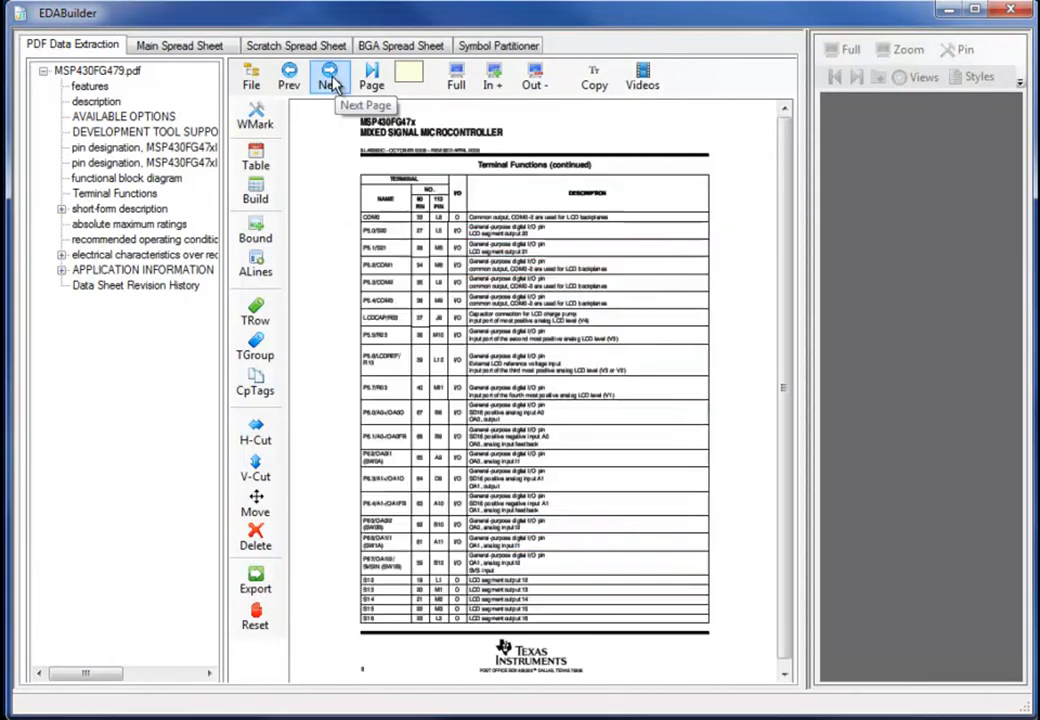
click(257, 165)
drag(359, 171, 718, 632)
click(259, 198)
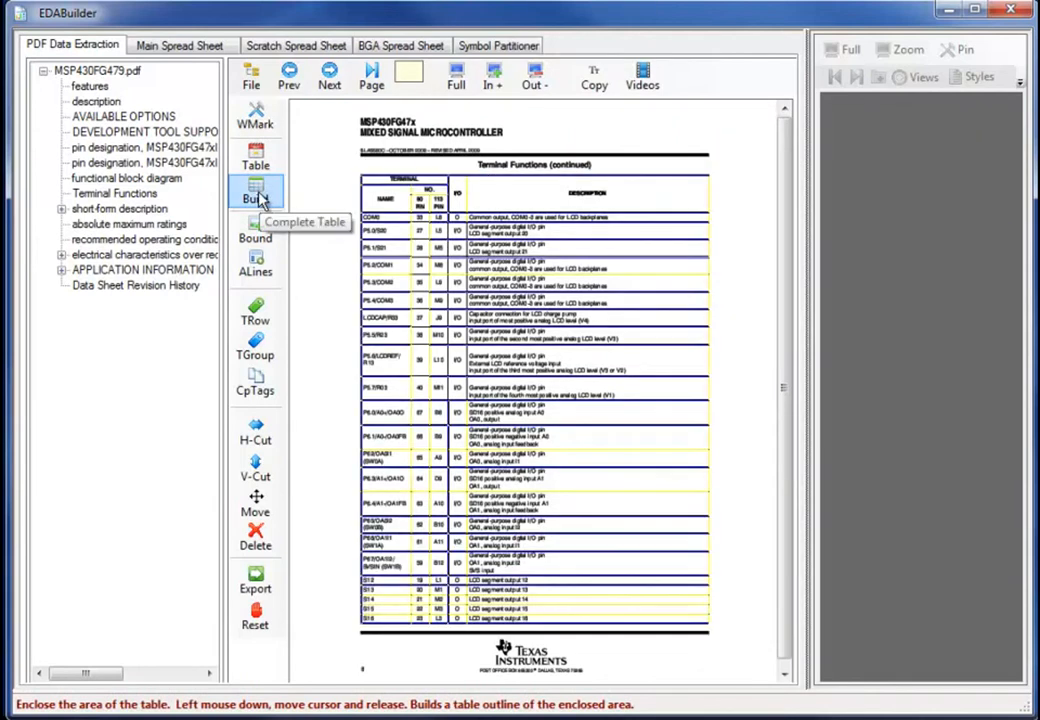
click(257, 198)
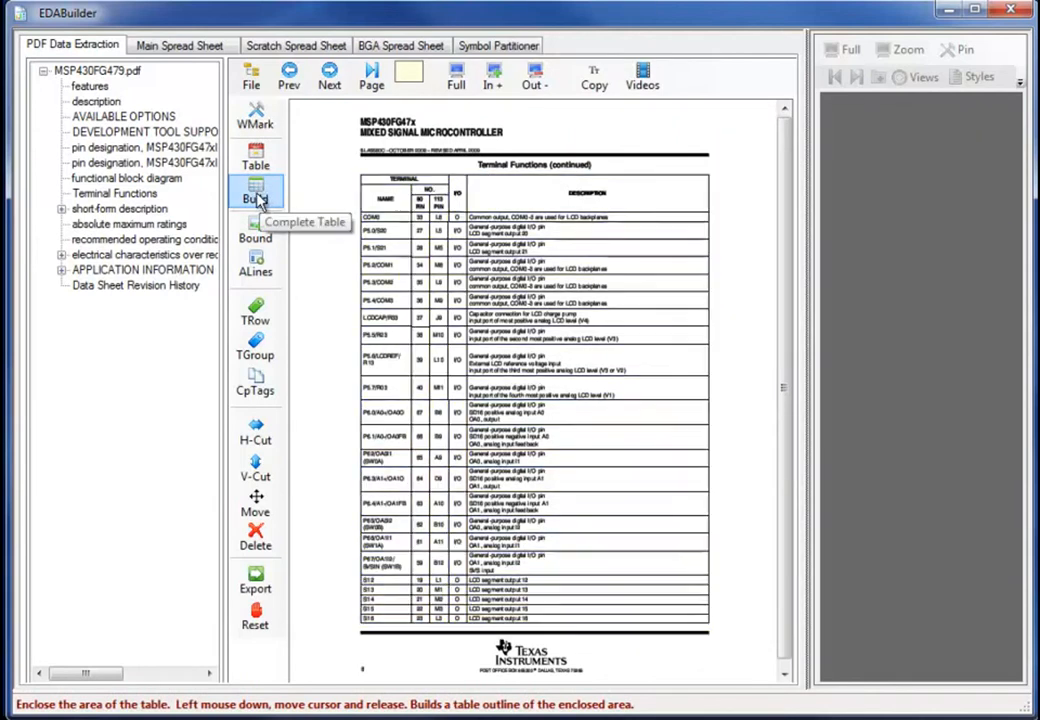
click(258, 393)
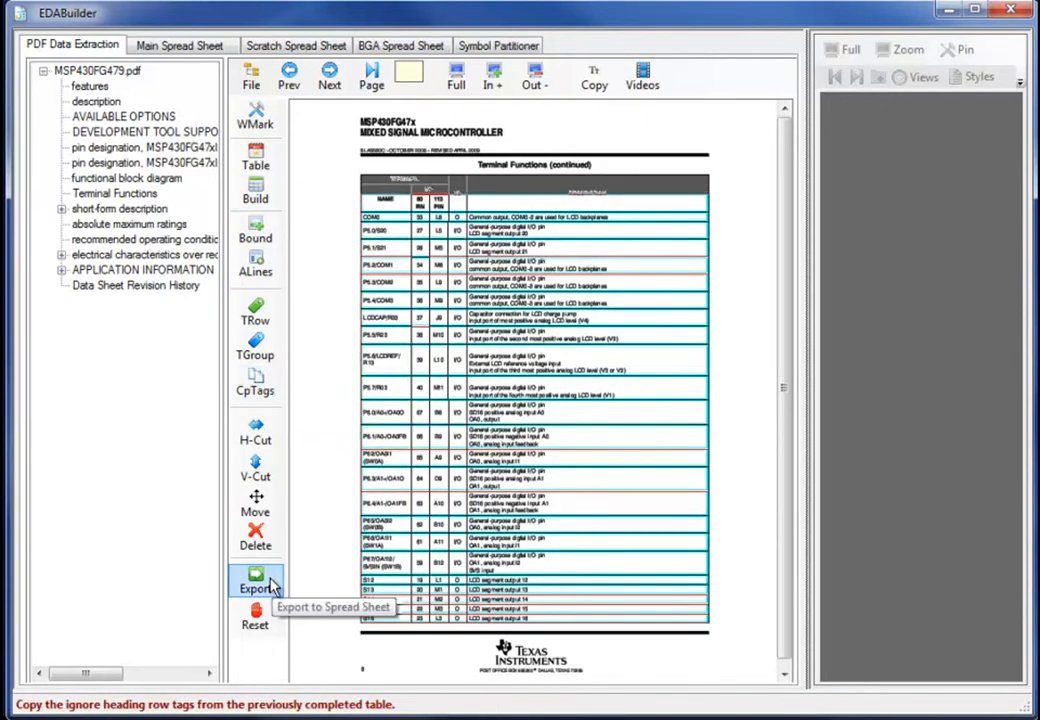
Step: Export the page 8 table to the scratch pad spreadsheet
click(262, 582)
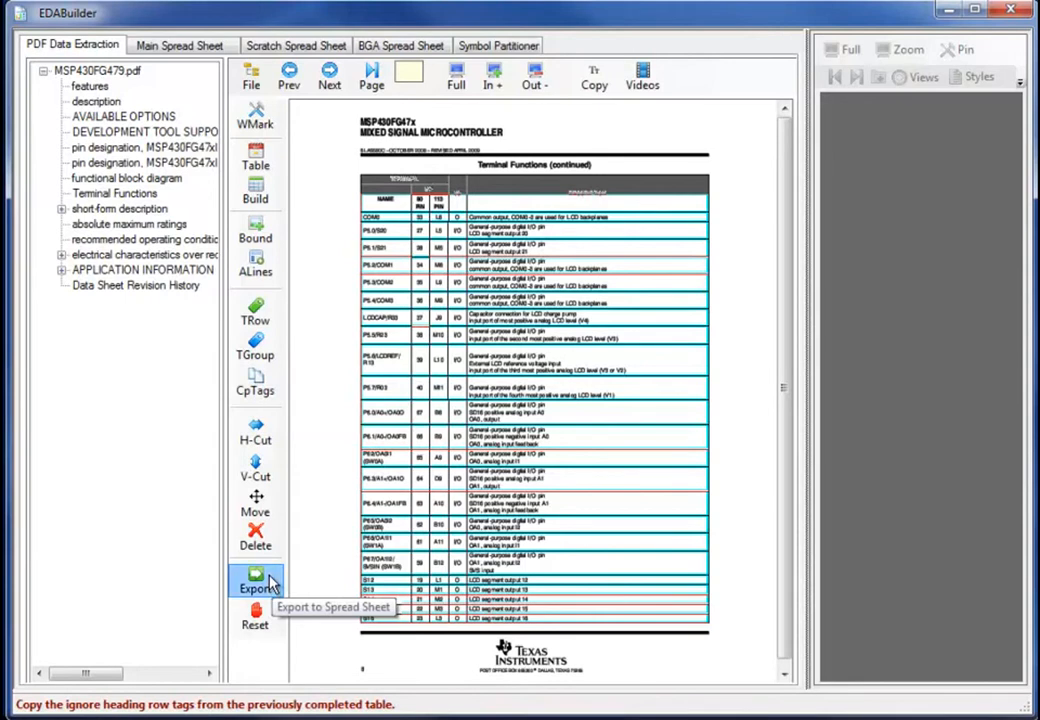
click(478, 468)
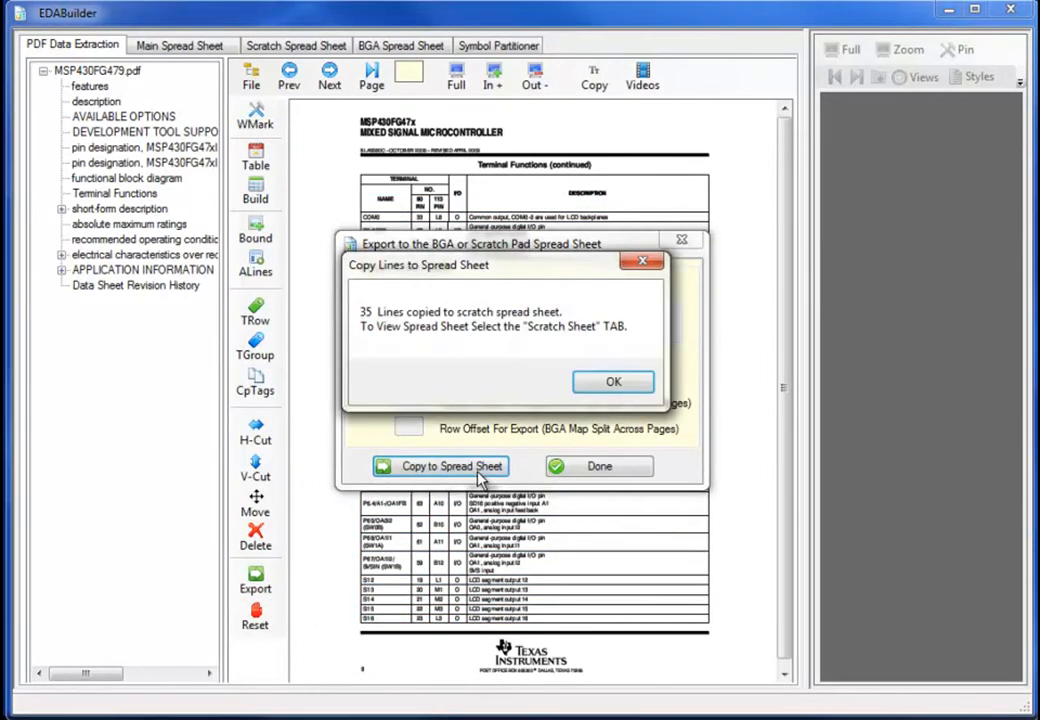
click(618, 386)
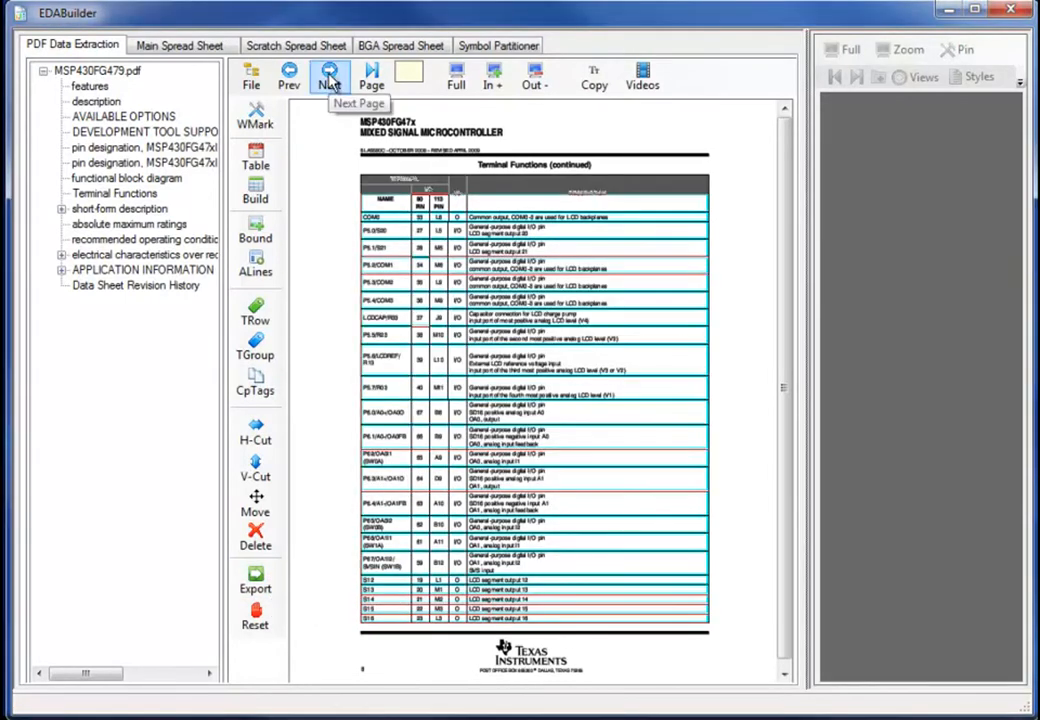
Step: Outline and build the final Terminal Functions table on page 9, copying the previous table's heading-row tags to it
click(329, 80)
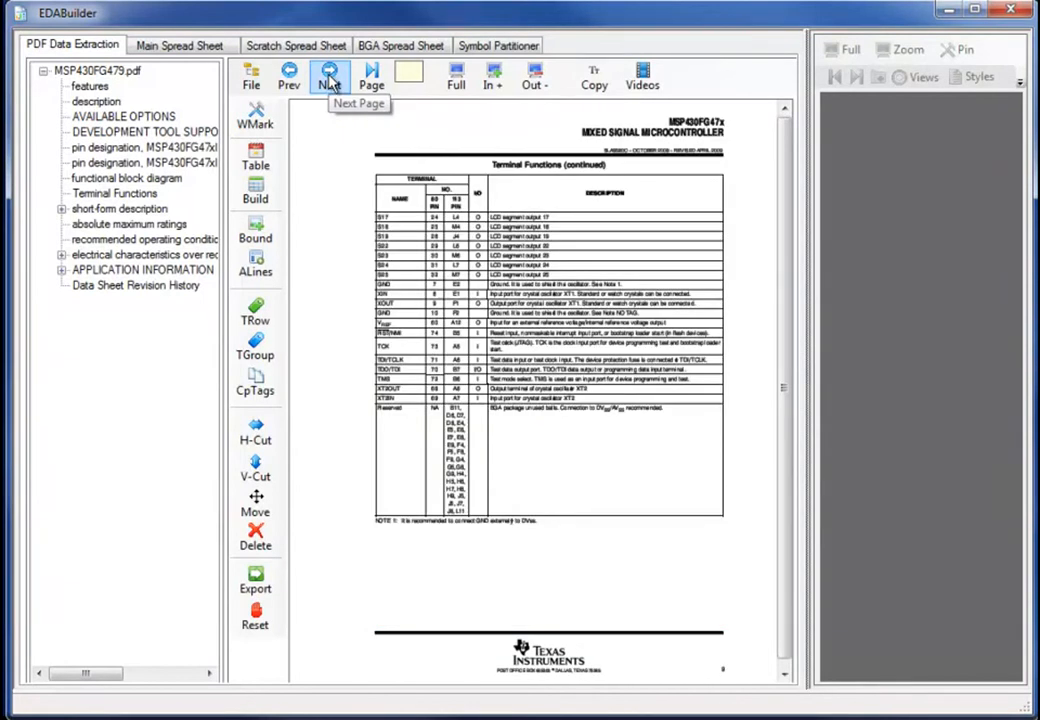
click(256, 162)
mouse_move(369, 176)
mouse_down()
mouse_move(680, 543)
mouse_move(736, 541)
mouse_up()
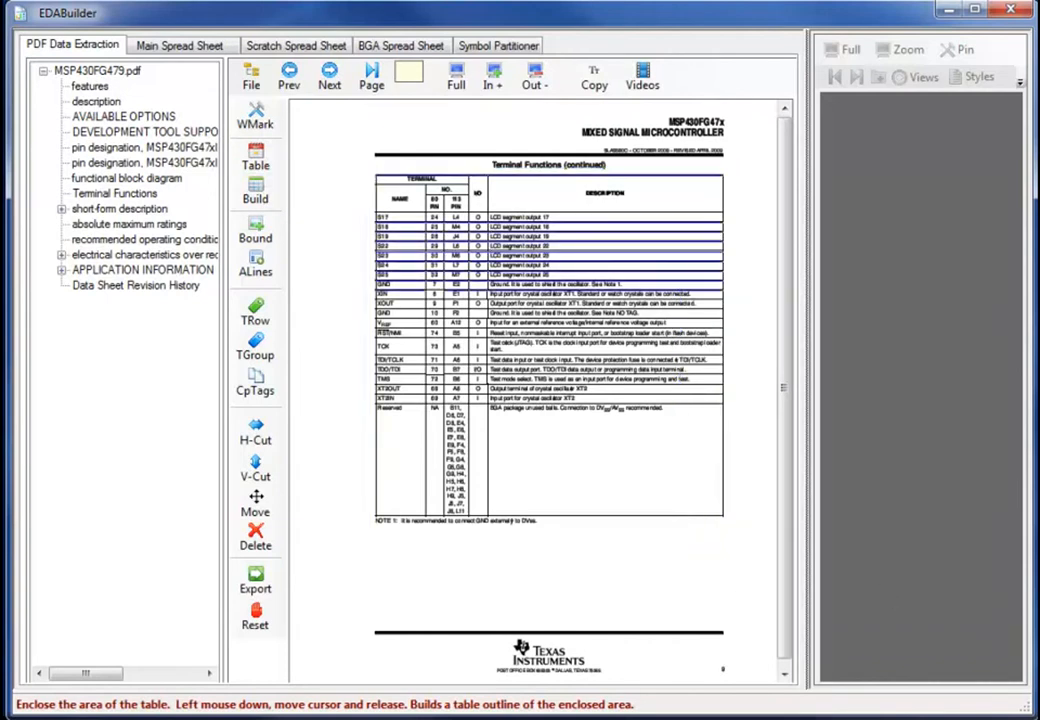
click(256, 195)
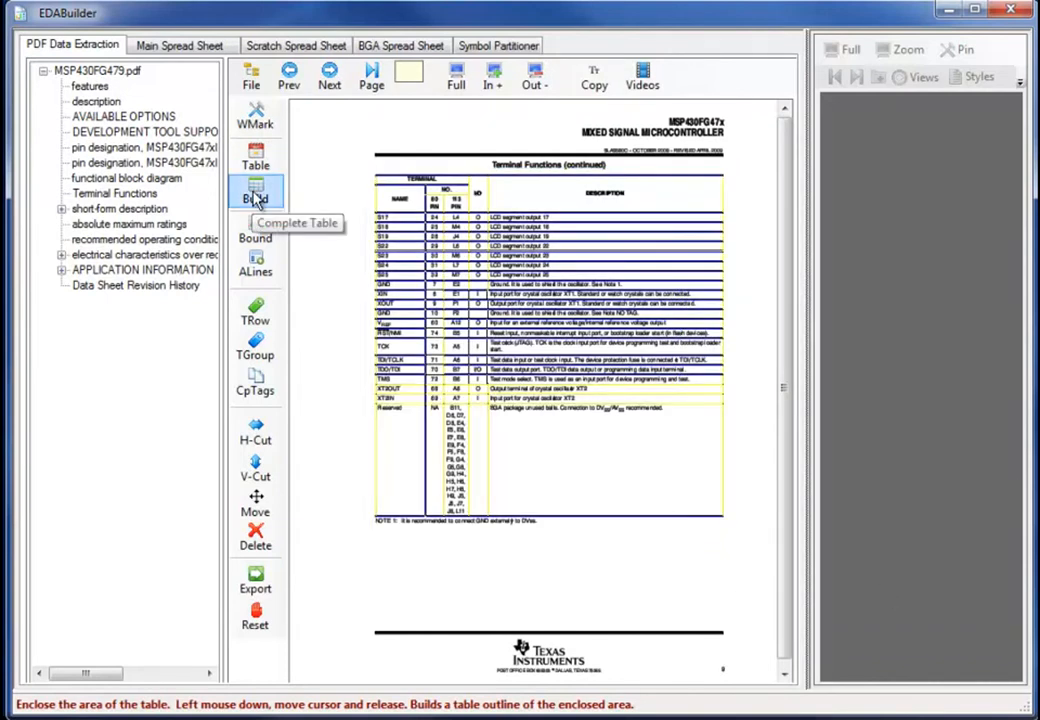
click(257, 390)
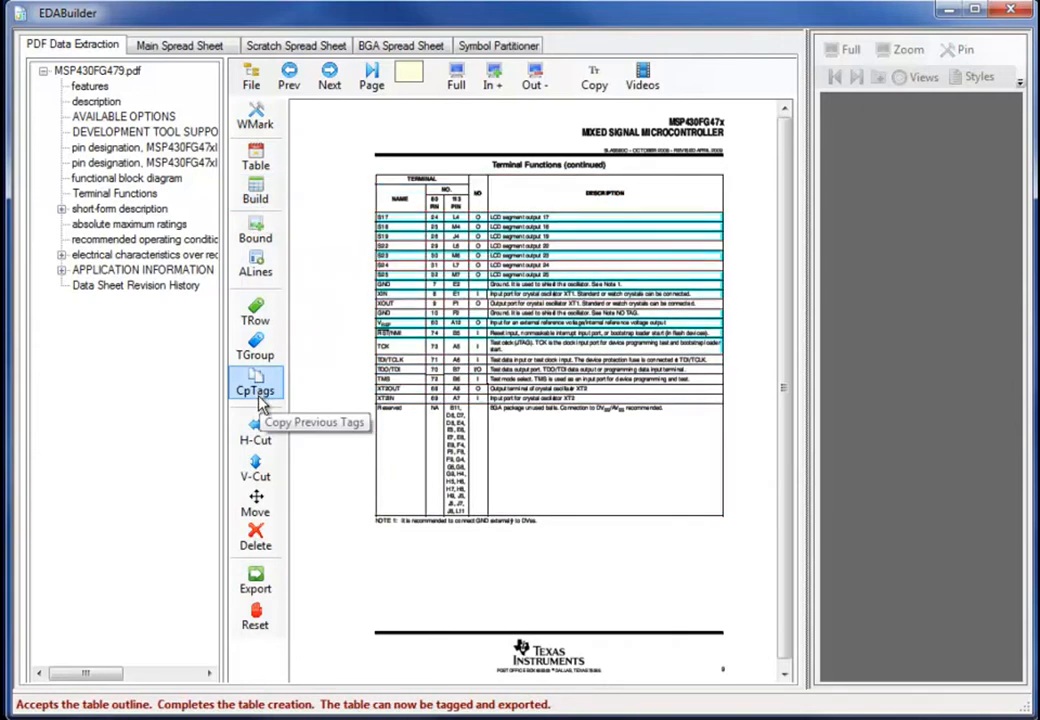
Step: Export the page 9 table to the scratch pad spreadsheet with Left orientation
click(257, 590)
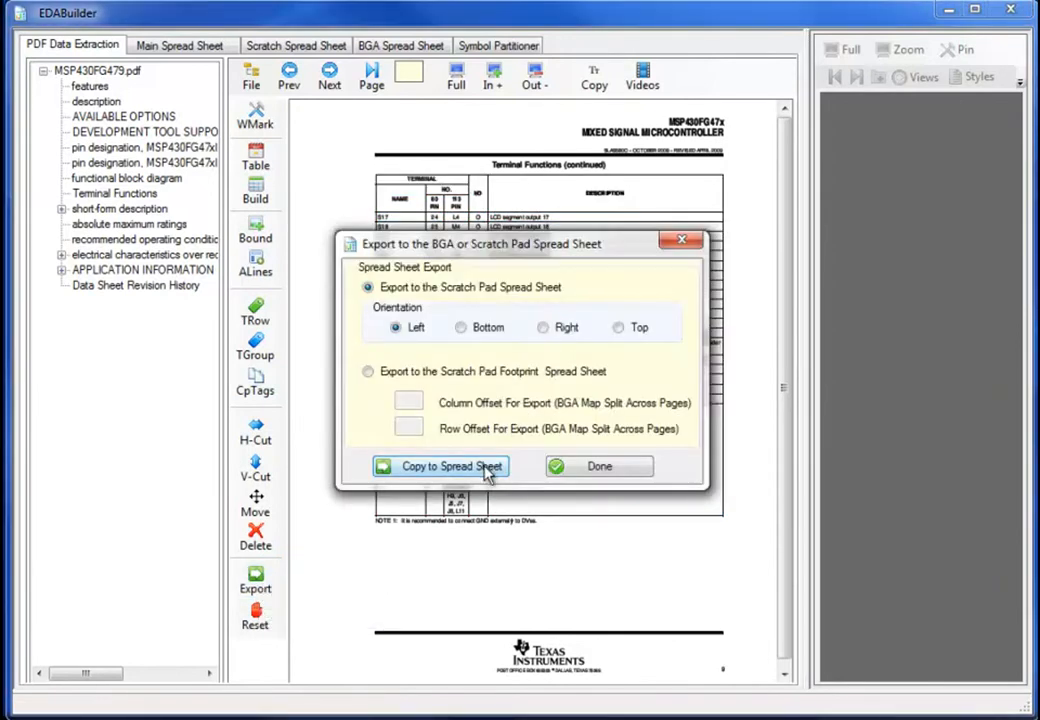
click(487, 468)
click(611, 384)
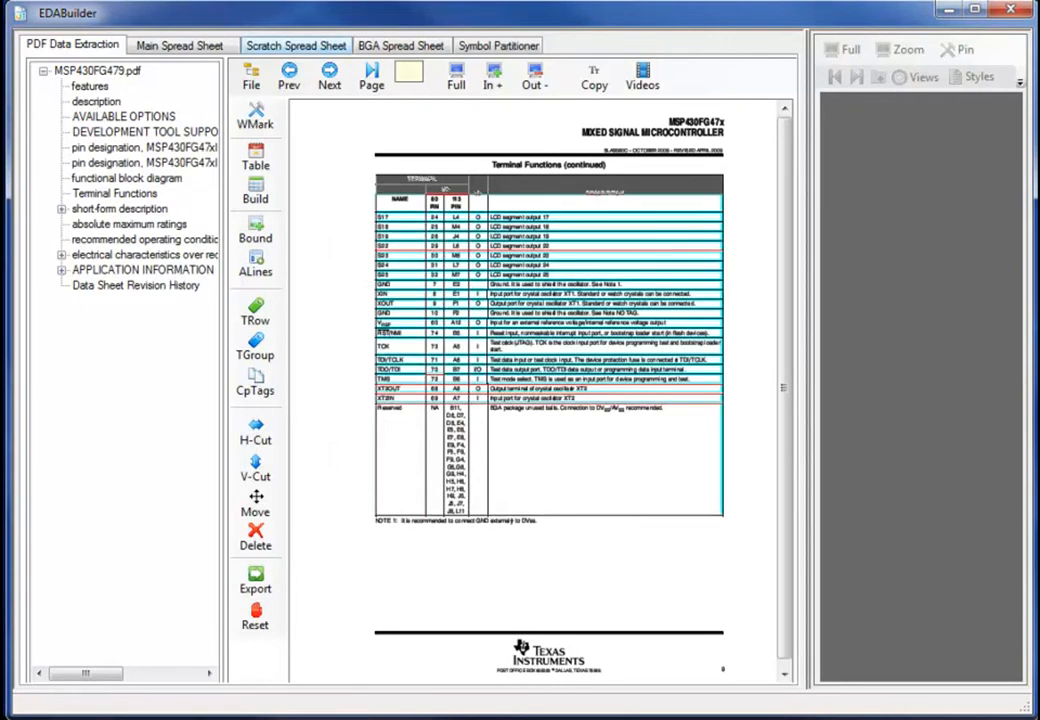
Step: Widen the NAME column in the scratch spreadsheet to fit its entries and tag it as Pin Name
click(296, 45)
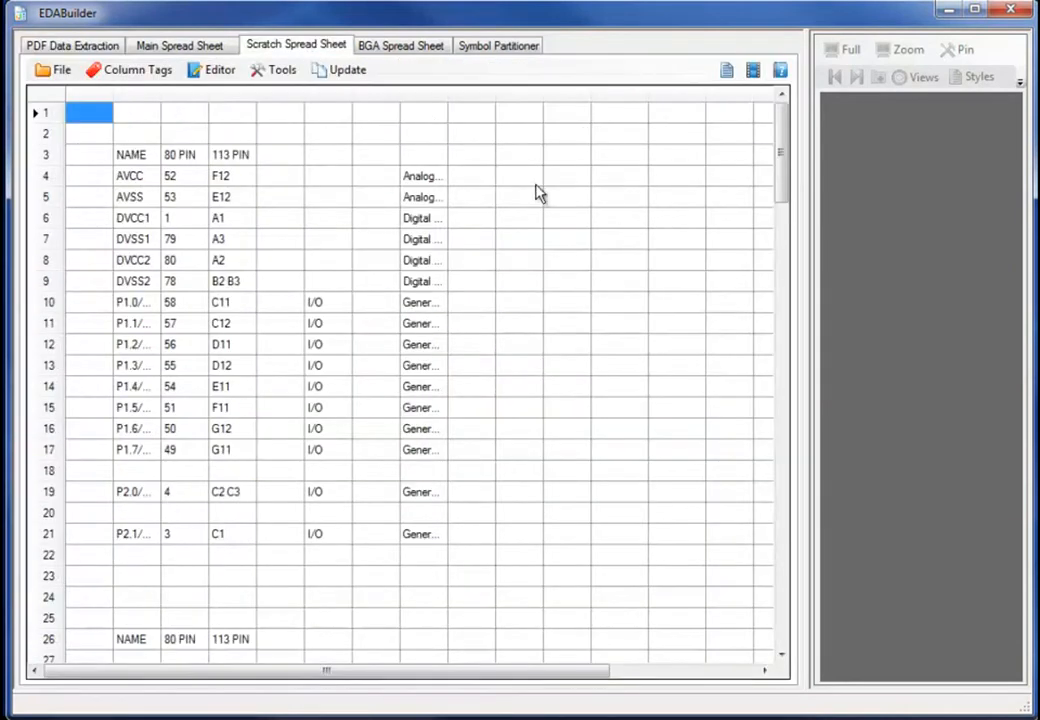
drag(158, 97, 321, 132)
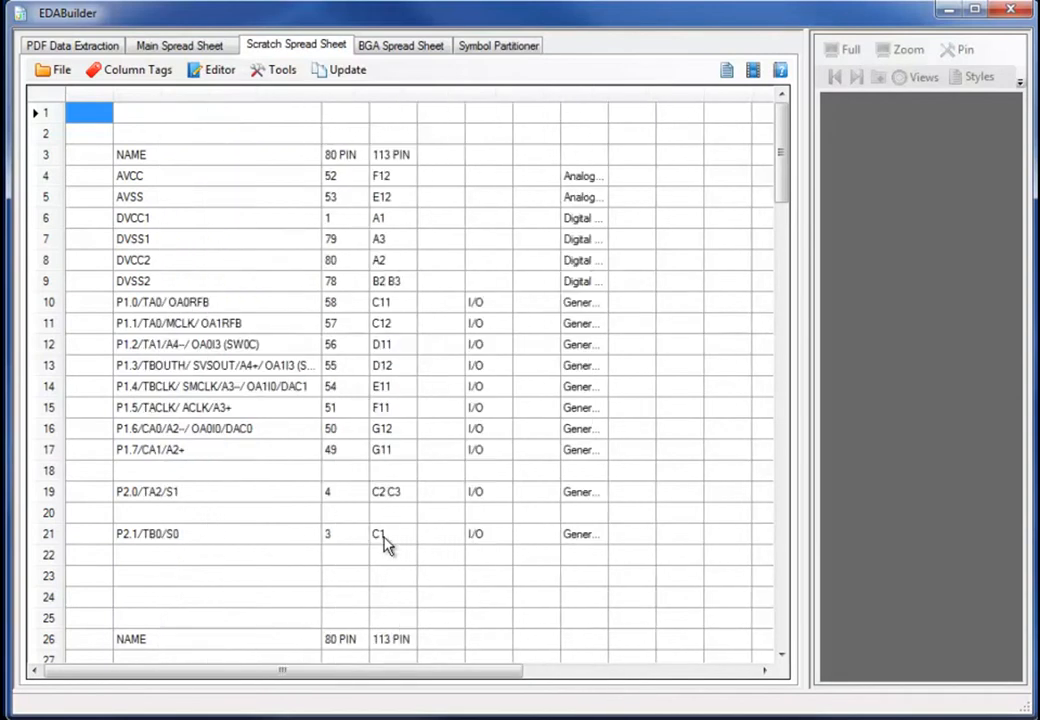
click(148, 78)
drag(576, 159, 862, 207)
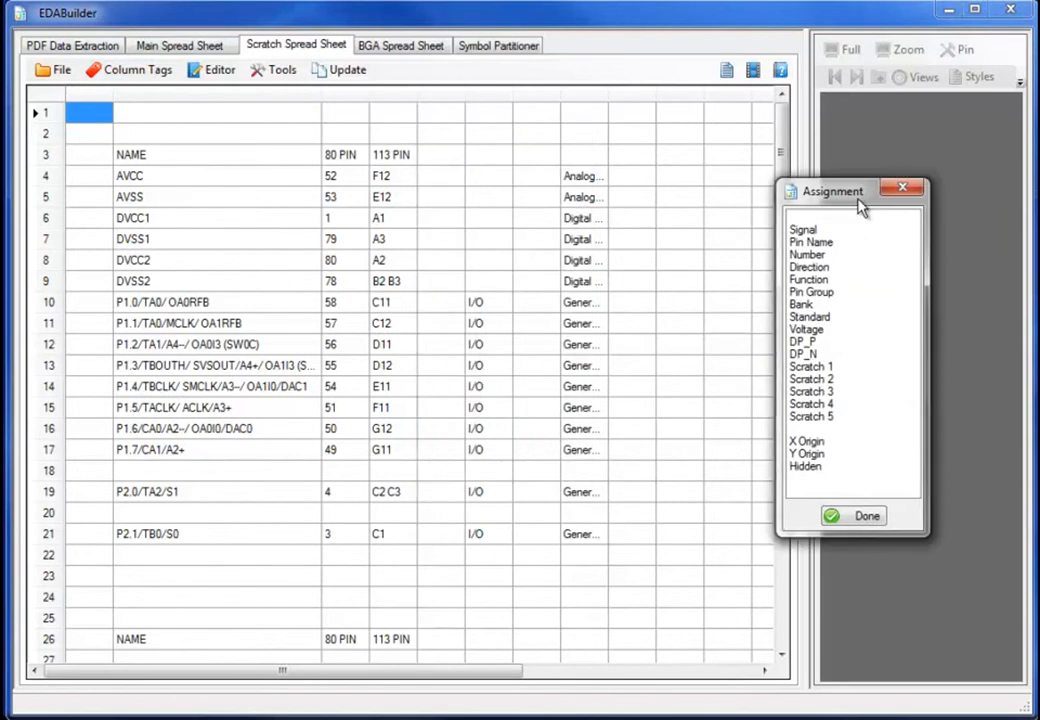
click(829, 243)
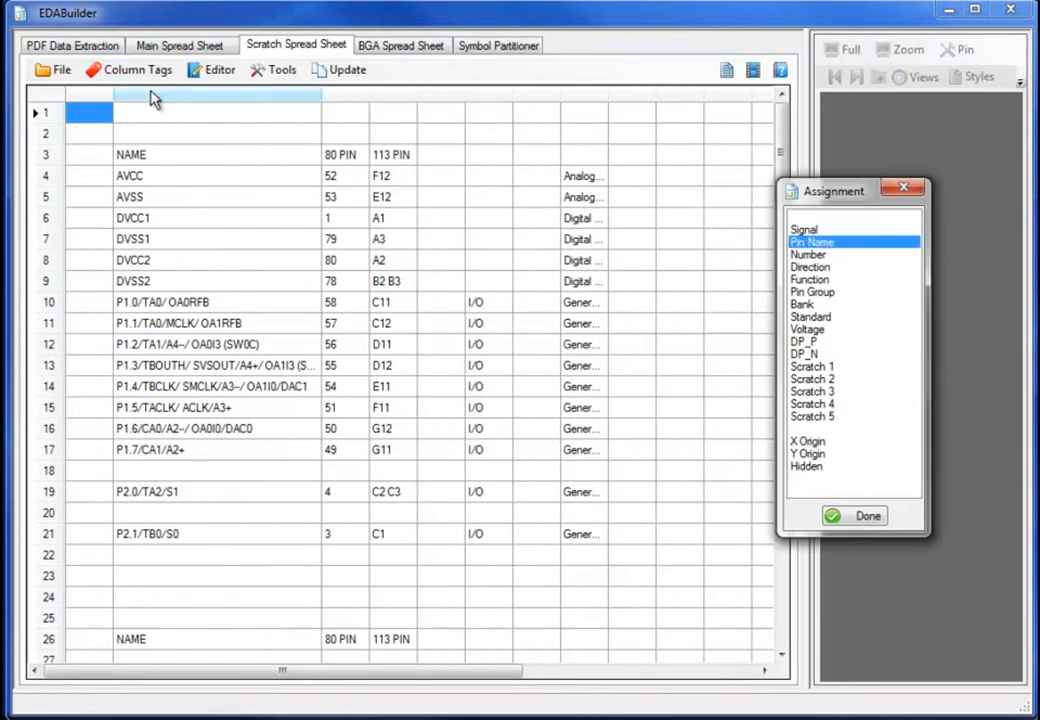
click(151, 97)
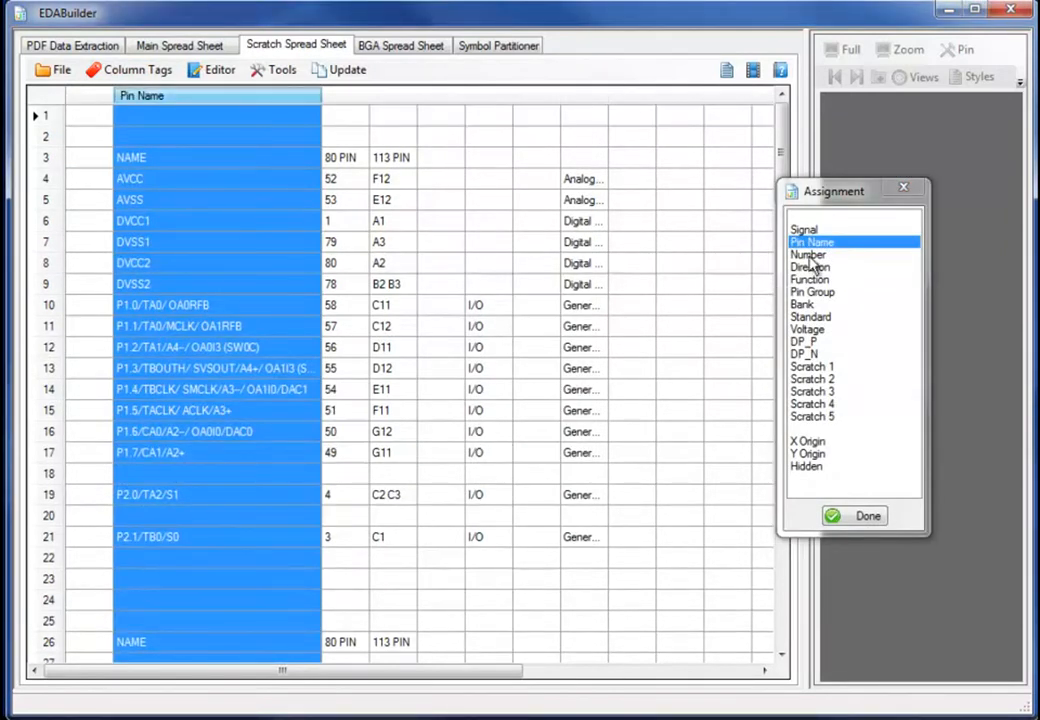
Step: Tag the 113 PIN column as Number and the description column as Direction, widen the description column, and finish the column assignment
click(812, 255)
click(385, 97)
click(812, 267)
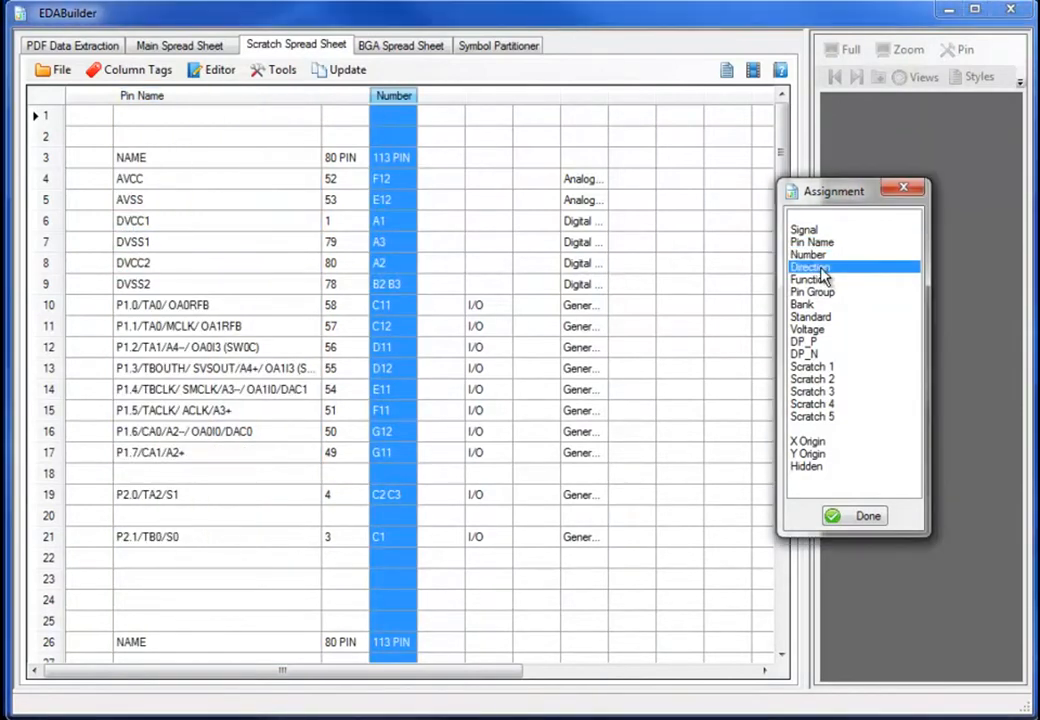
click(587, 97)
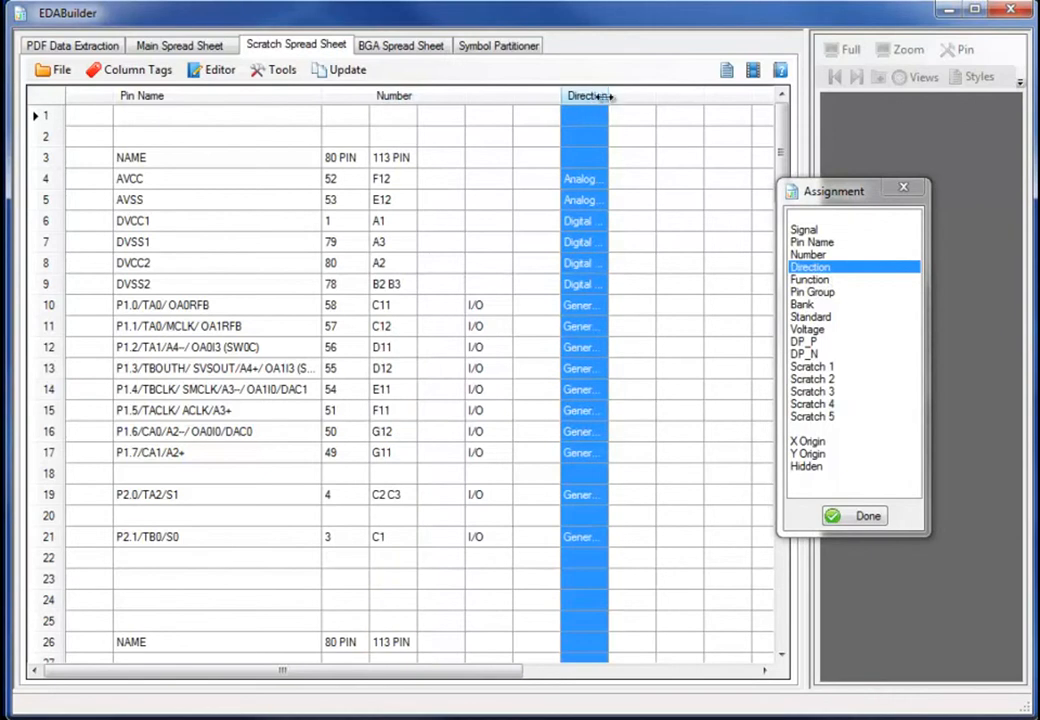
drag(611, 95, 727, 116)
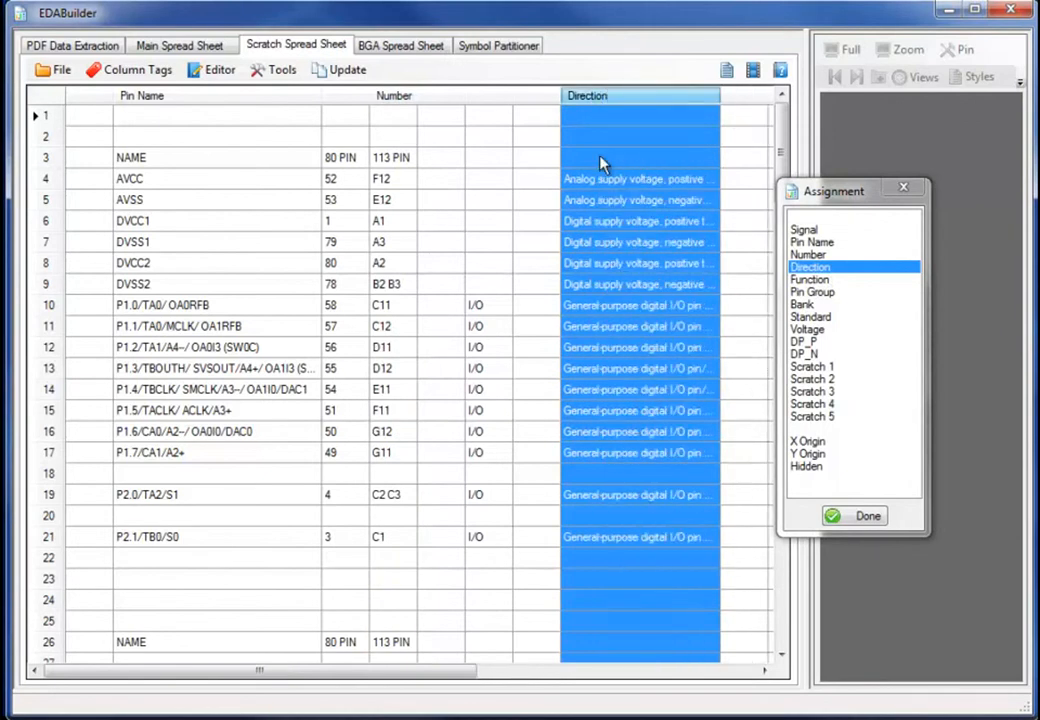
click(901, 190)
Step: Copy the tagged scratch columns to the main spreadsheet, then widen the Direction column there
click(346, 70)
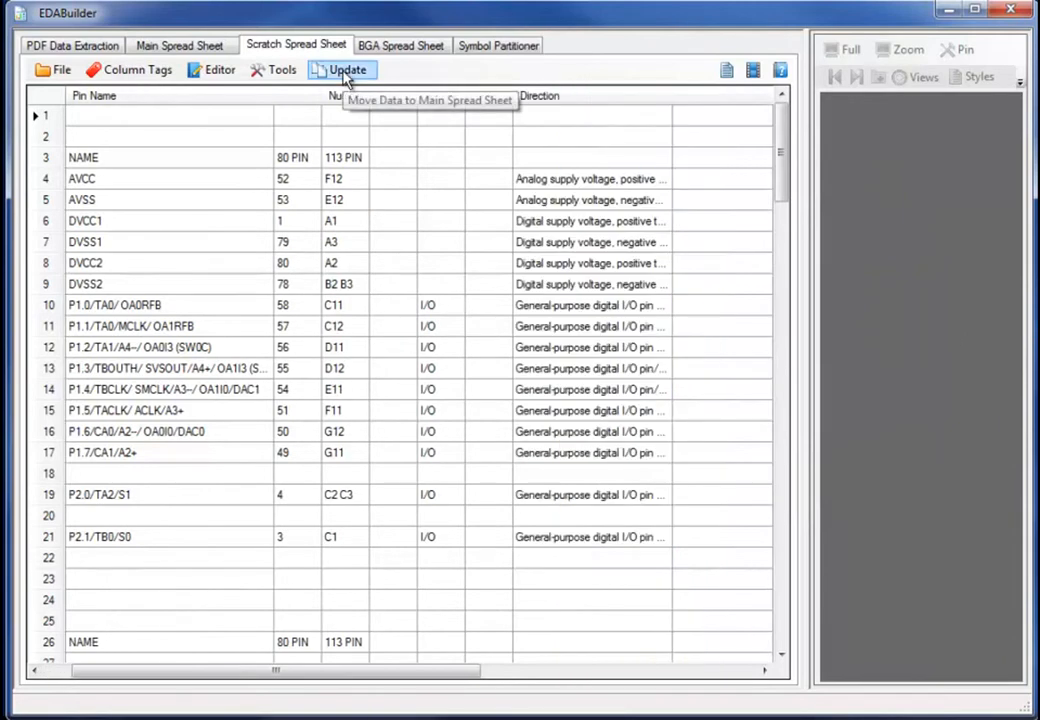
click(347, 72)
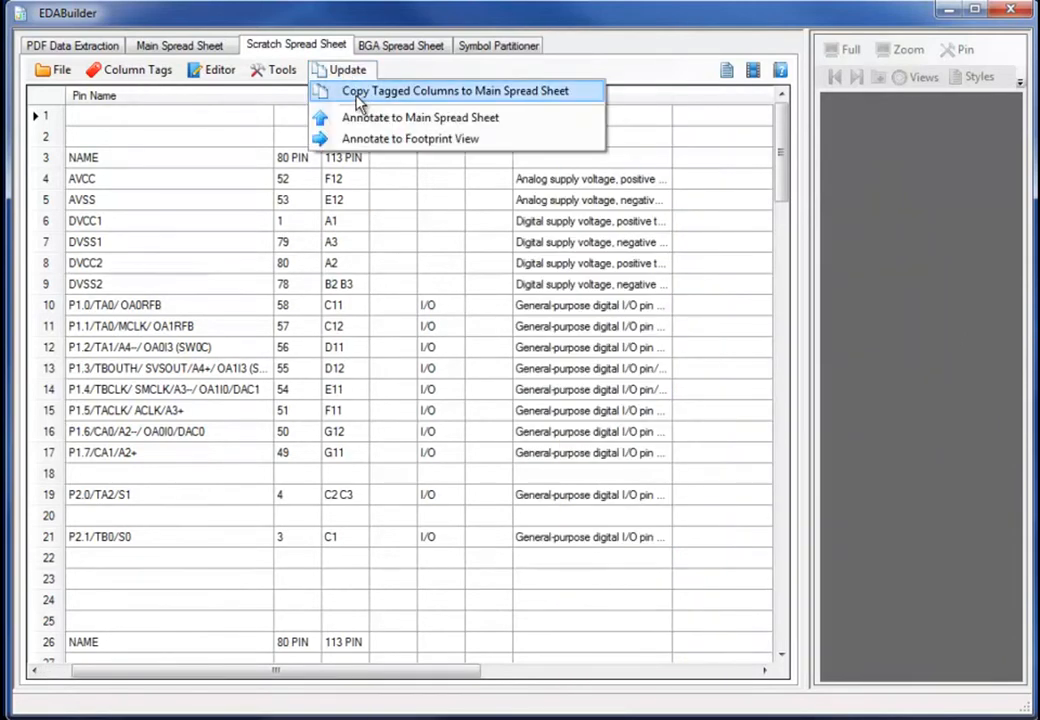
click(358, 92)
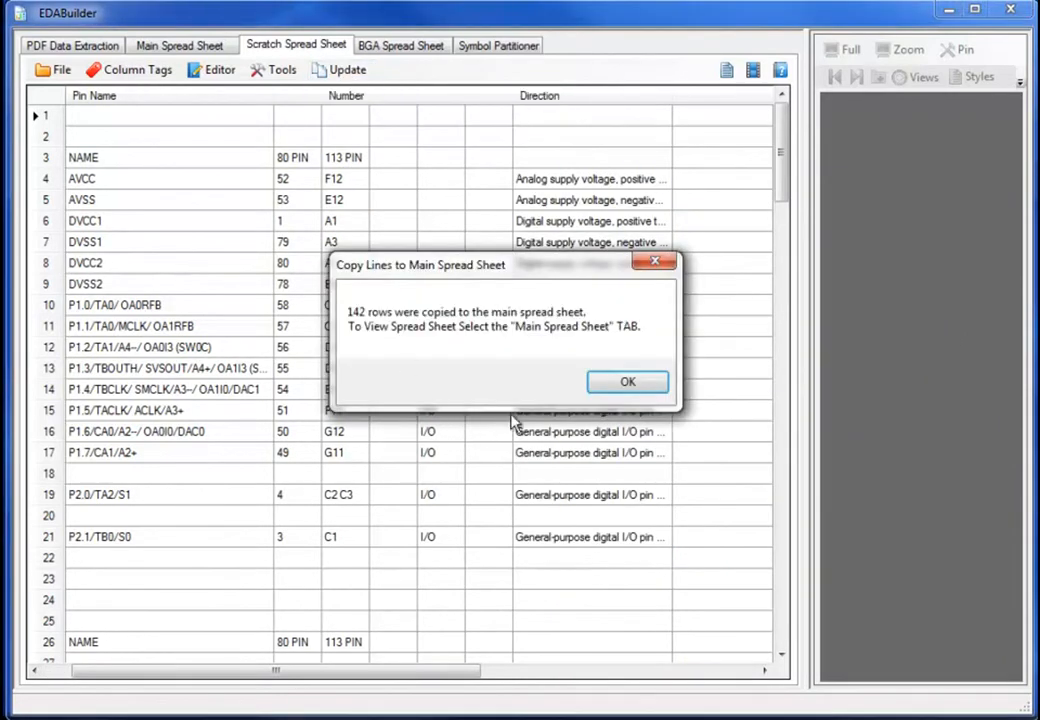
click(646, 384)
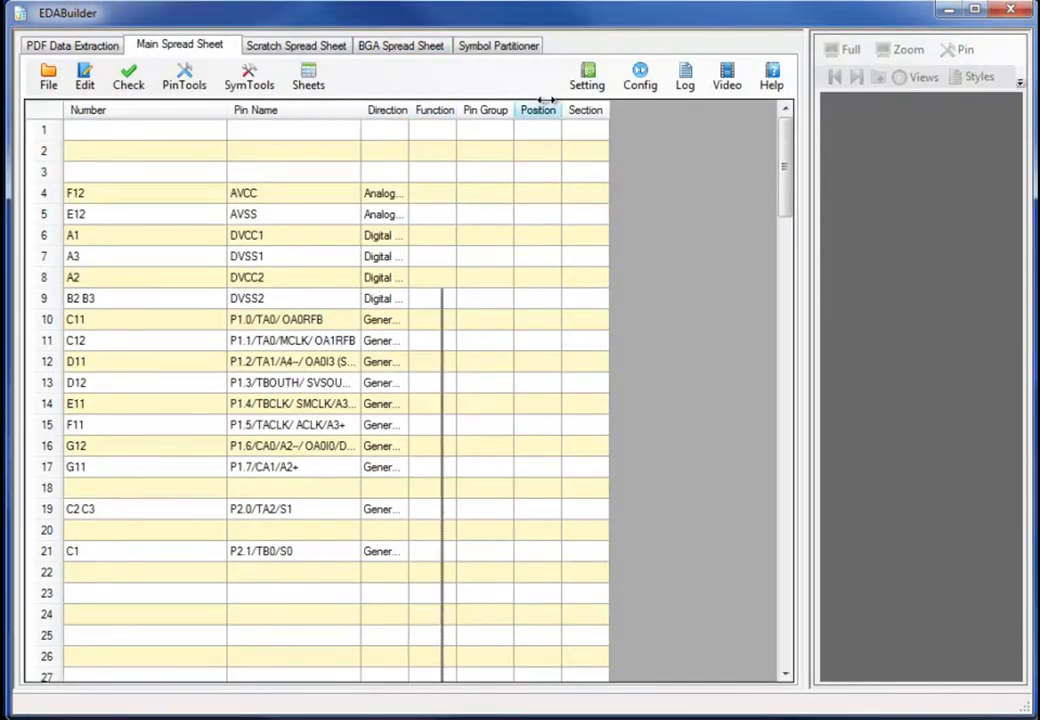
drag(580, 101, 580, 101)
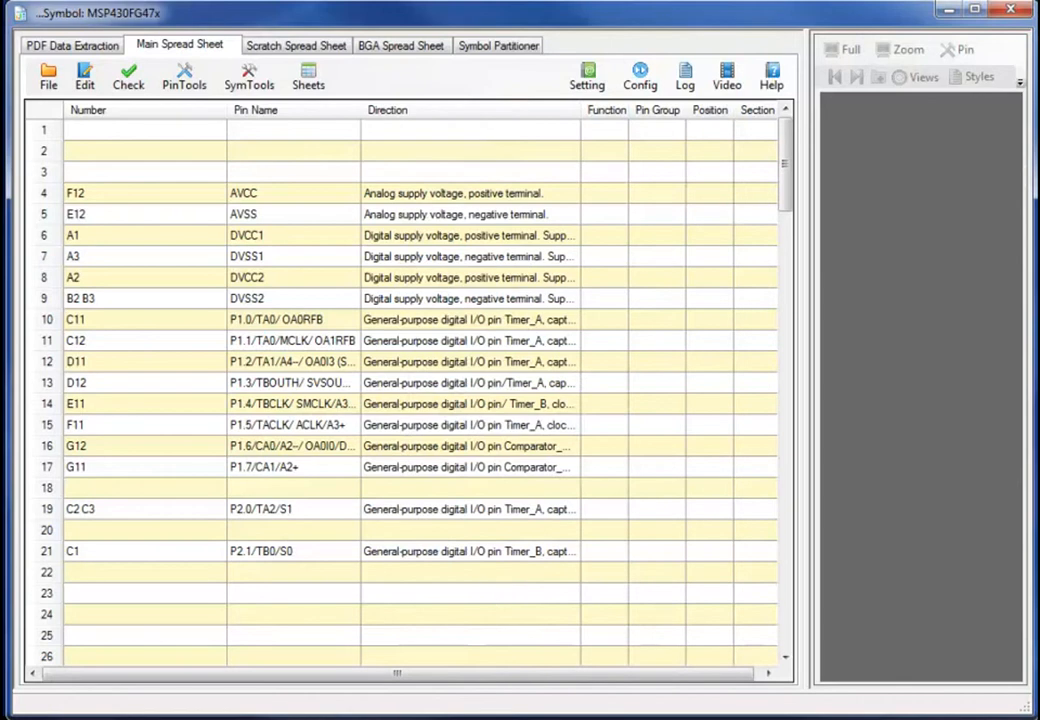
Step: Derive direction codes from the text strings in the Direction column and widen that column to show the descriptions
click(190, 86)
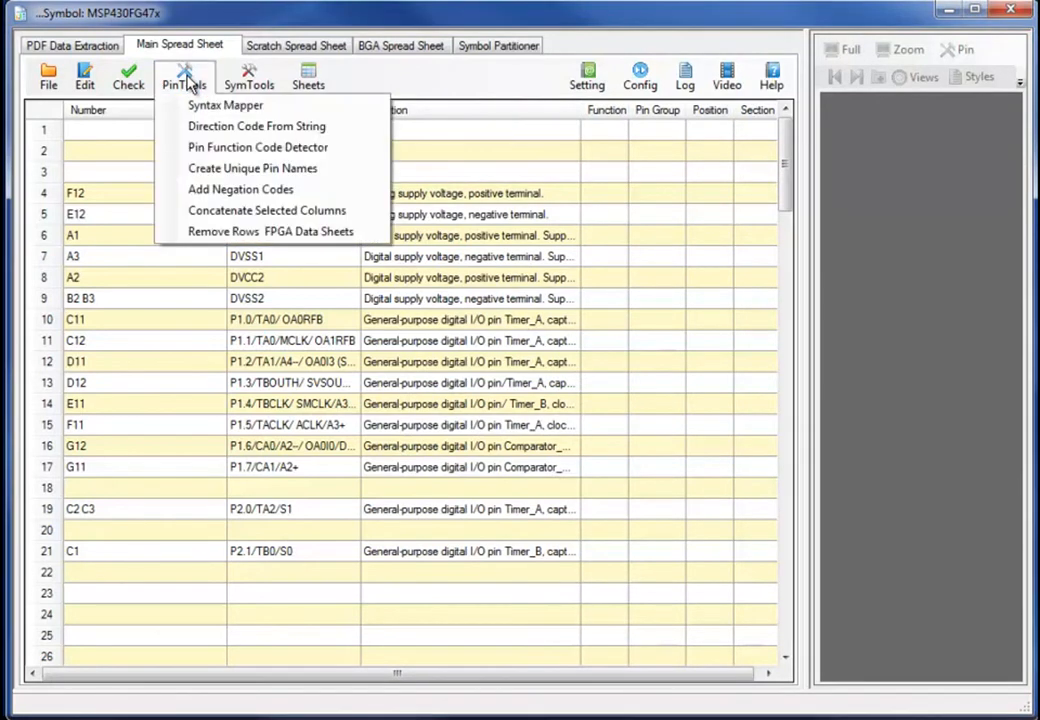
click(190, 128)
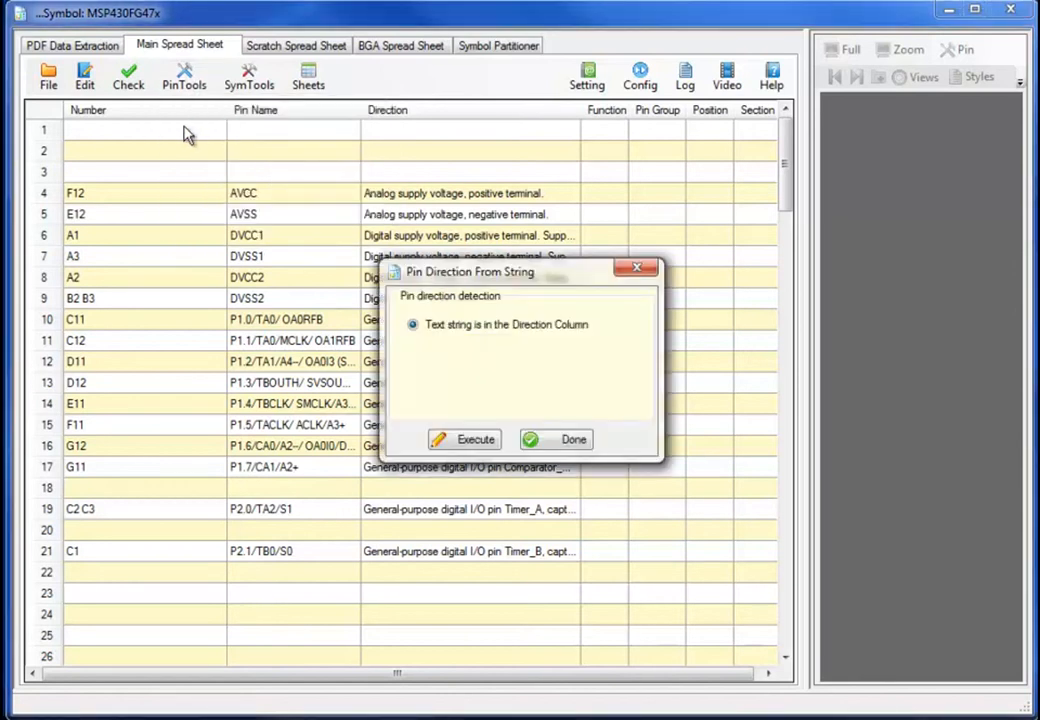
click(475, 439)
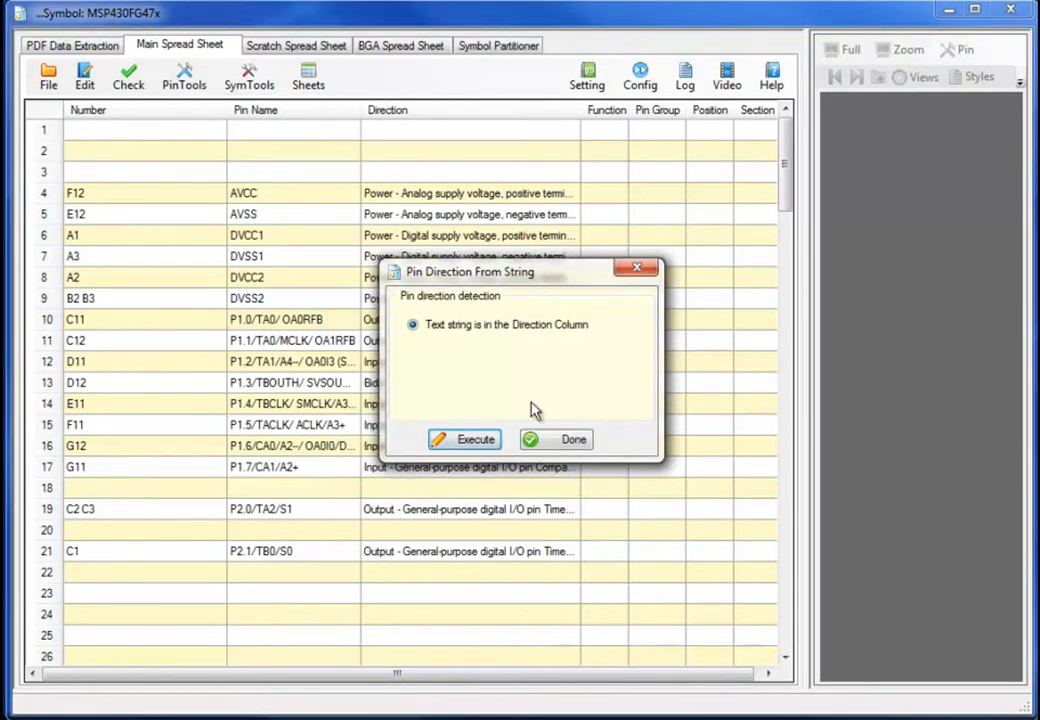
click(637, 268)
drag(580, 113, 728, 113)
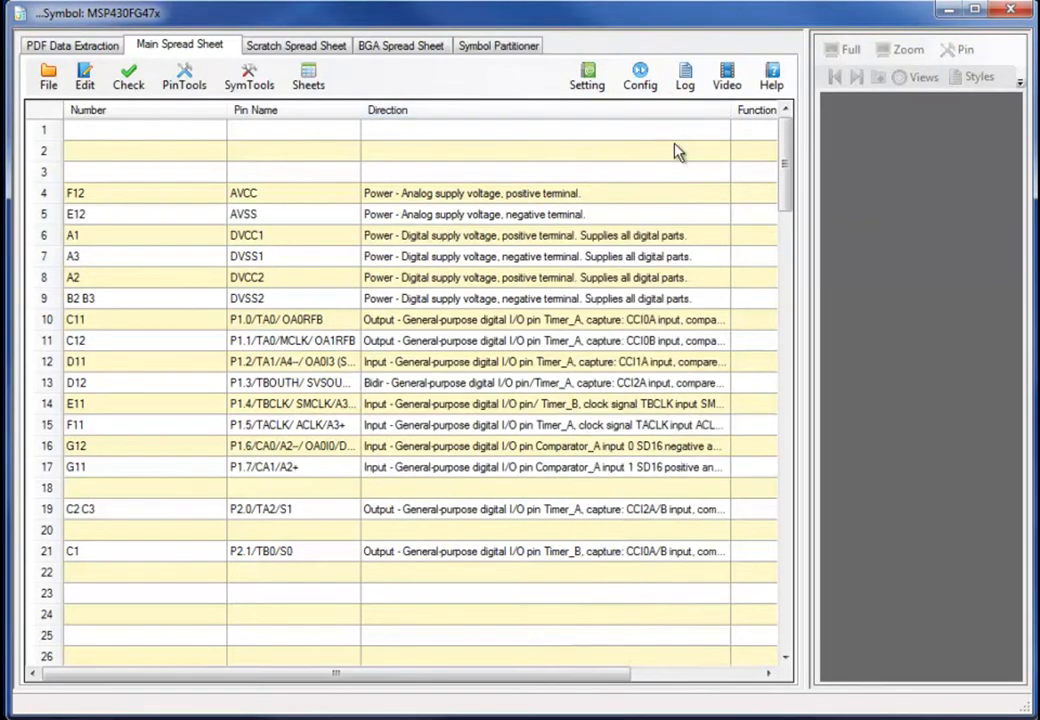
Step: Check the main spreadsheet's pin data and correct the direction of AVSS, DVSS1 and both DVSS2 pins to Ground
click(128, 88)
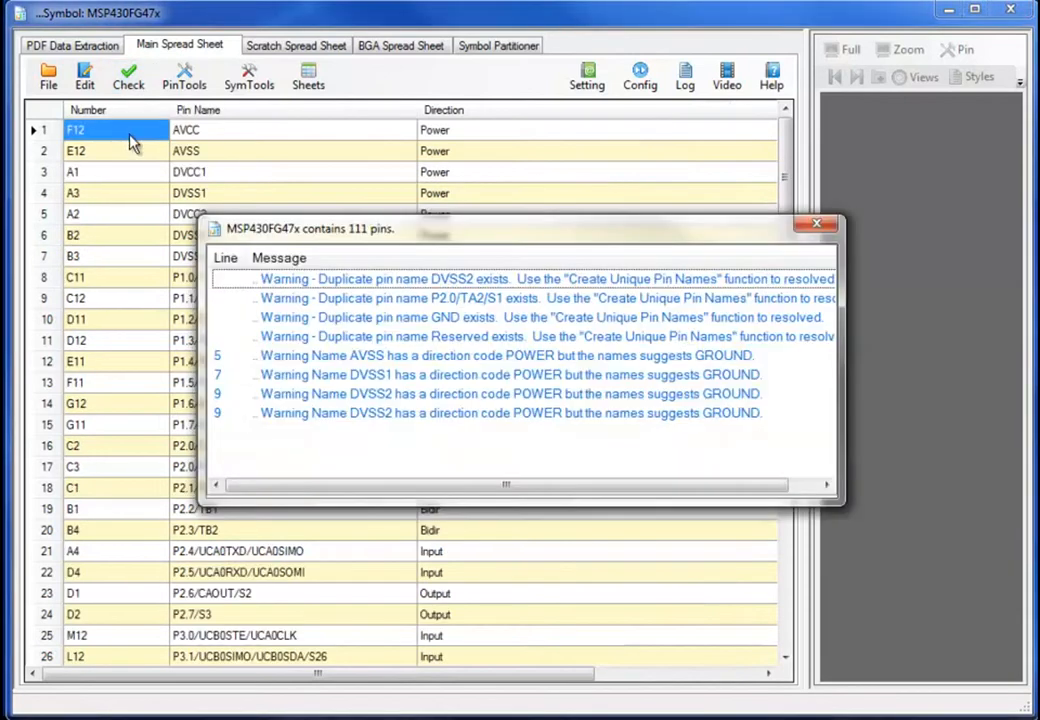
click(280, 360)
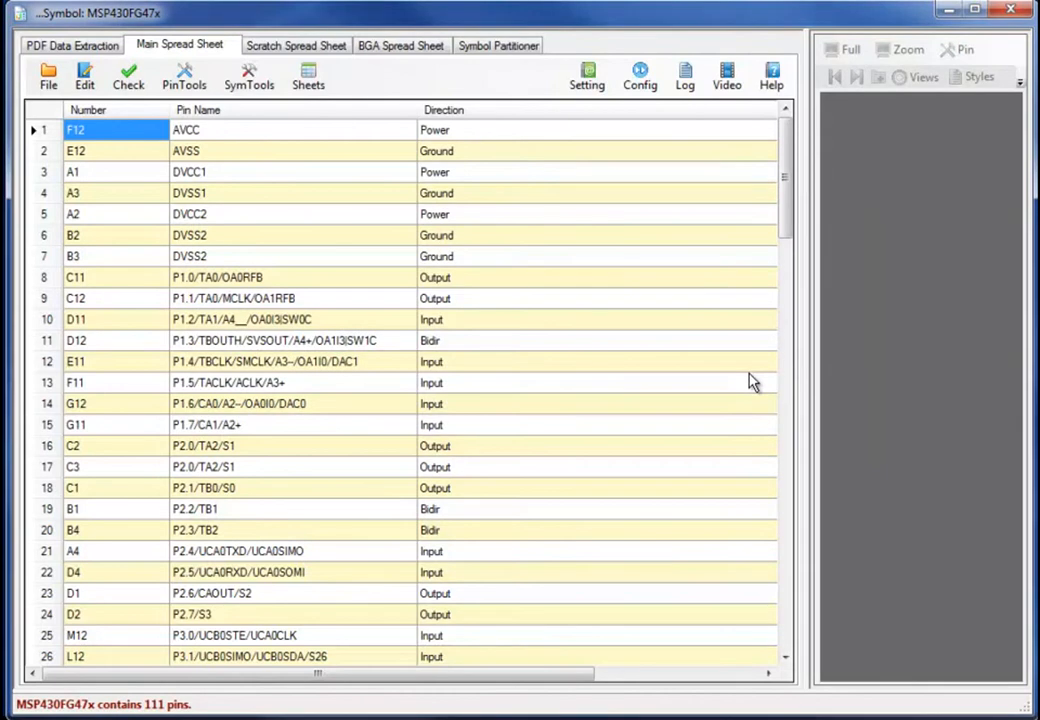
Step: Switch to the Footprint Builder configuration and open the package calculators
click(648, 86)
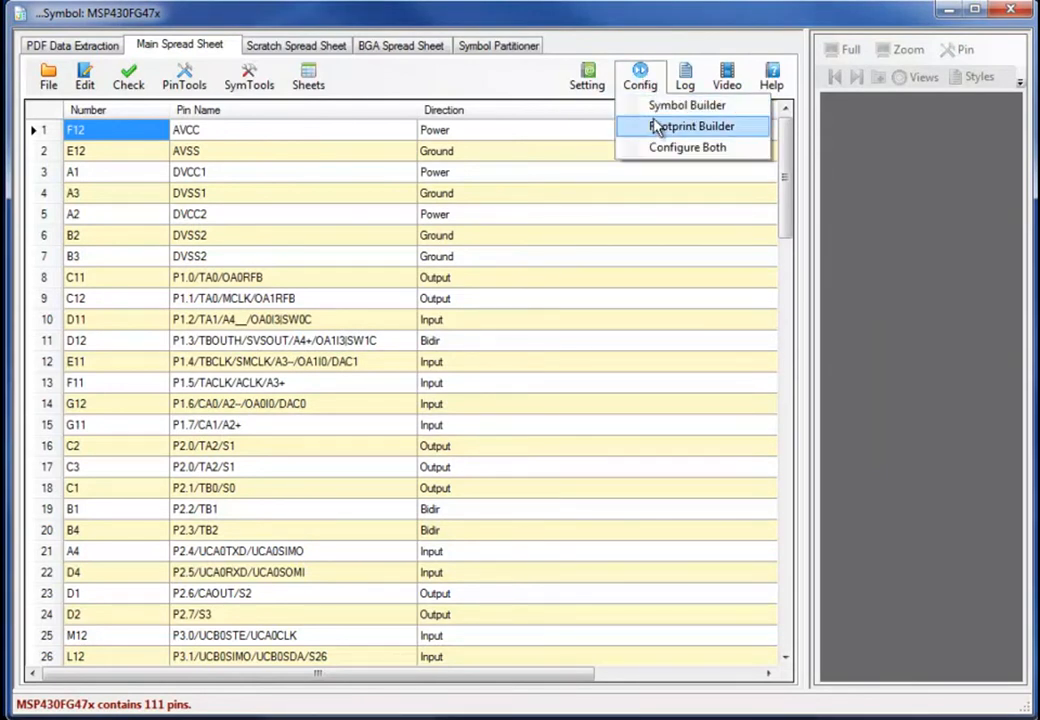
click(690, 126)
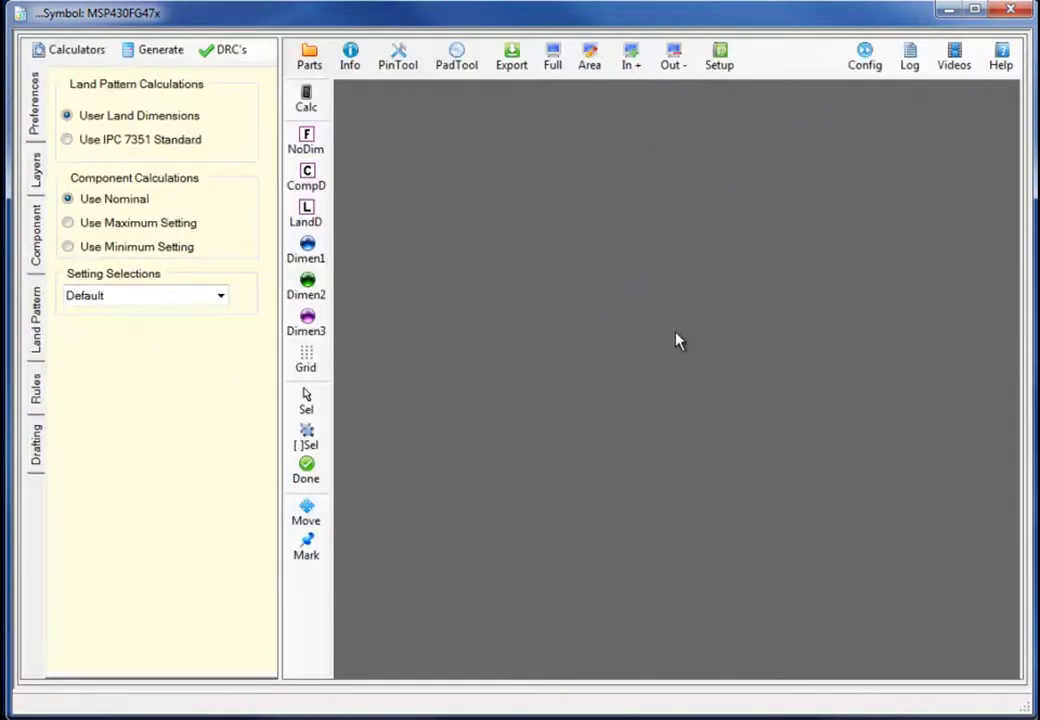
click(67, 57)
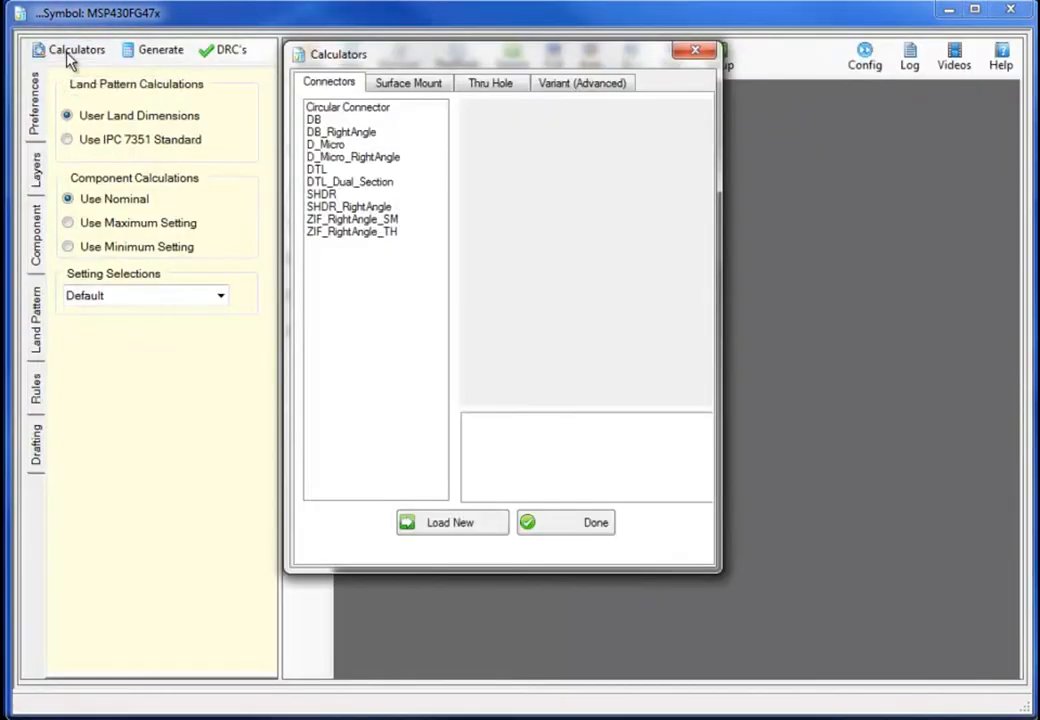
Step: Preview the available connector calculators, from Circular Connector through the right-angle types to ZIF_RightAngle_TH
click(365, 108)
click(344, 132)
click(338, 158)
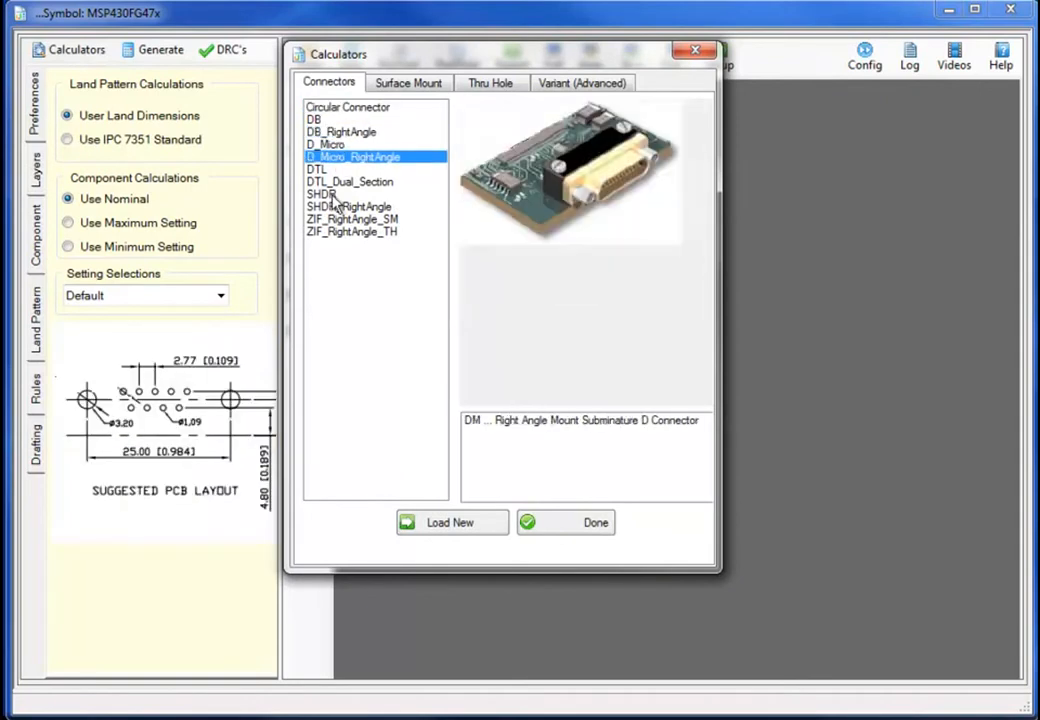
click(345, 182)
click(345, 206)
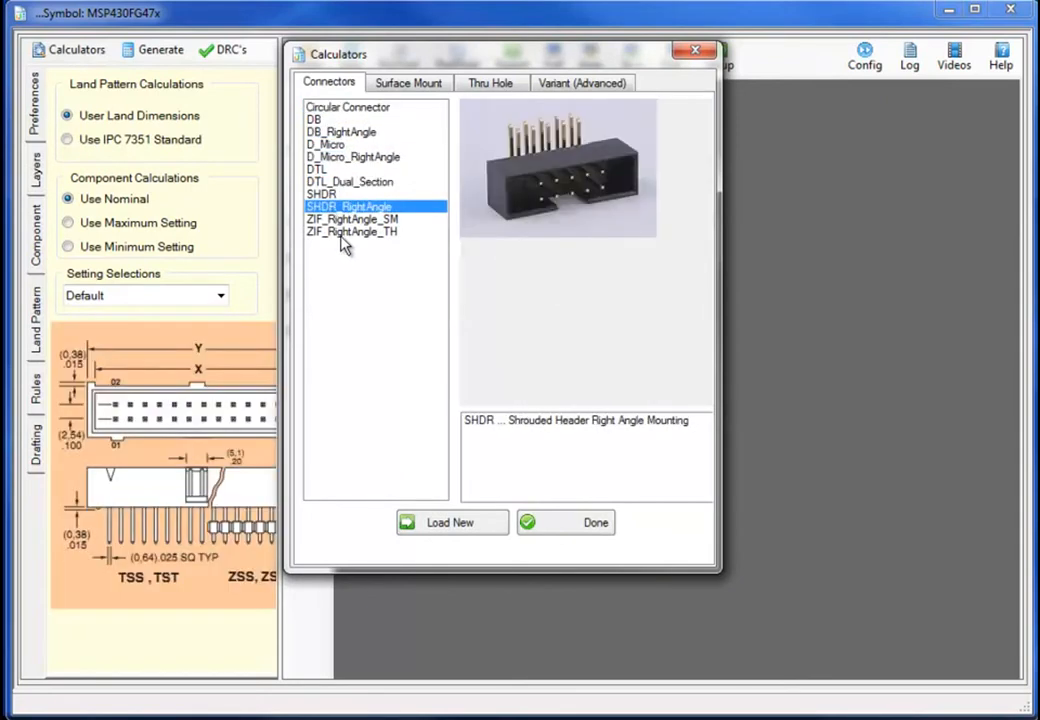
click(345, 231)
Step: Preview the surface-mount package calculators, from BGA through TO (Transistor Outline)
click(392, 83)
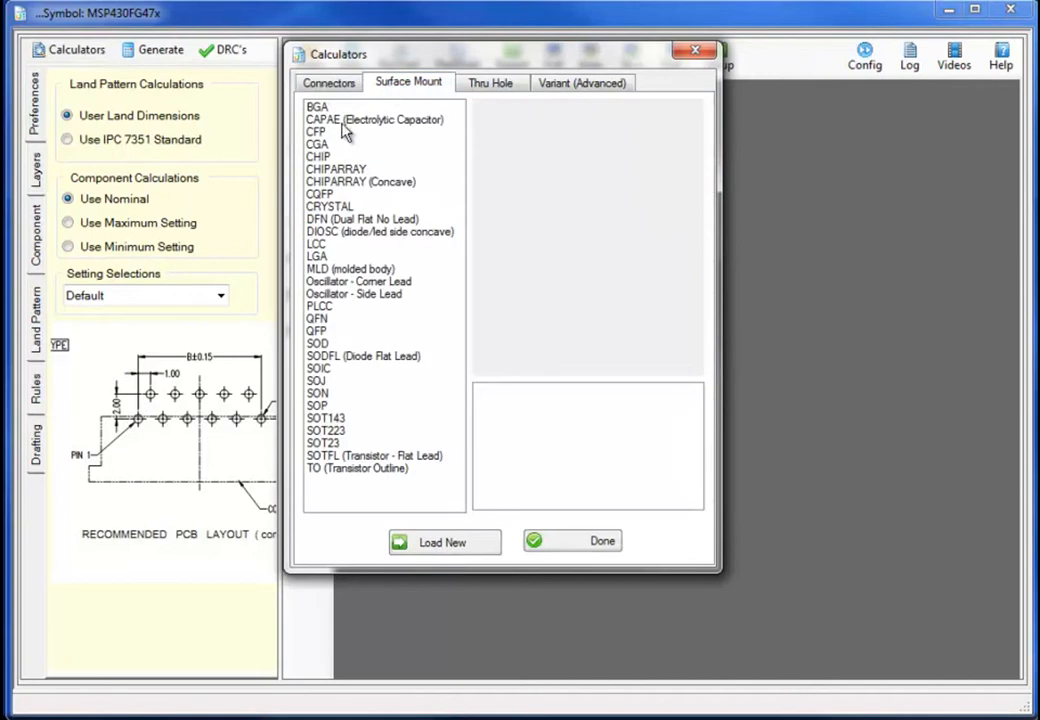
click(325, 108)
click(322, 132)
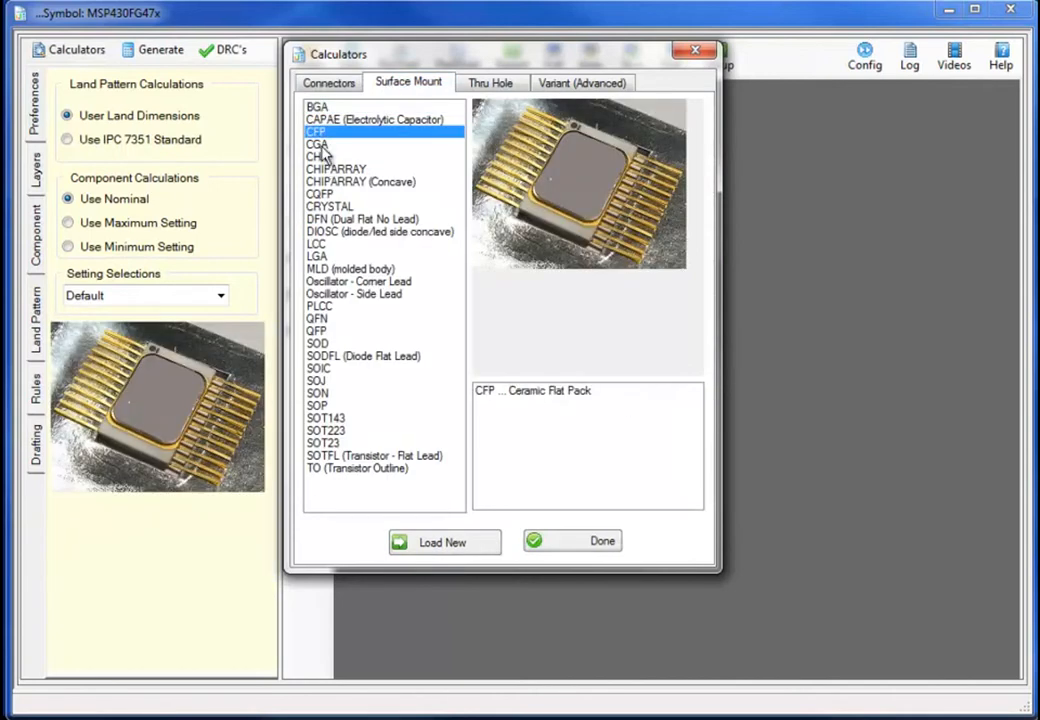
click(319, 157)
click(323, 182)
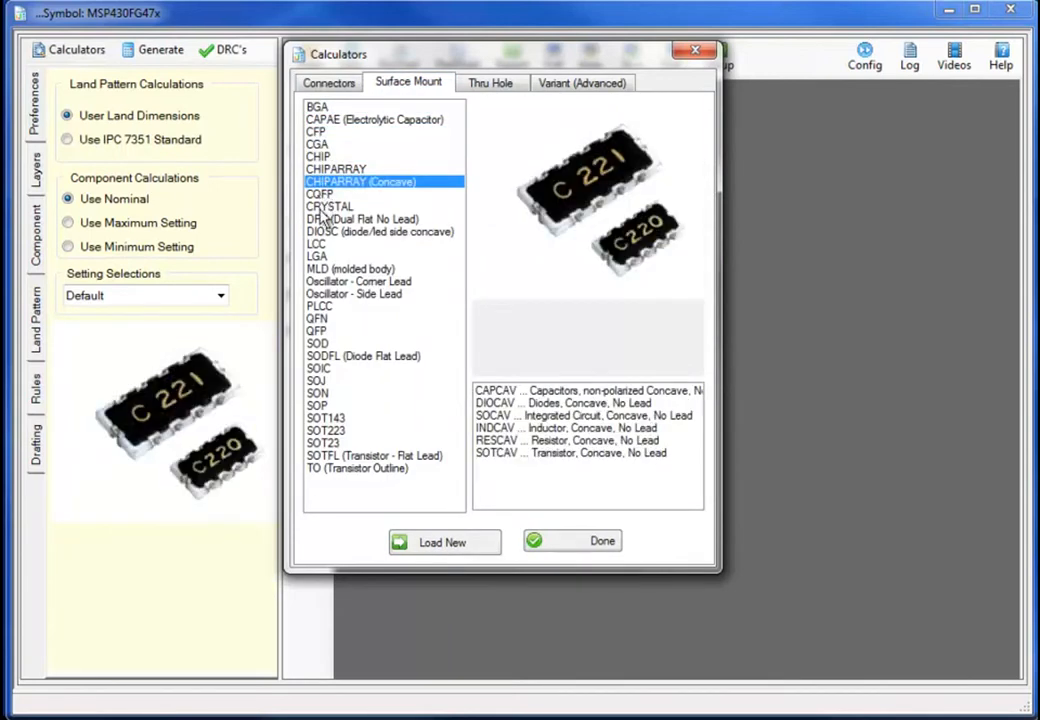
click(322, 194)
click(322, 206)
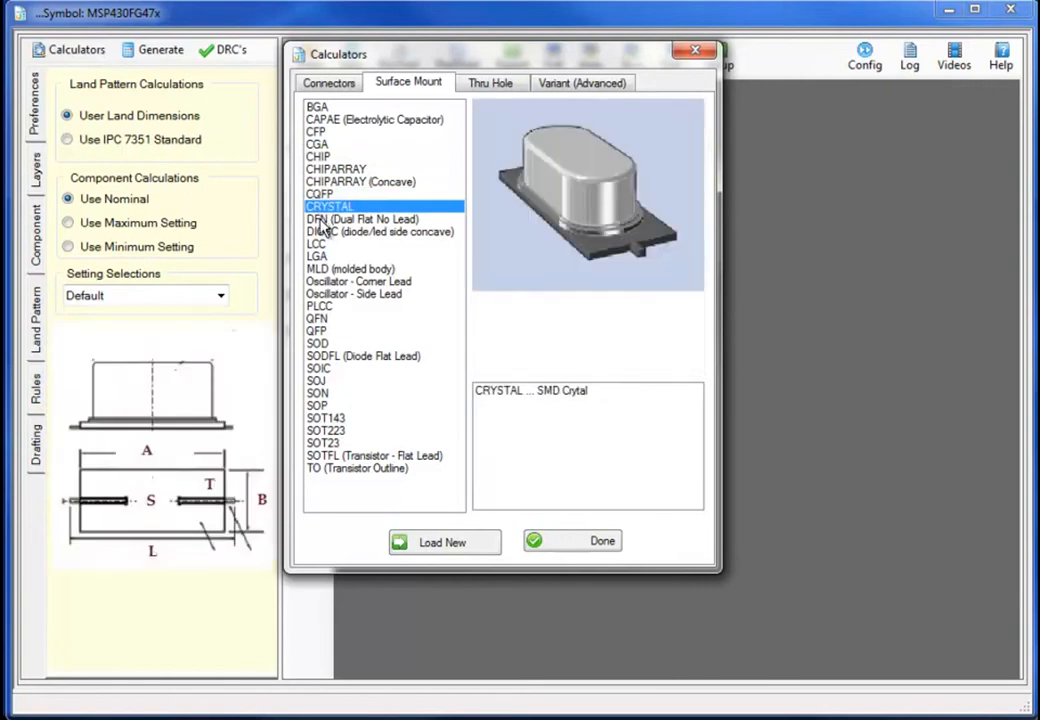
click(321, 220)
click(317, 245)
click(317, 257)
click(322, 270)
click(322, 296)
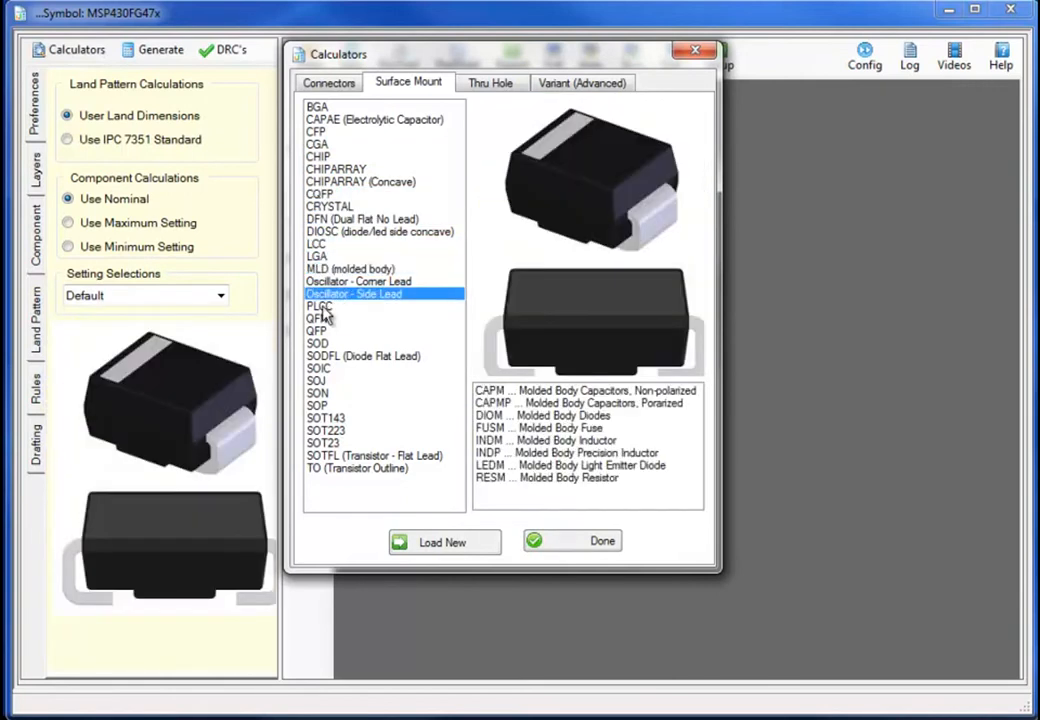
click(318, 319)
click(318, 345)
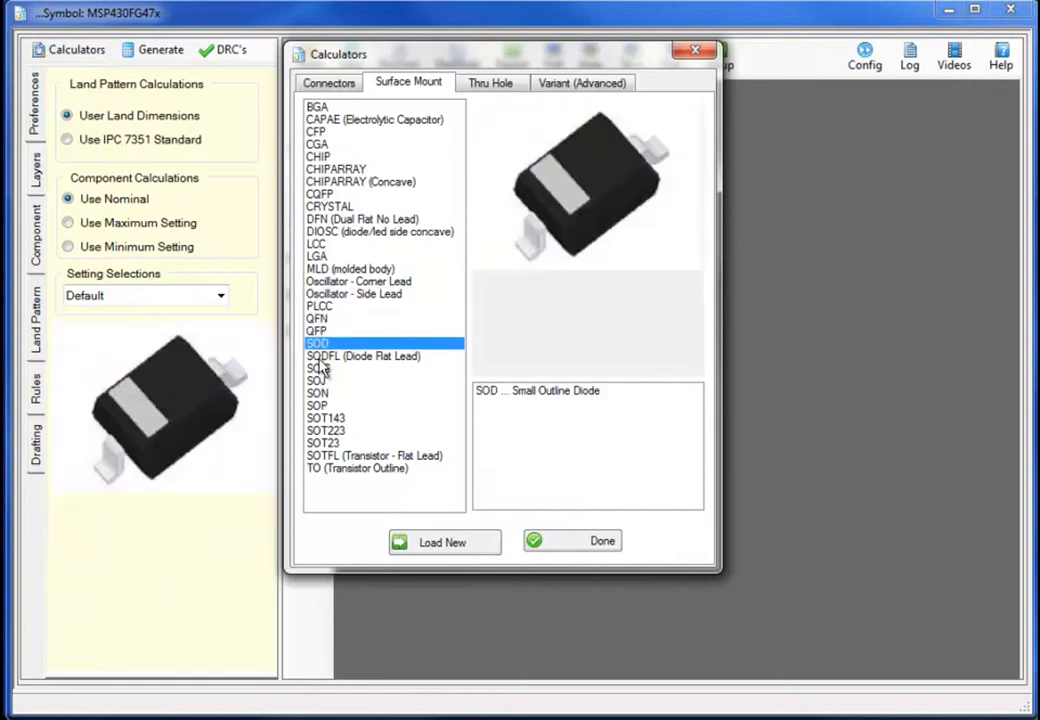
click(318, 368)
click(320, 395)
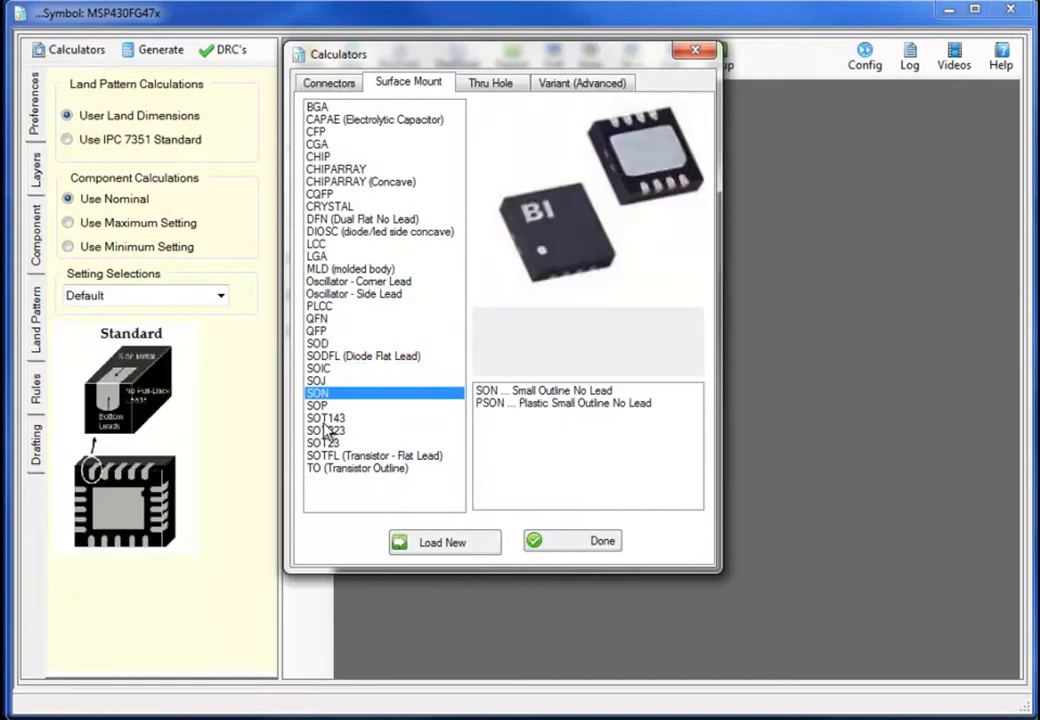
click(322, 418)
click(323, 443)
click(330, 468)
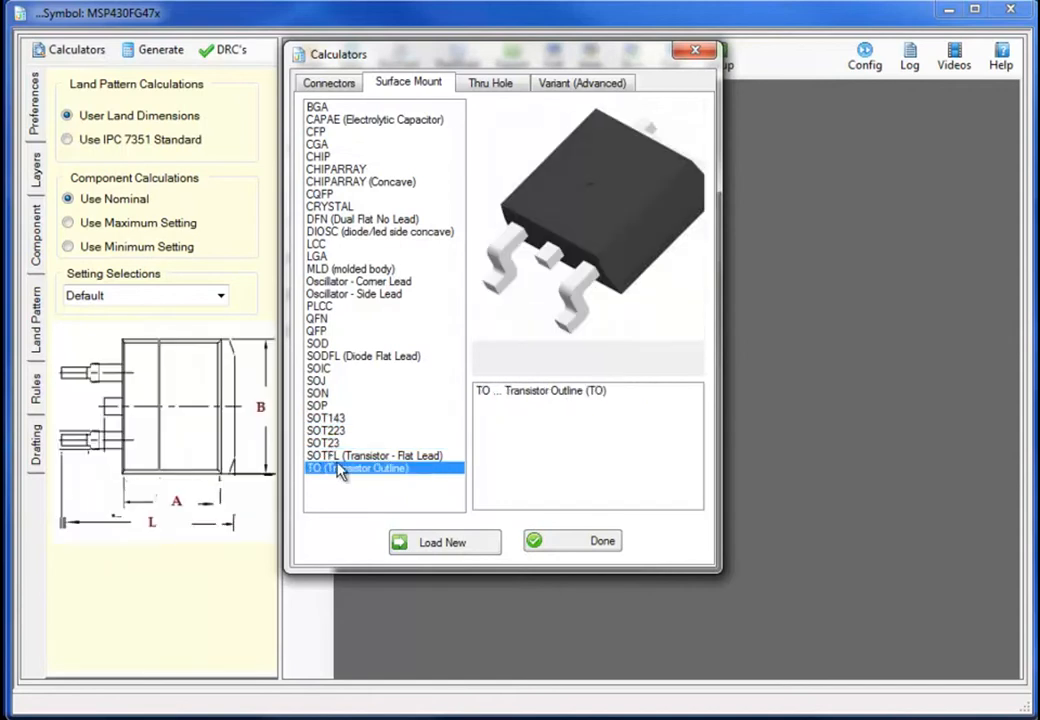
Step: Preview the through-hole calculators from CAPAD to TOC transistor and the advanced DRQFN variant
click(472, 84)
click(325, 107)
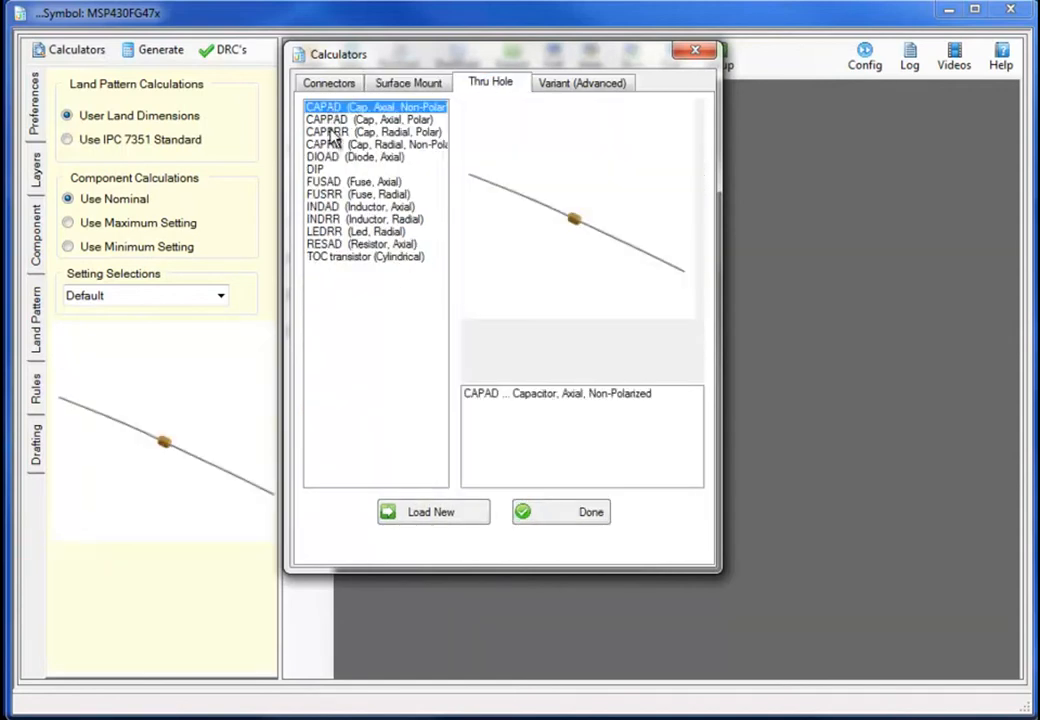
click(332, 133)
click(334, 159)
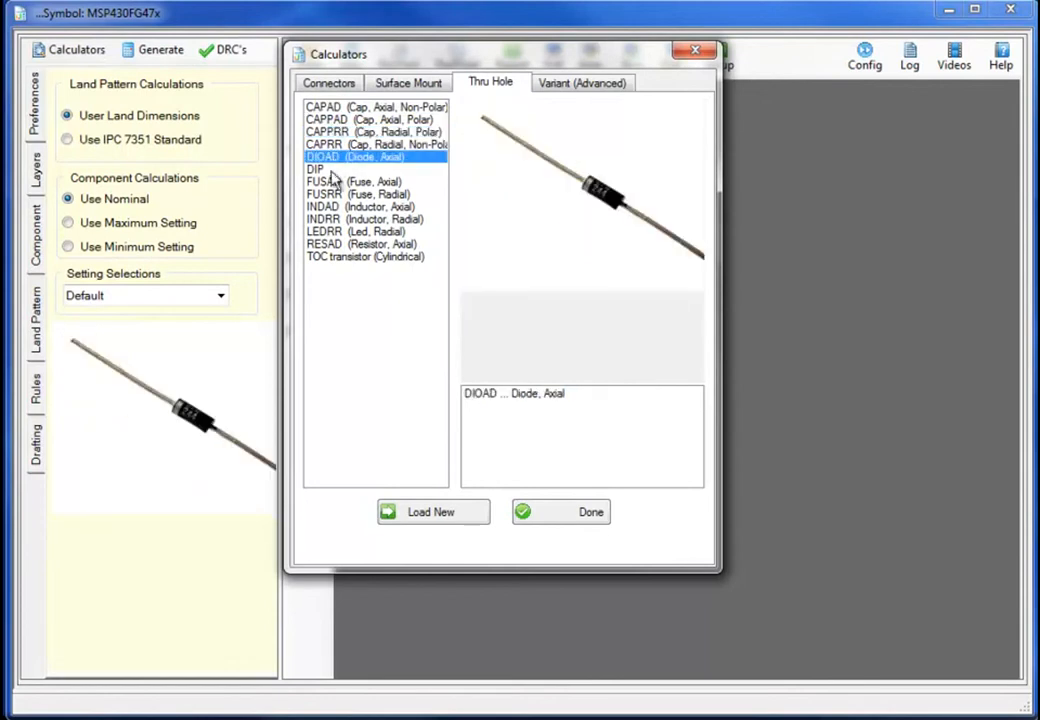
click(333, 183)
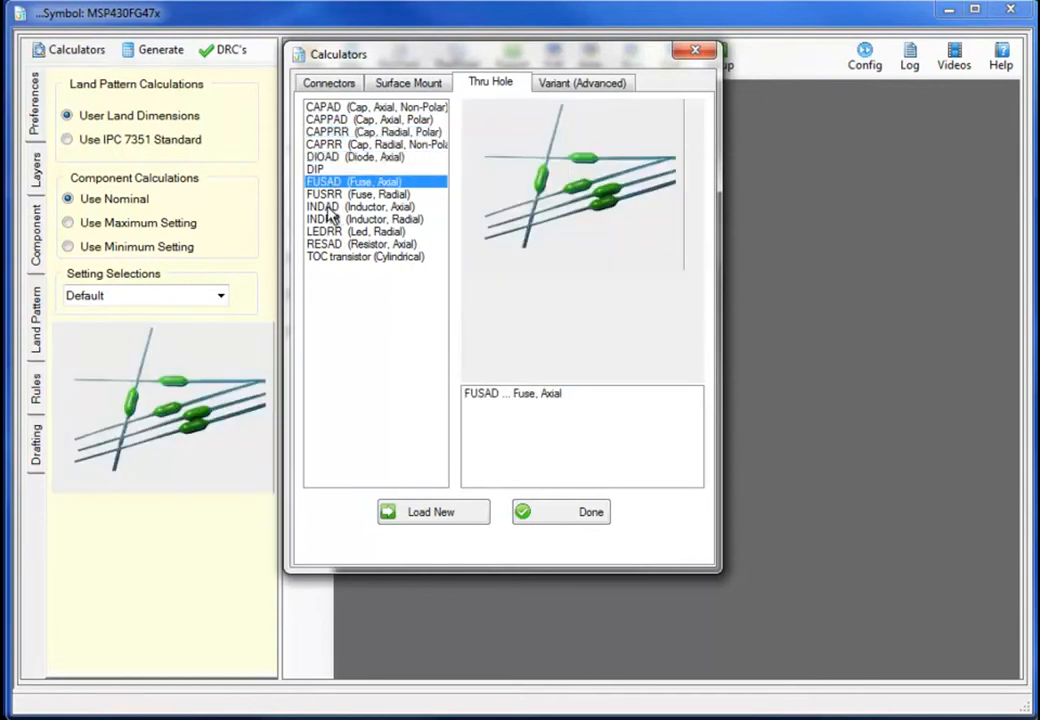
click(326, 207)
click(334, 232)
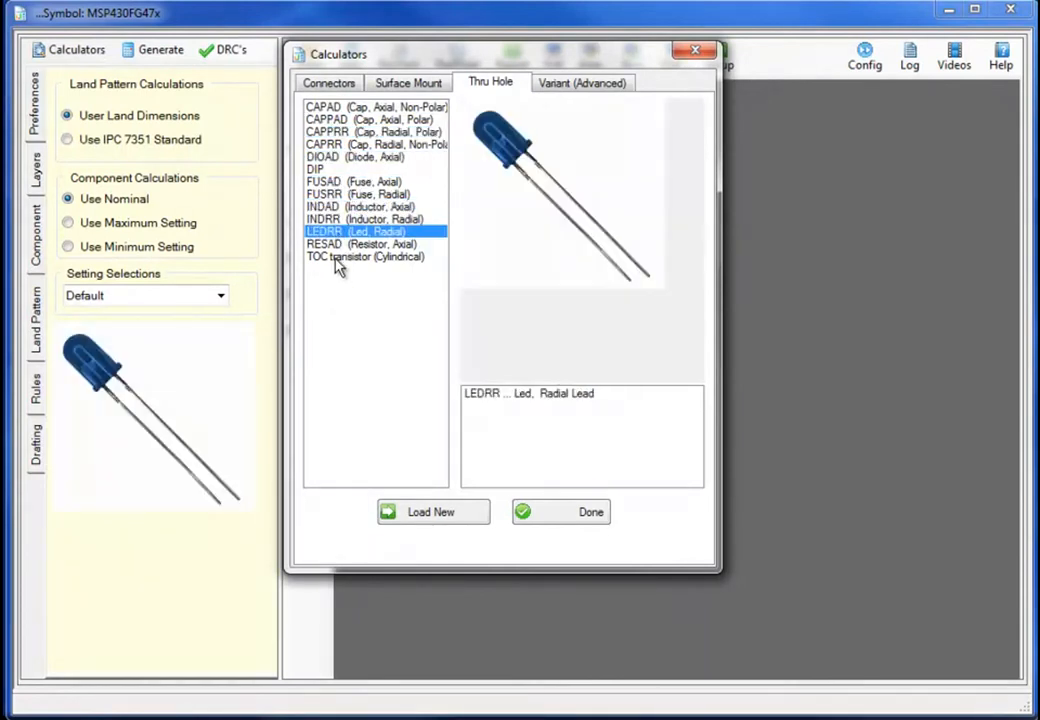
click(339, 260)
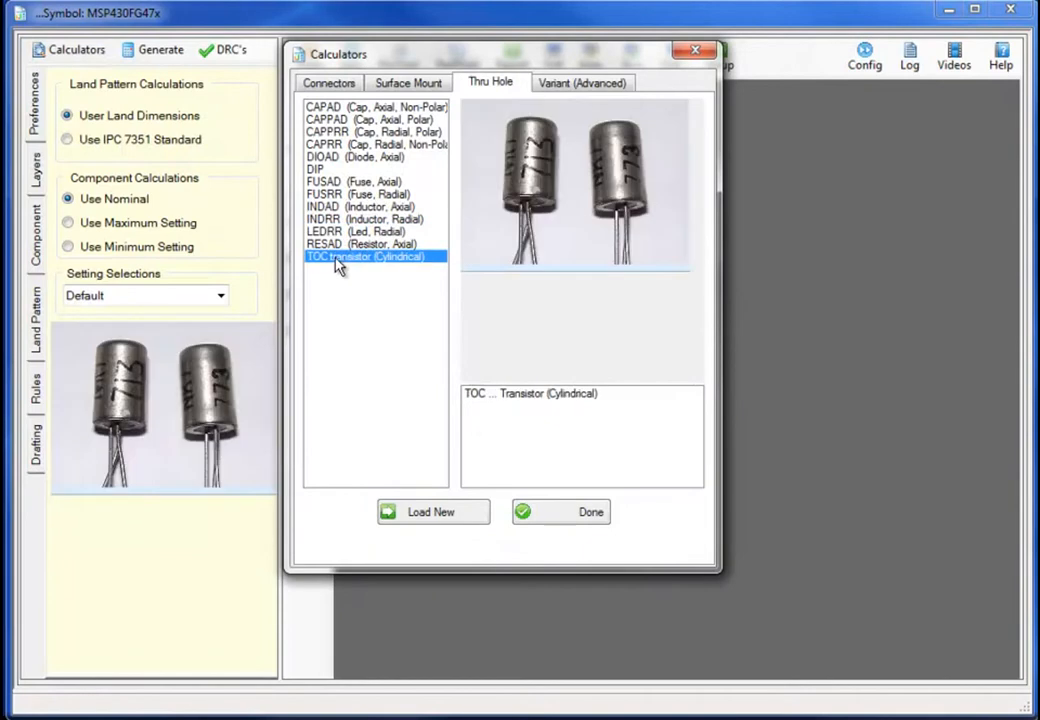
click(562, 86)
click(343, 106)
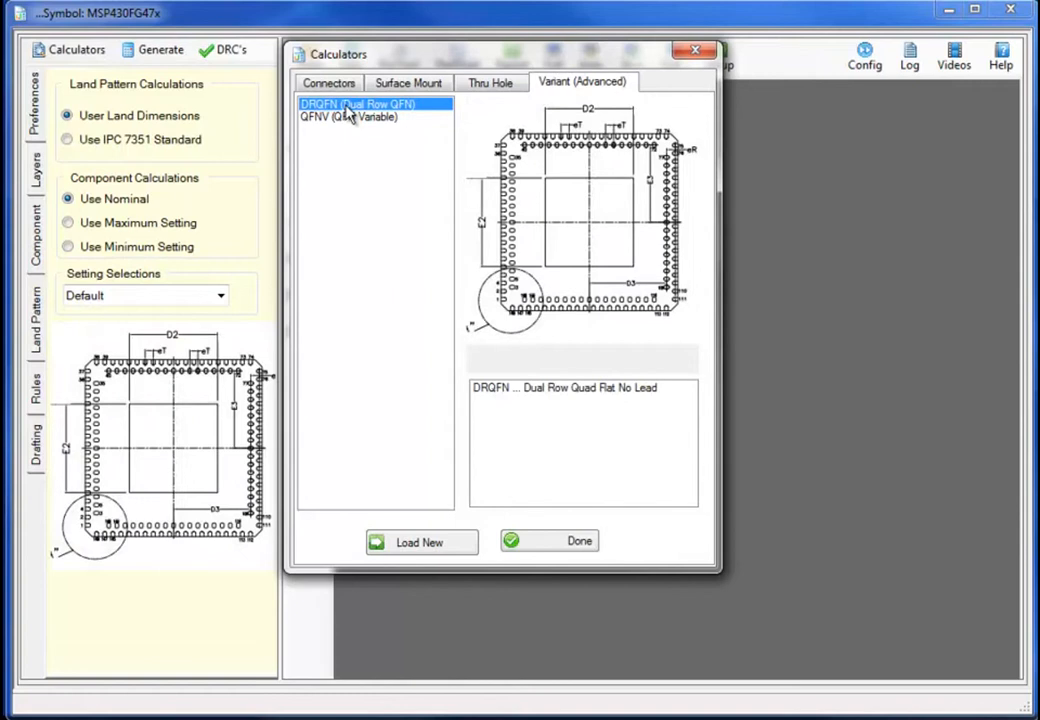
Step: Load a new BGA footprint from the surface-mount calculators
click(409, 88)
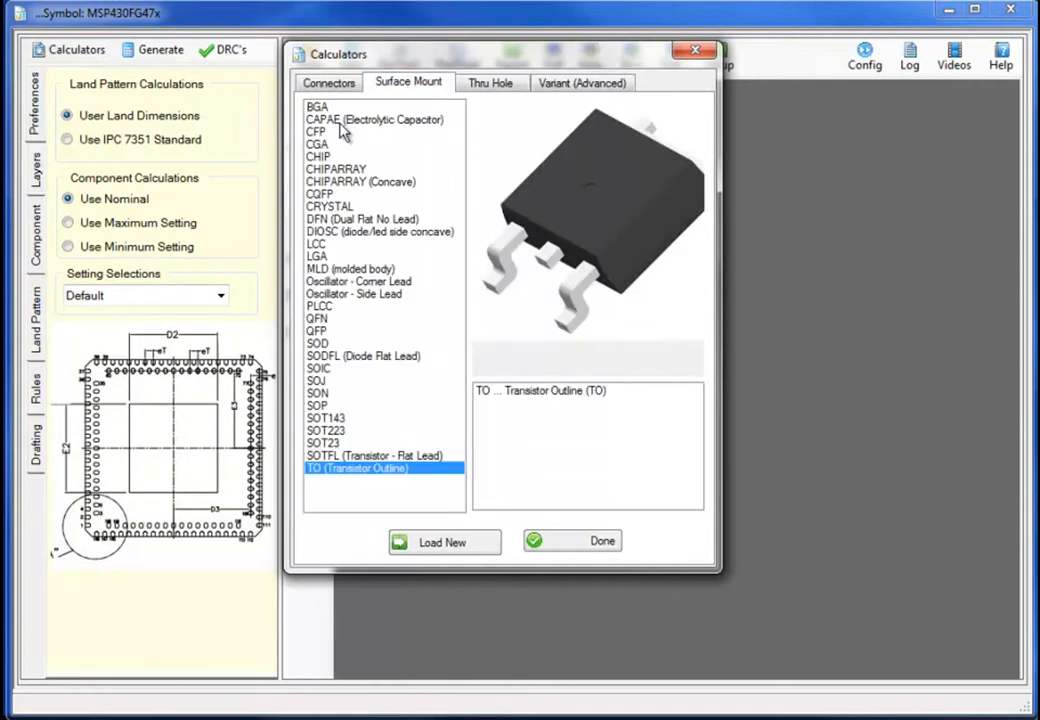
click(315, 107)
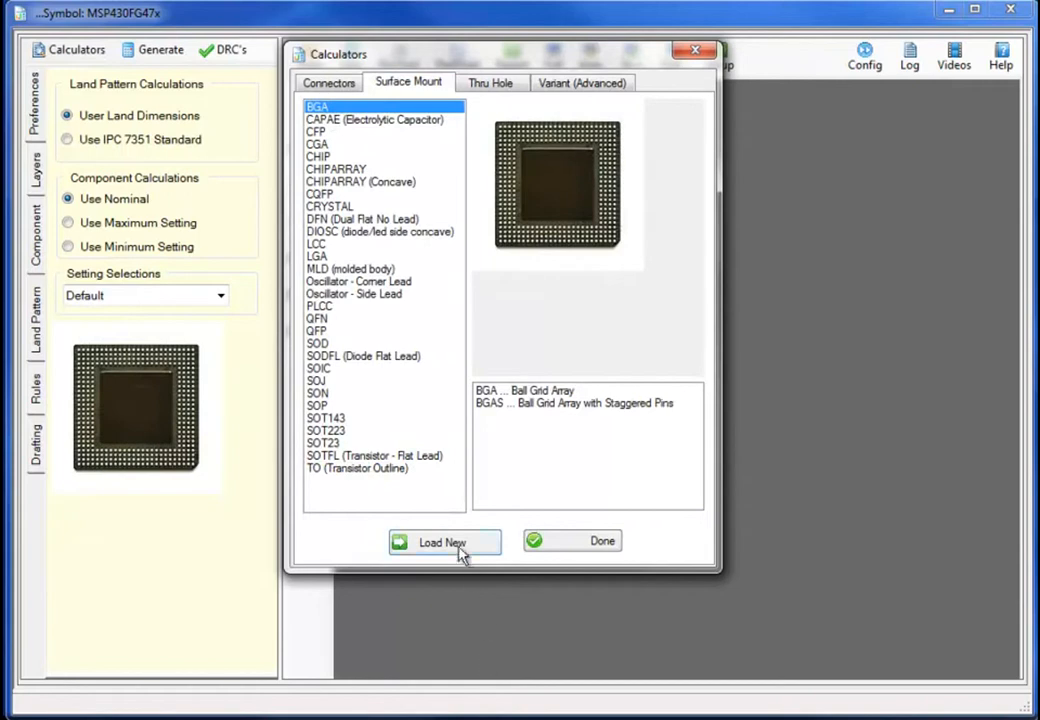
click(460, 550)
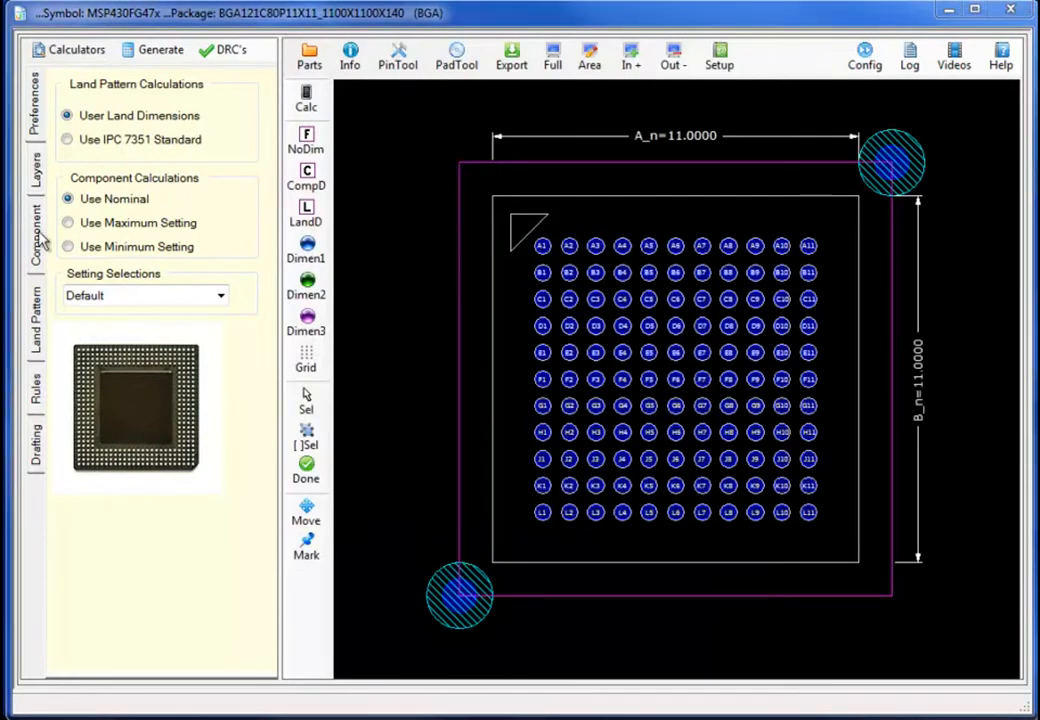
Step: Set the BGA component's pin count to 12 in both the A and B directions and regenerate the footprint
click(40, 238)
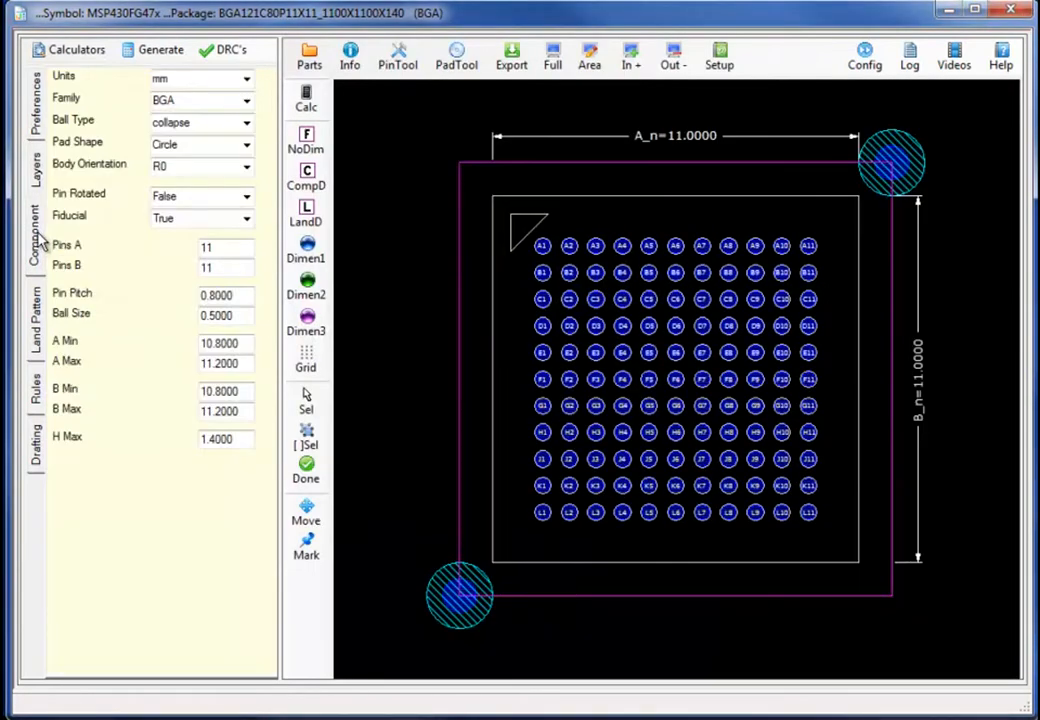
click(36, 116)
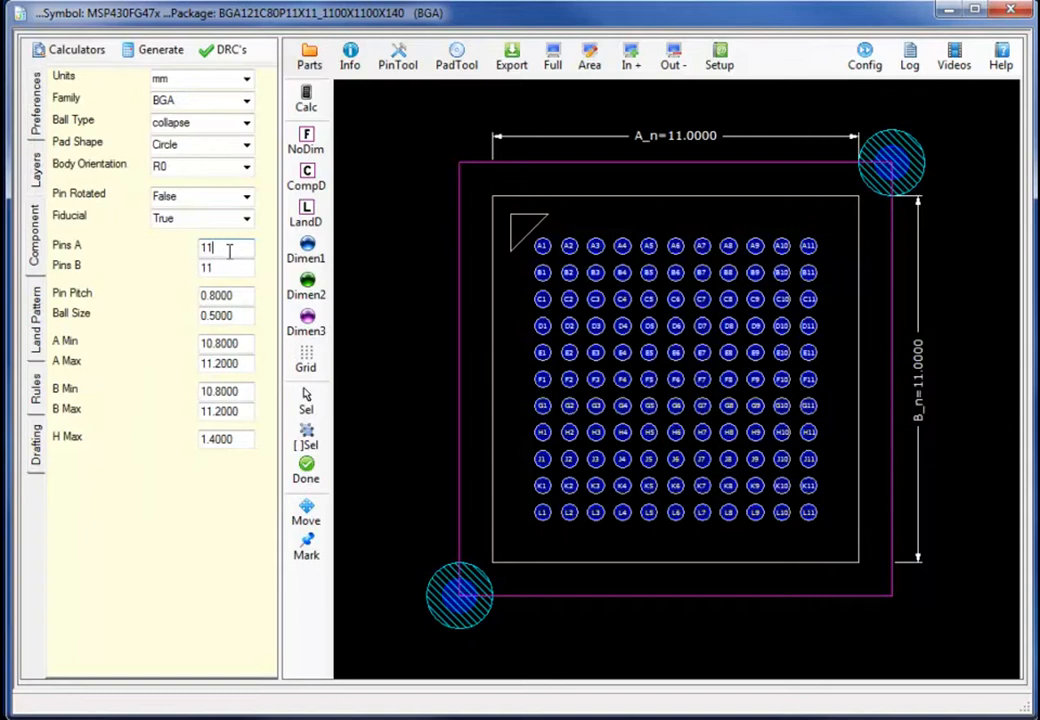
key(BackSpace)
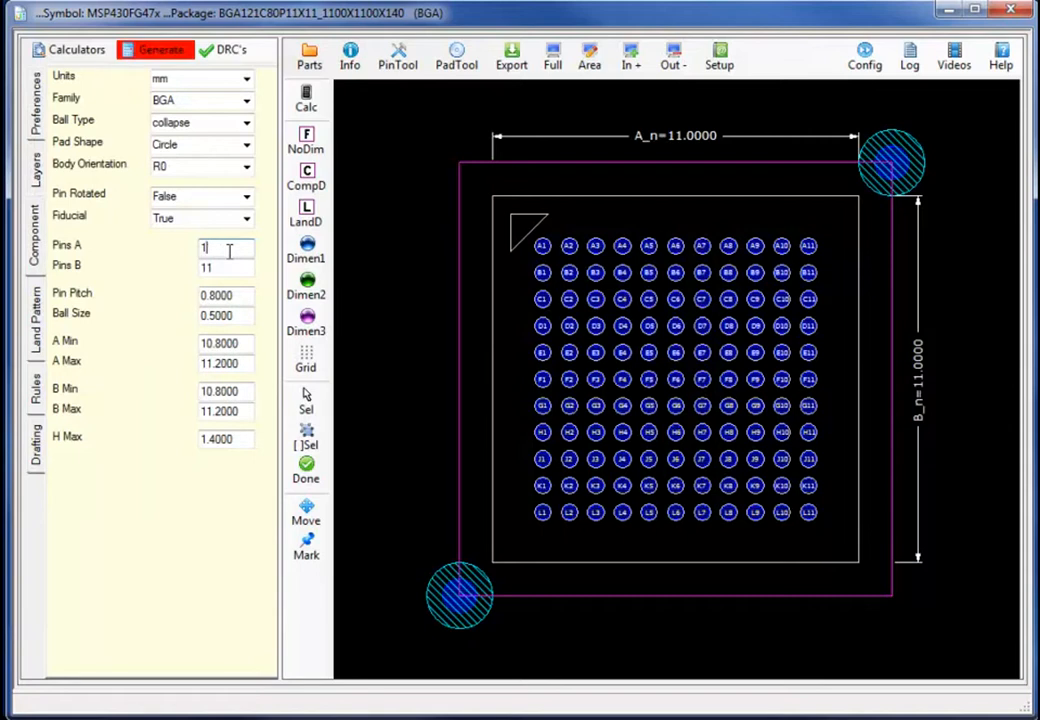
text(2)
click(237, 269)
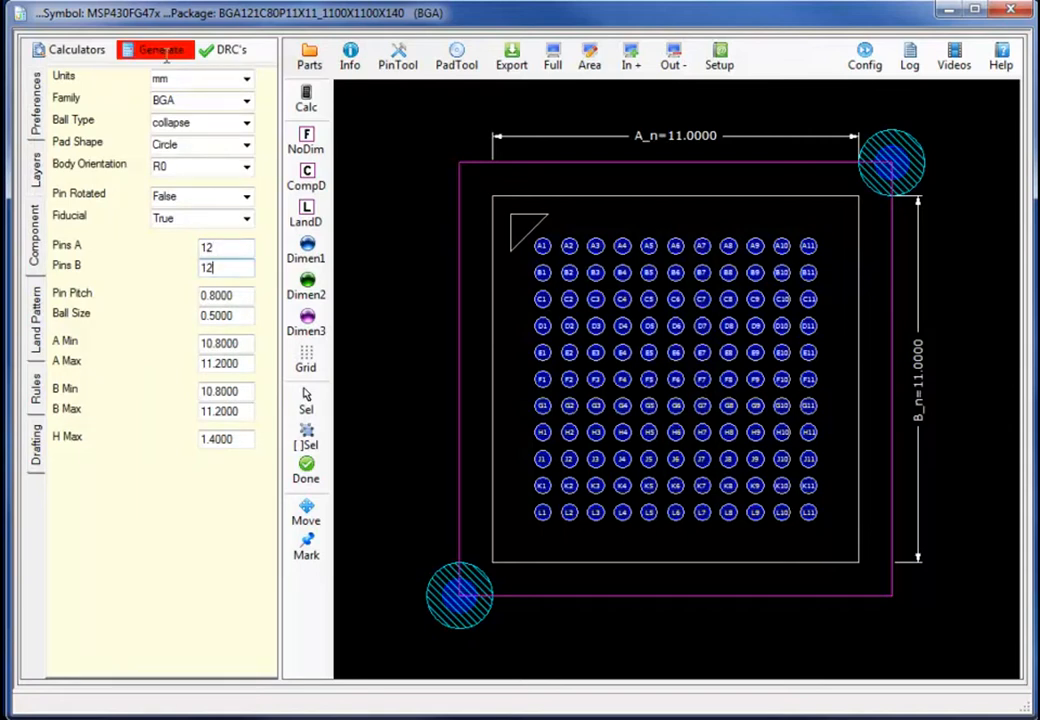
click(166, 55)
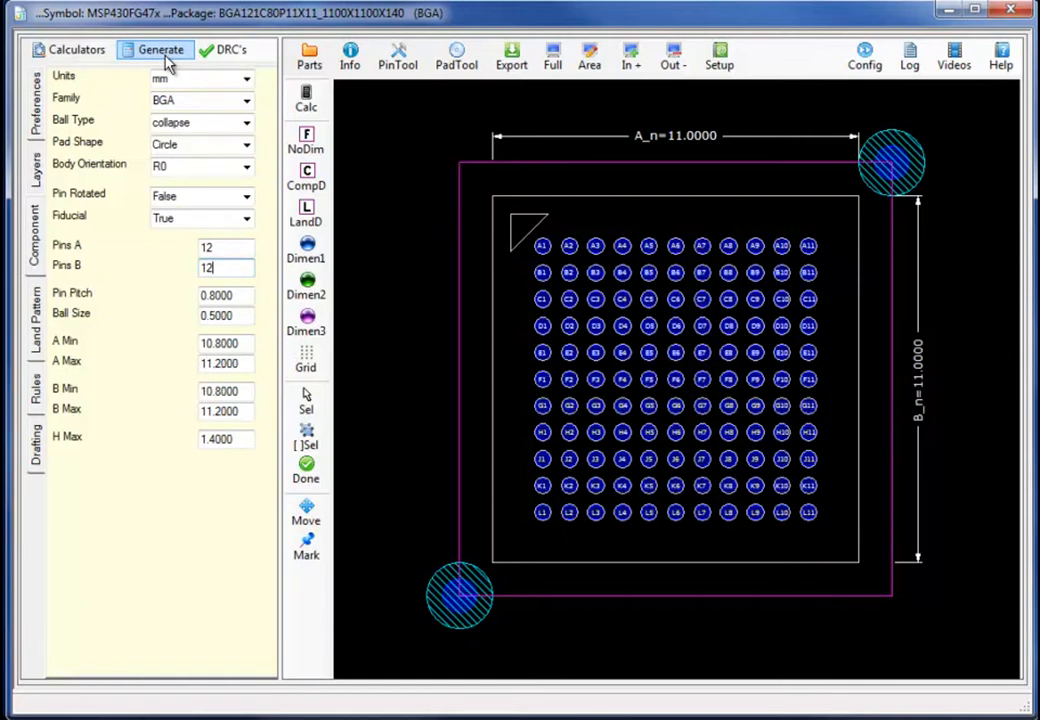
Step: Turn off the fiducials and regenerate the footprint with a 0.50 mm pin pitch and 0.30 mm ball size
click(247, 222)
click(186, 250)
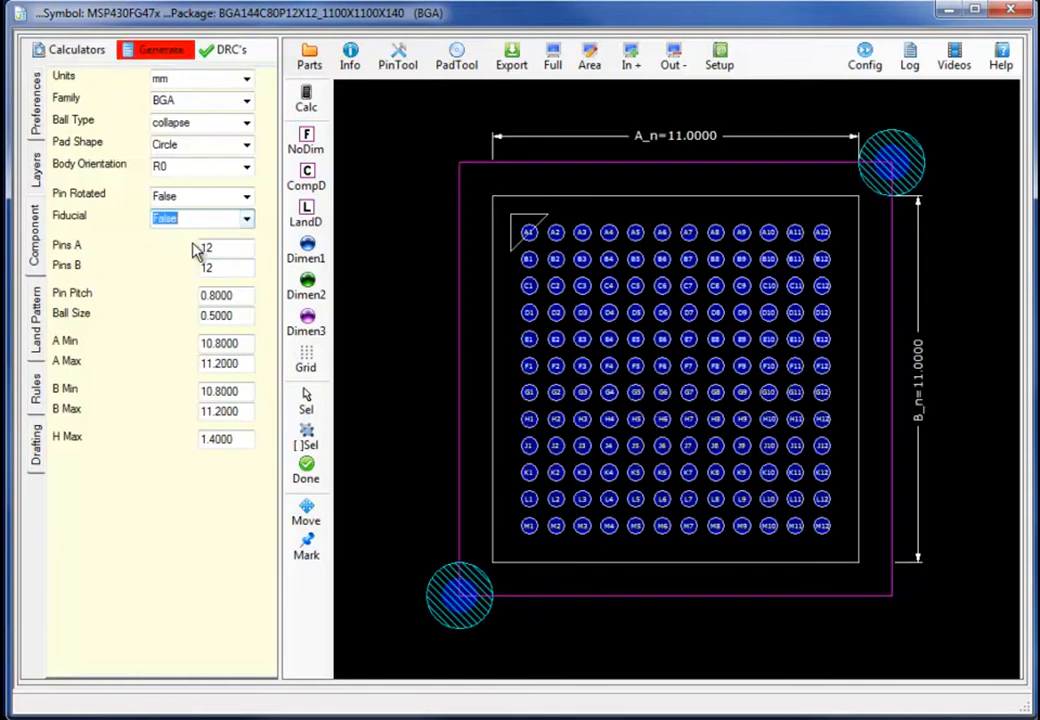
click(150, 50)
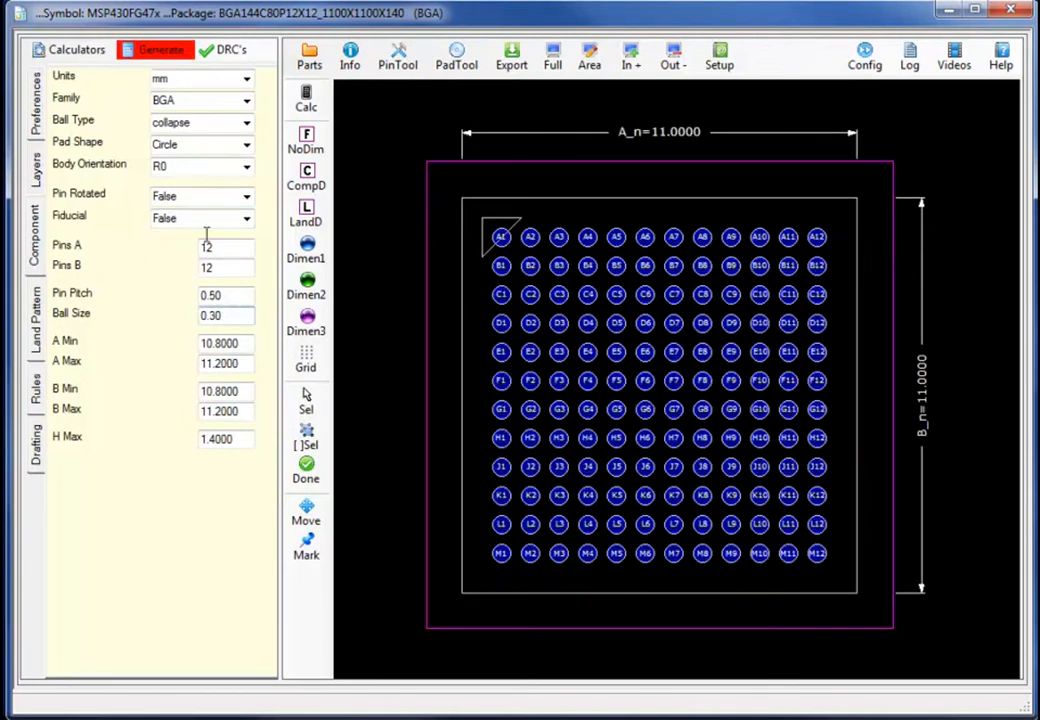
click(155, 58)
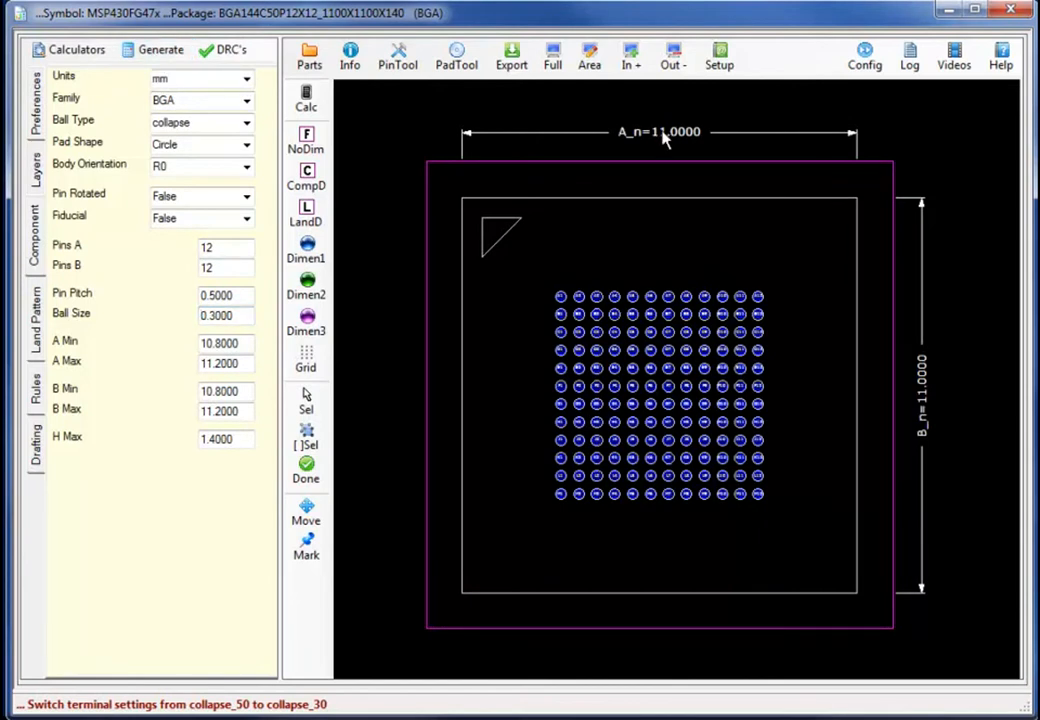
Step: Edit body dimension A in min/max mode, setting the minimum to 6.90 mm and the maximum to 7.10 mm
click(665, 140)
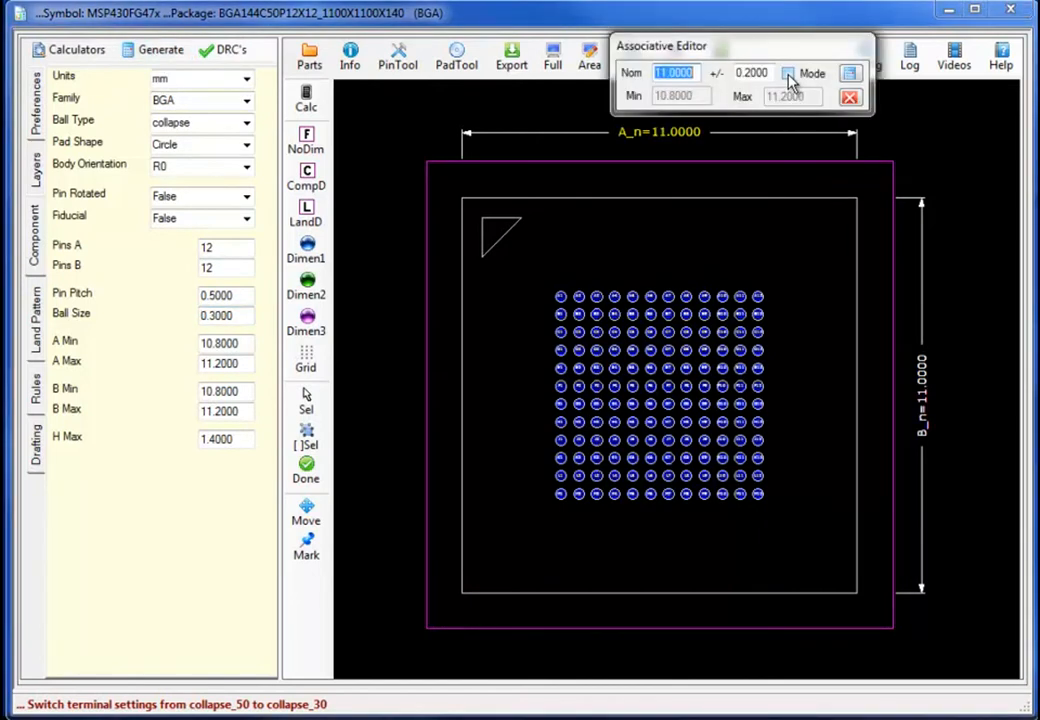
click(788, 73)
double_click(708, 95)
text(6.90)
key(Tab)
text(7.10)
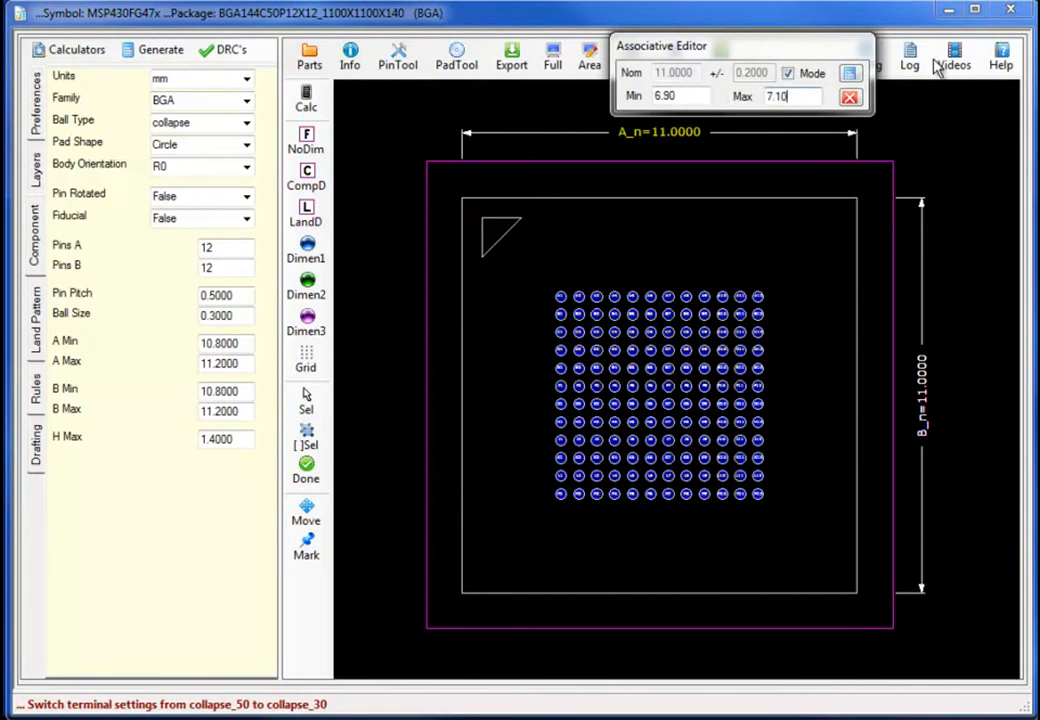
click(849, 73)
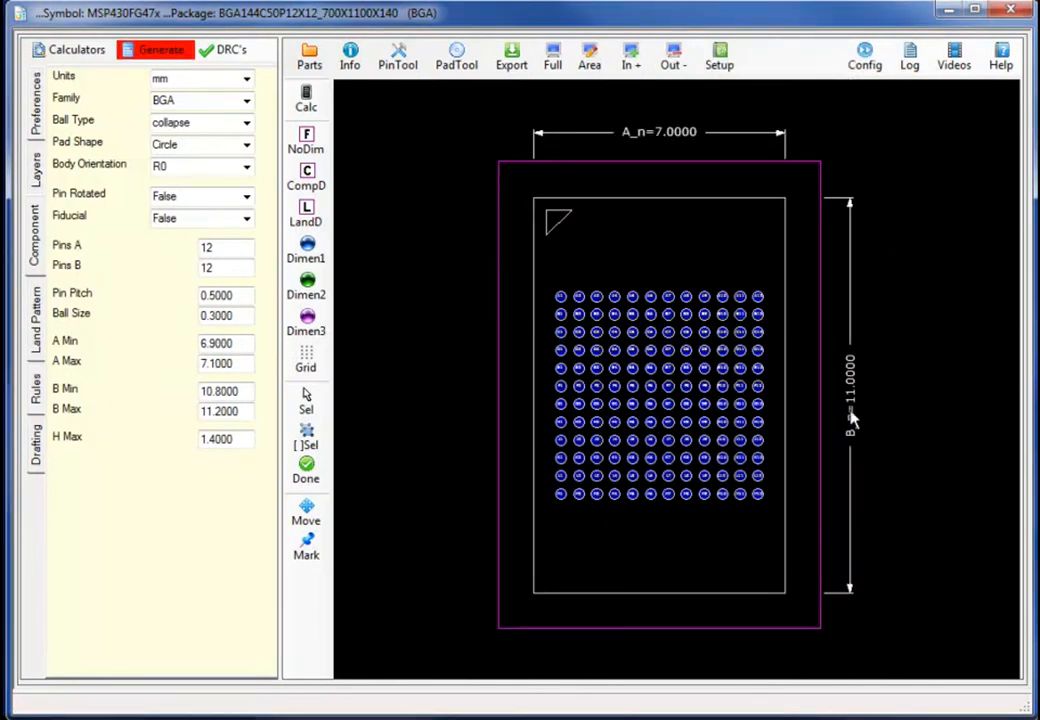
Step: Set body dimension B to a minimum of 6.90 mm and a maximum of 7.10 mm
double_click(851, 420)
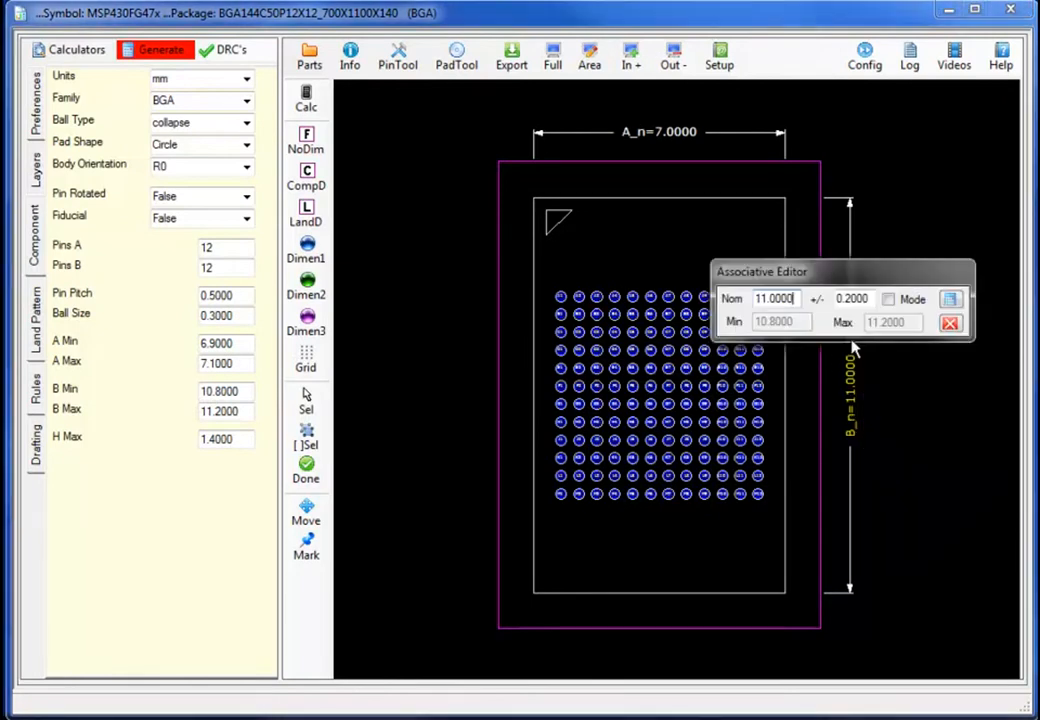
click(889, 299)
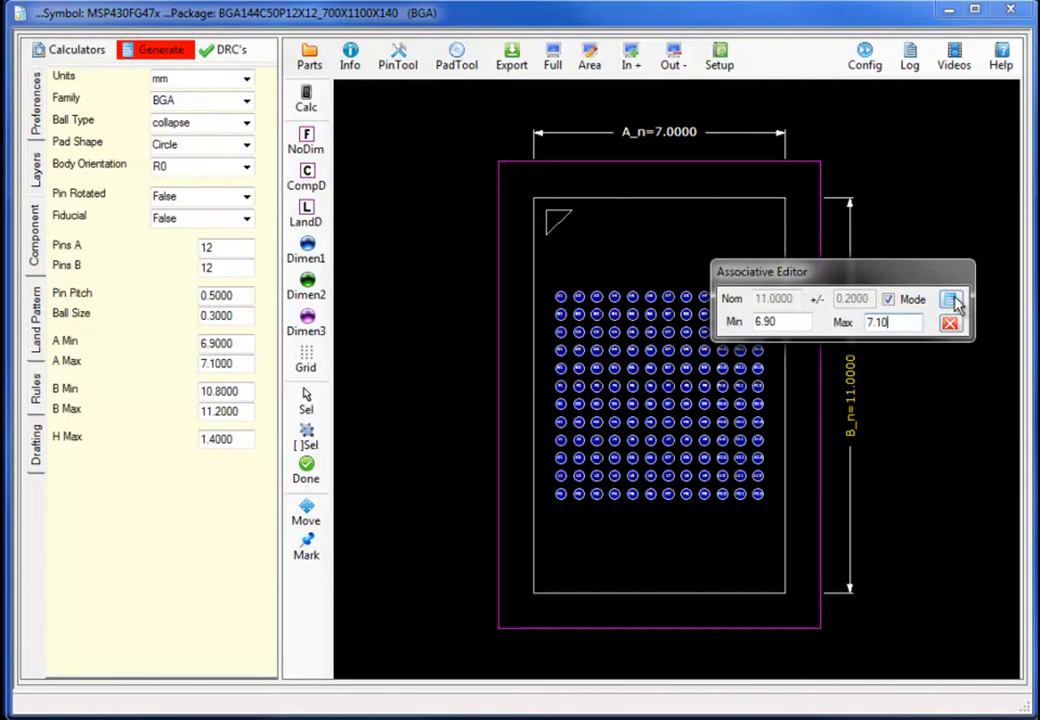
click(952, 300)
Step: Switch to the Snipping Tool and mark ball C3 and the gap along row C on the bottom-view drawing with the pen
key(alt+Tab)
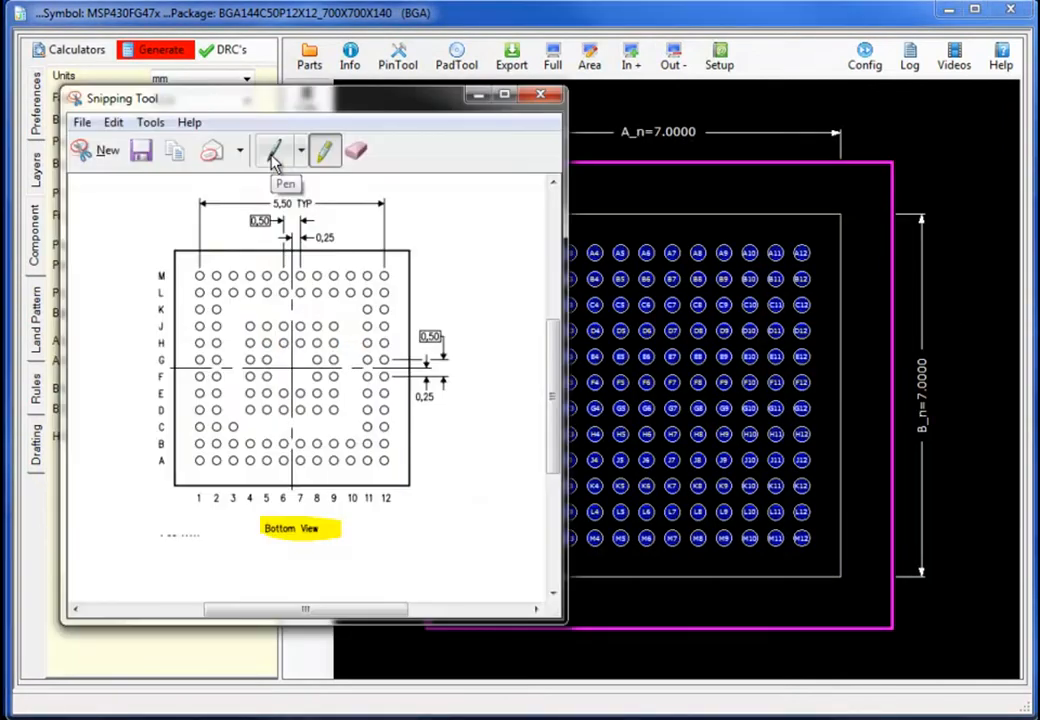
click(274, 152)
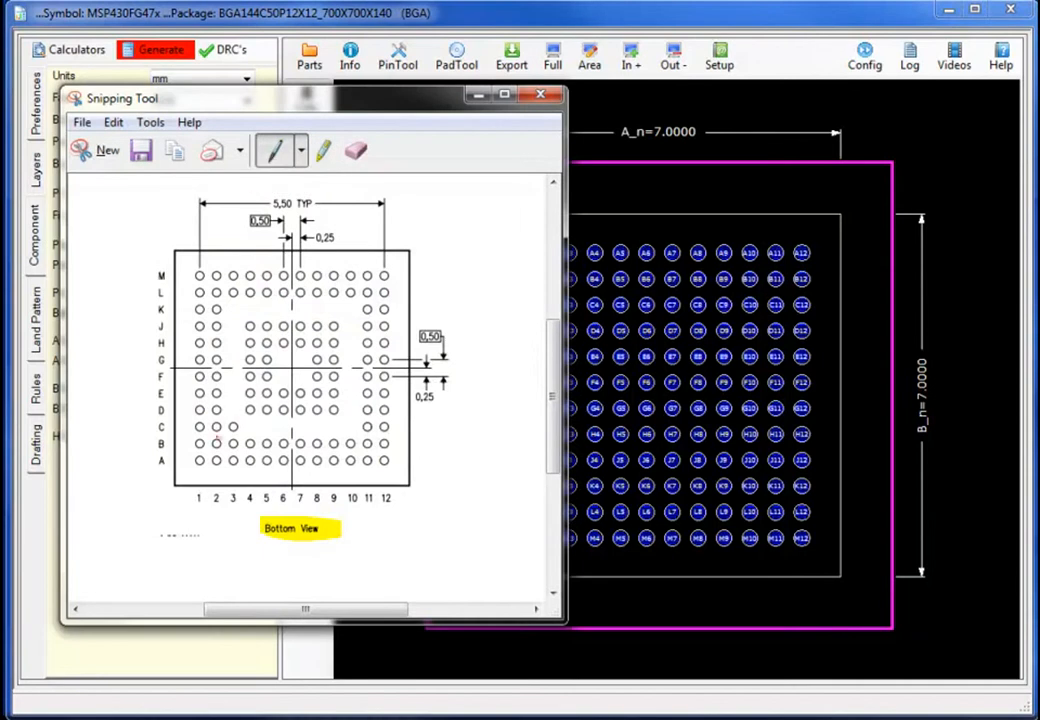
mouse_move(244, 438)
mouse_down()
mouse_move(243, 425)
mouse_move(370, 441)
mouse_up()
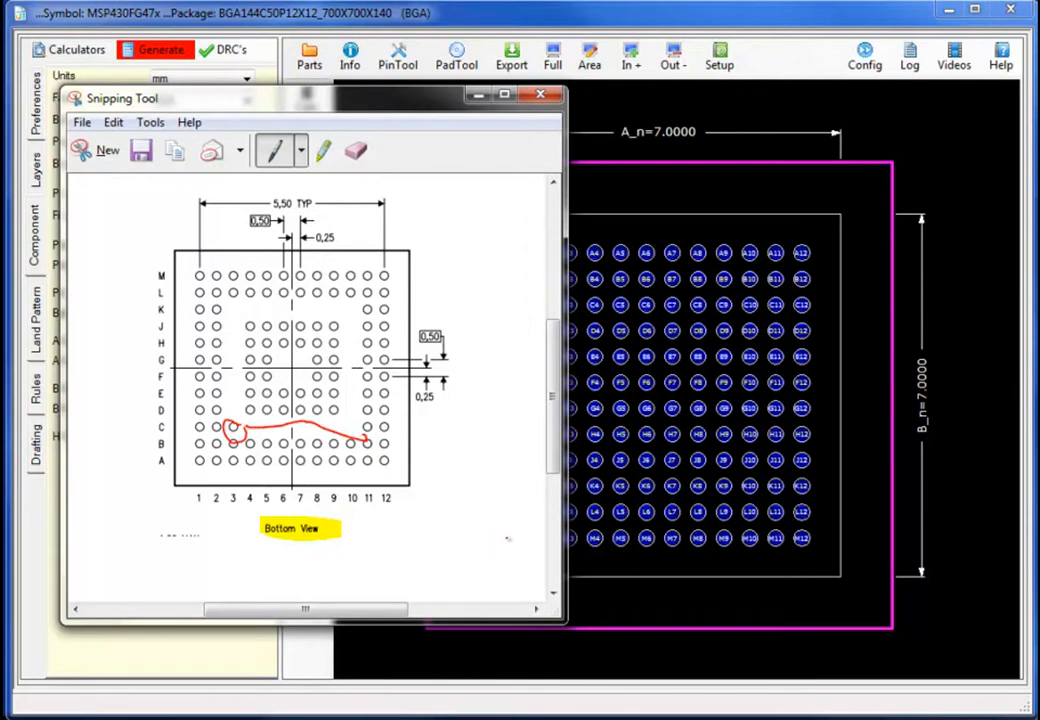
key(alt+Tab)
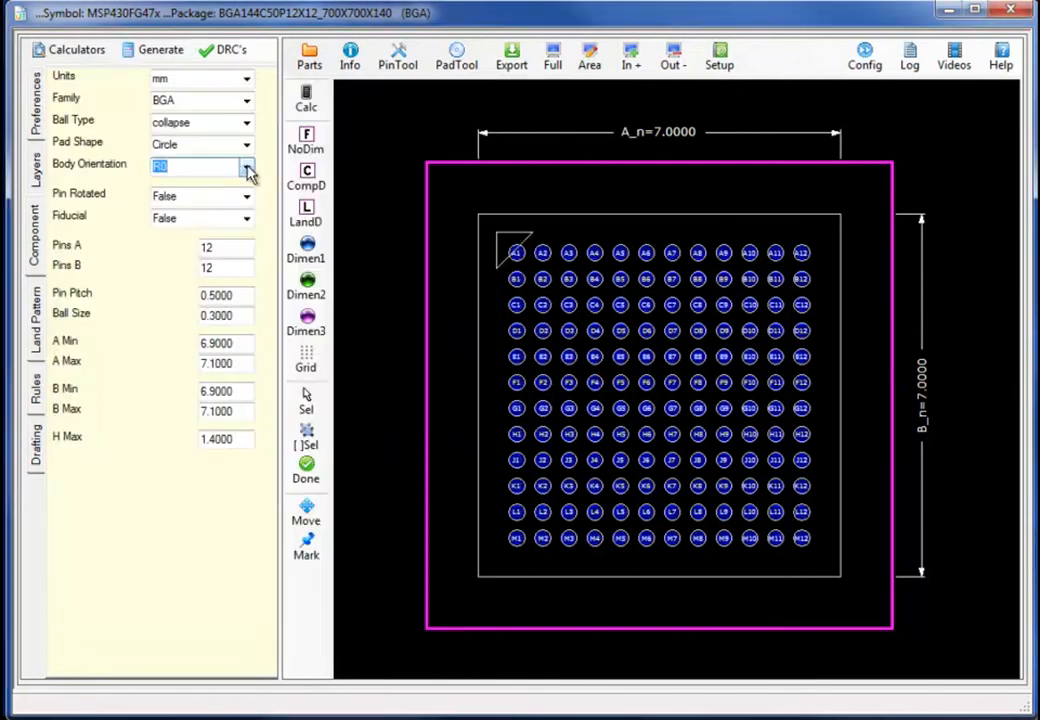
Step: Set the body orientation to R180 and regenerate the footprint
click(246, 168)
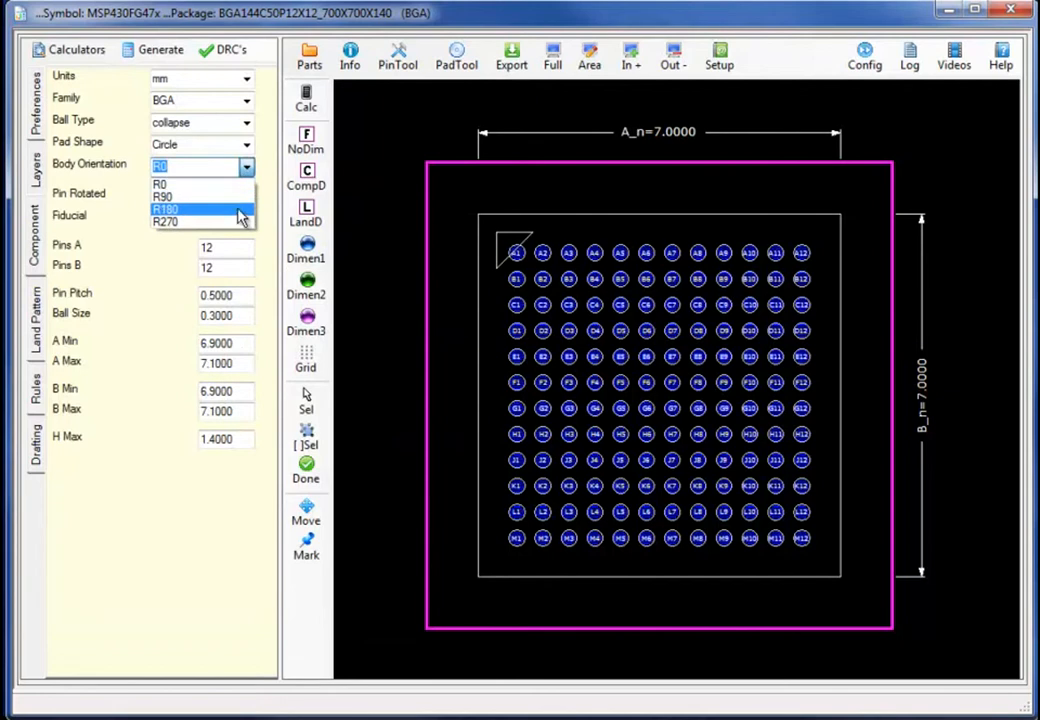
click(165, 209)
click(150, 49)
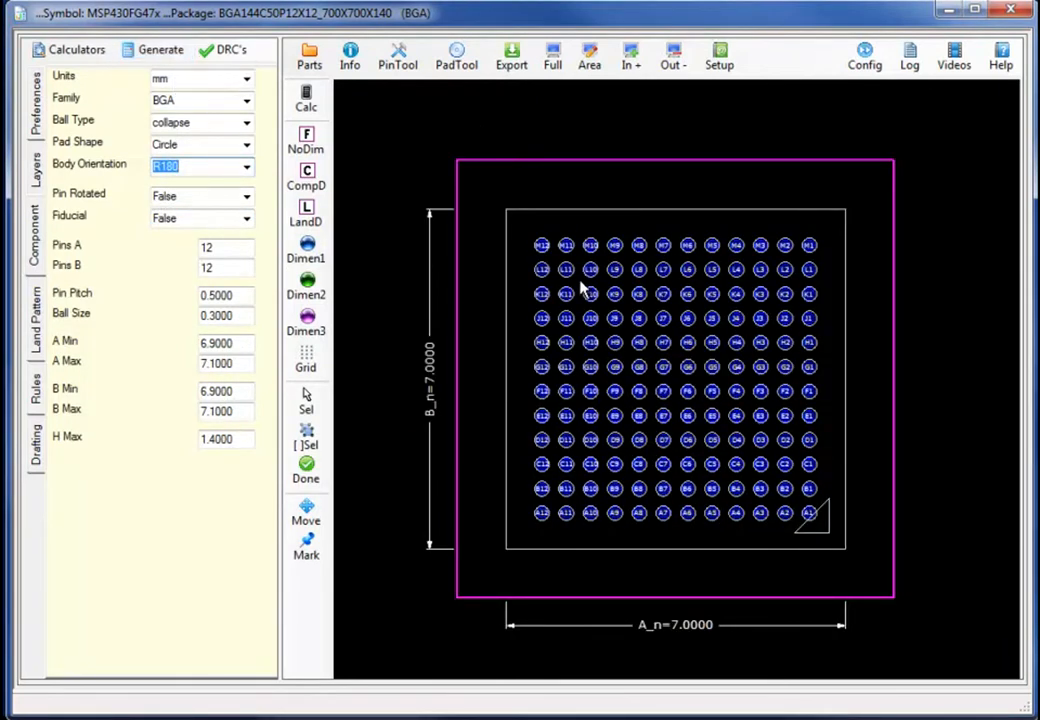
Step: Depopulate the ring of balls along rows C and K and columns 3 and 10, keeping C3, plus the centre balls F6, F7, G6 and G7
drag(580, 281, 778, 478)
drag(755, 291, 764, 447)
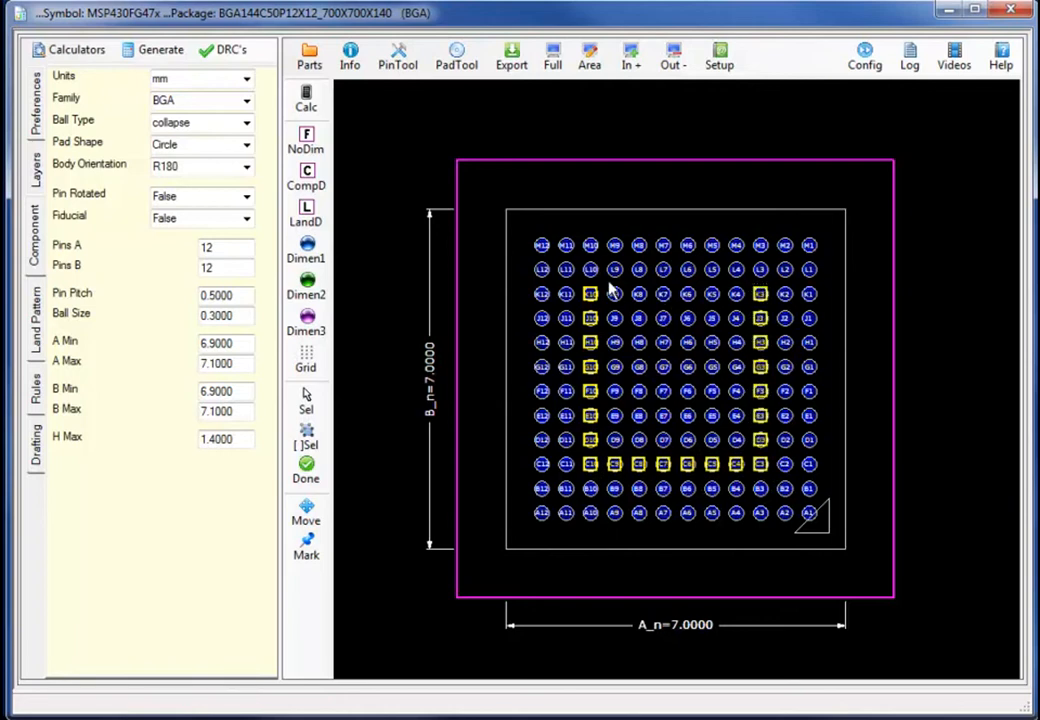
drag(594, 288, 740, 316)
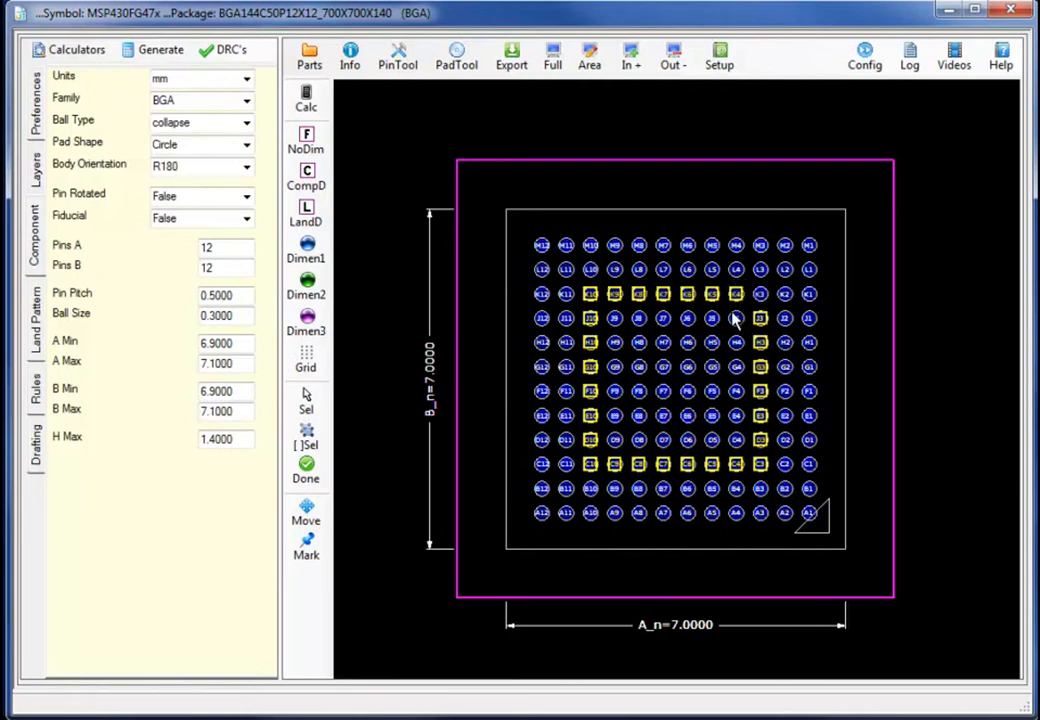
drag(655, 357, 694, 408)
key(alt+Tab)
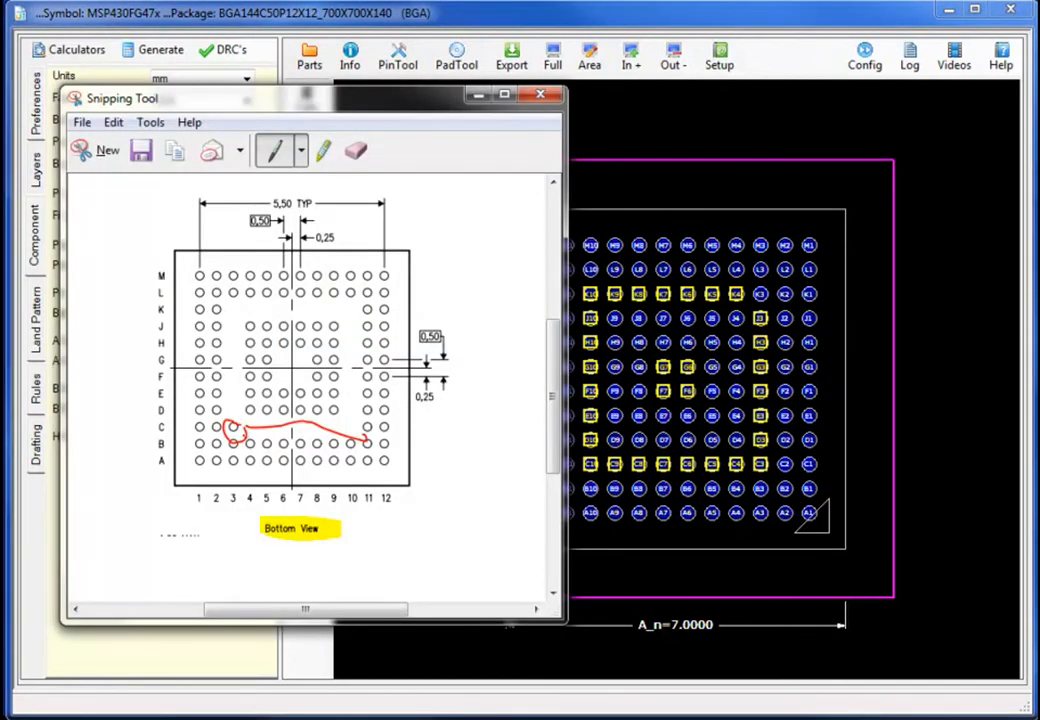
click(482, 96)
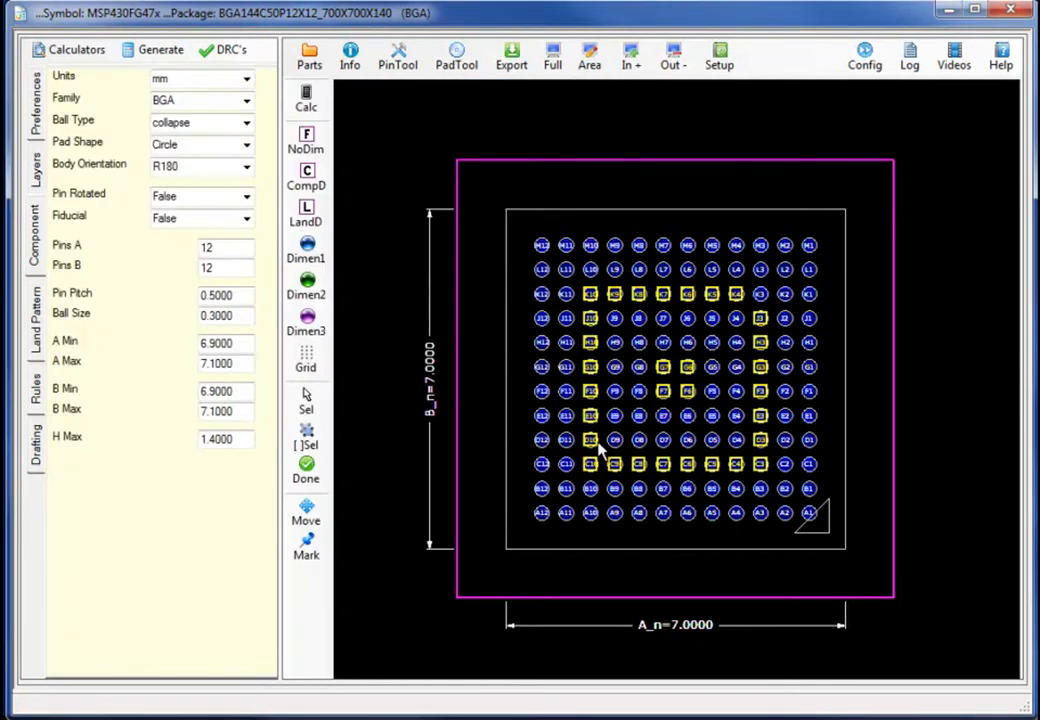
click(762, 470)
click(762, 476)
click(760, 294)
click(400, 60)
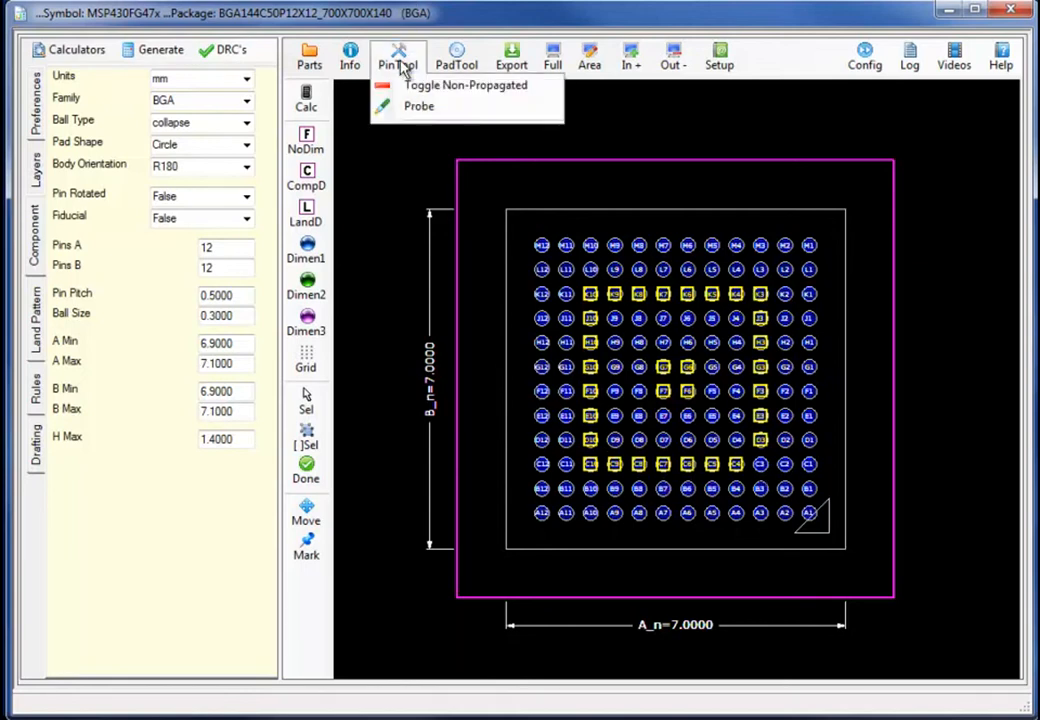
click(406, 86)
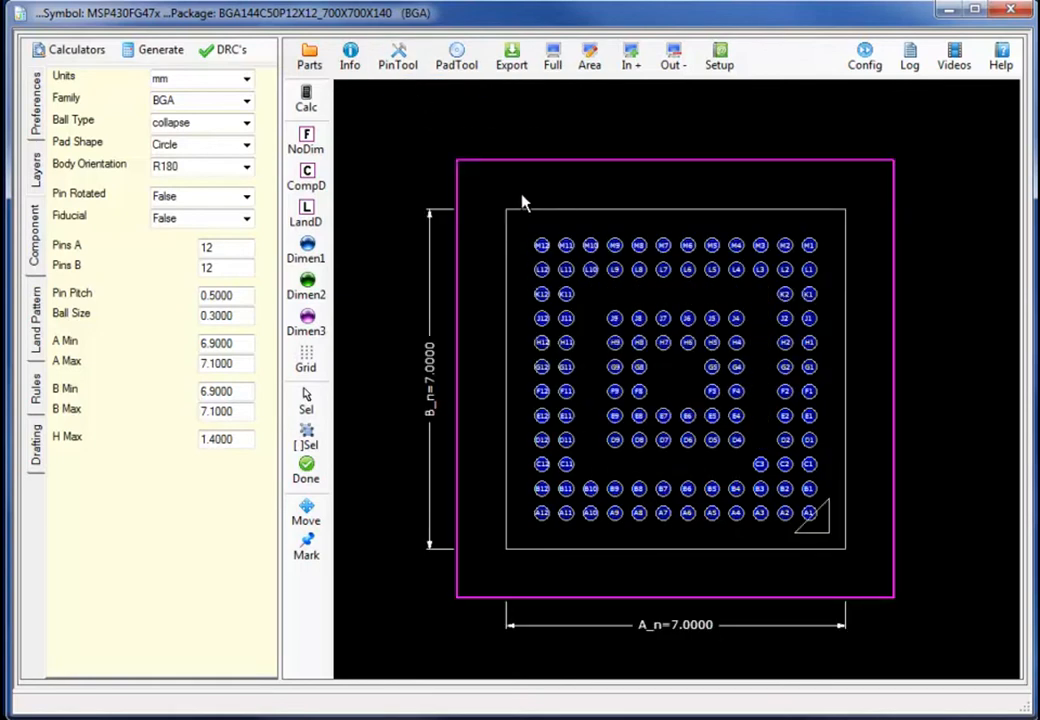
Step: Annotate the symbol data to the footprint with Pin Name, Direction, Pin Function and Pin Group
click(350, 64)
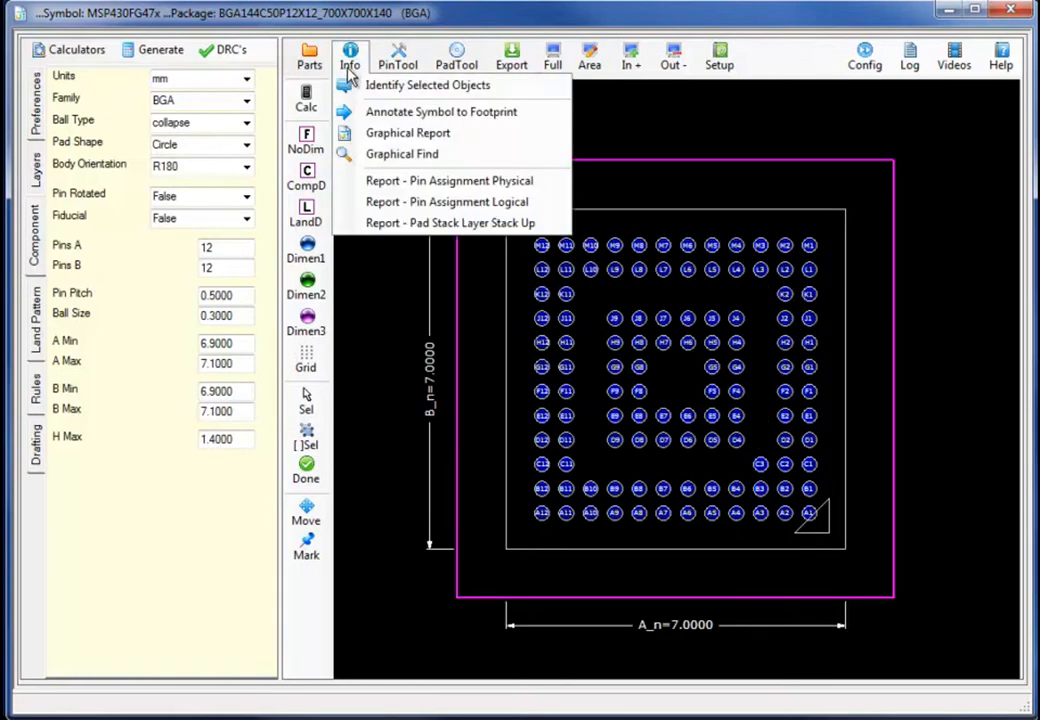
click(372, 116)
drag(430, 258, 188, 117)
click(104, 166)
click(104, 188)
click(104, 210)
click(104, 232)
click(180, 310)
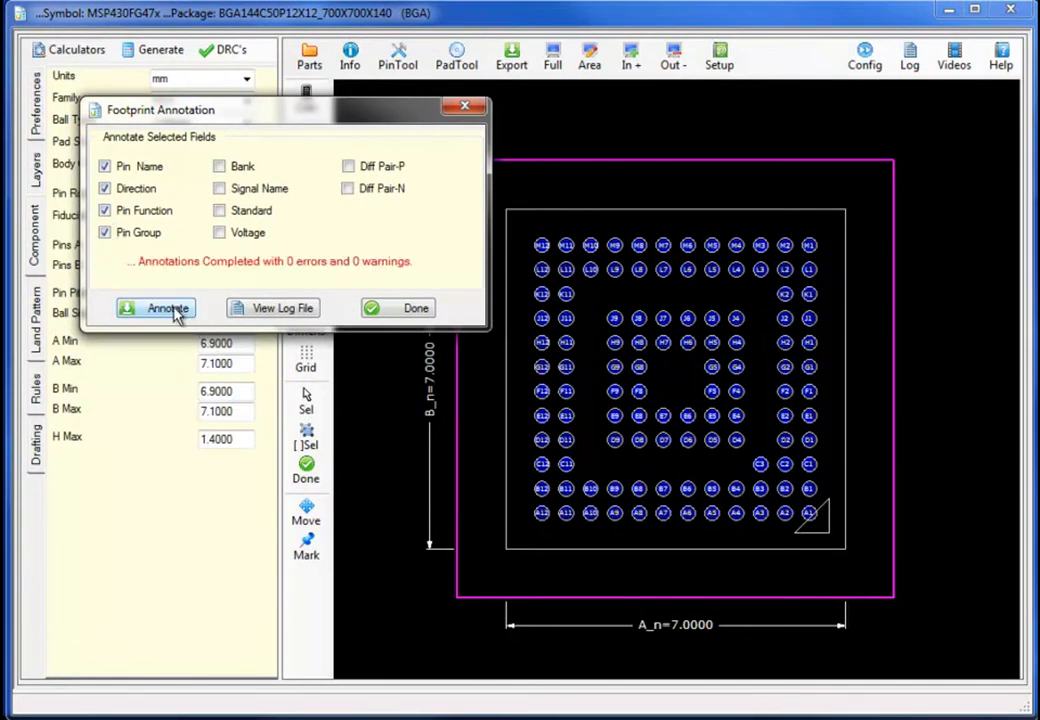
click(415, 309)
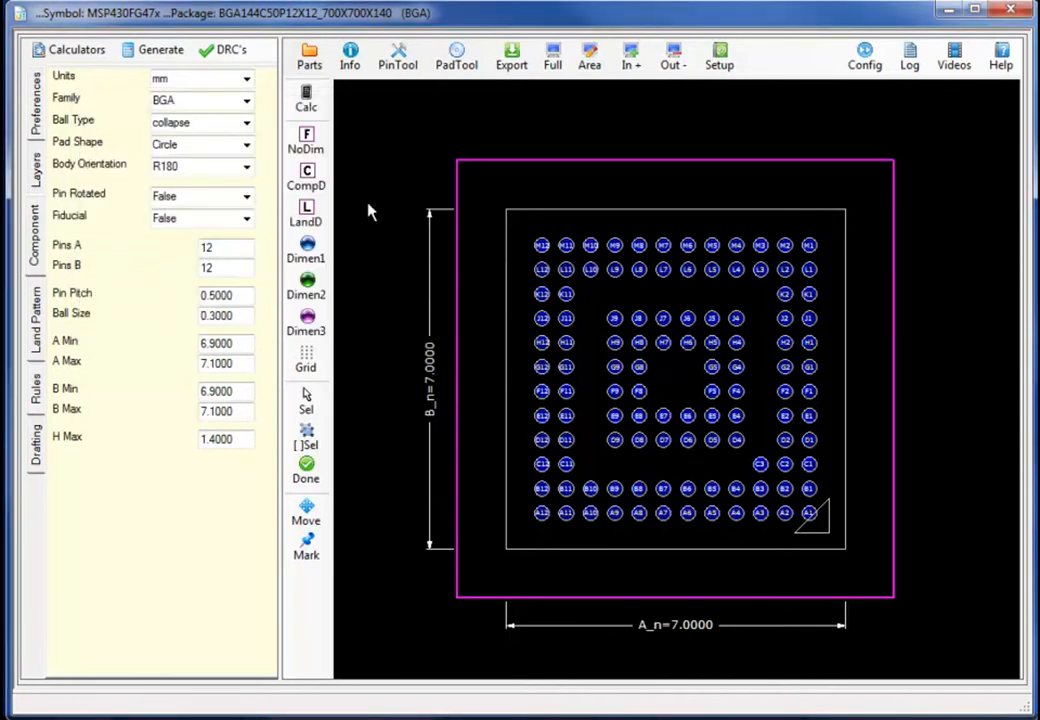
Step: Display a graphical report of all terminals with missing pin assignments
click(350, 58)
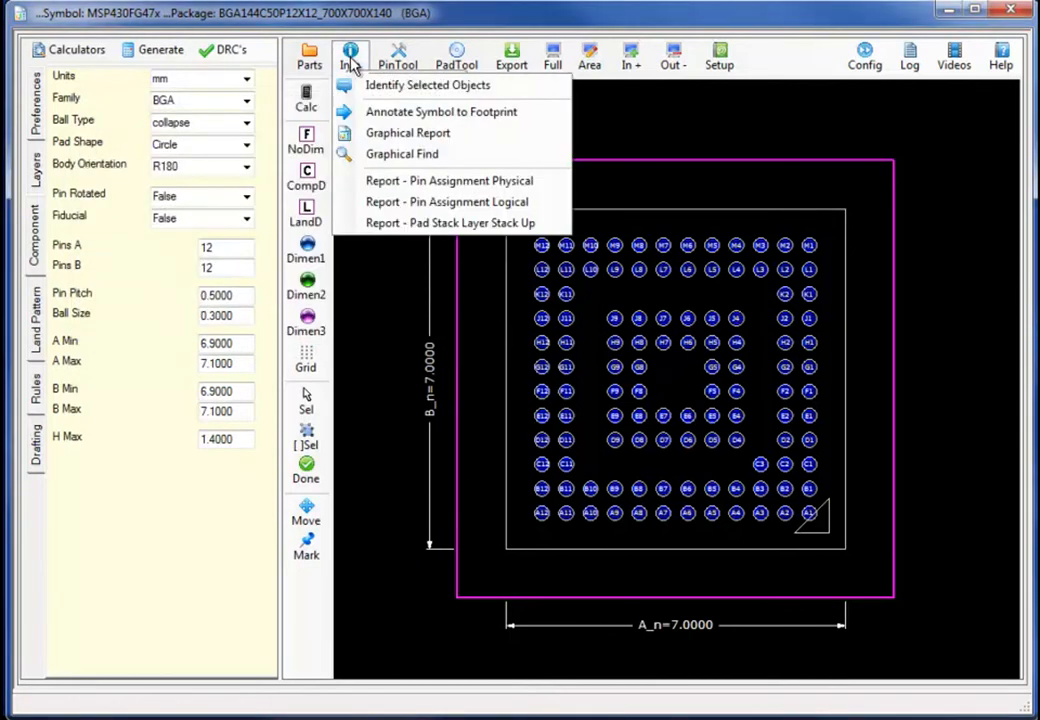
click(400, 133)
drag(395, 222, 117, 157)
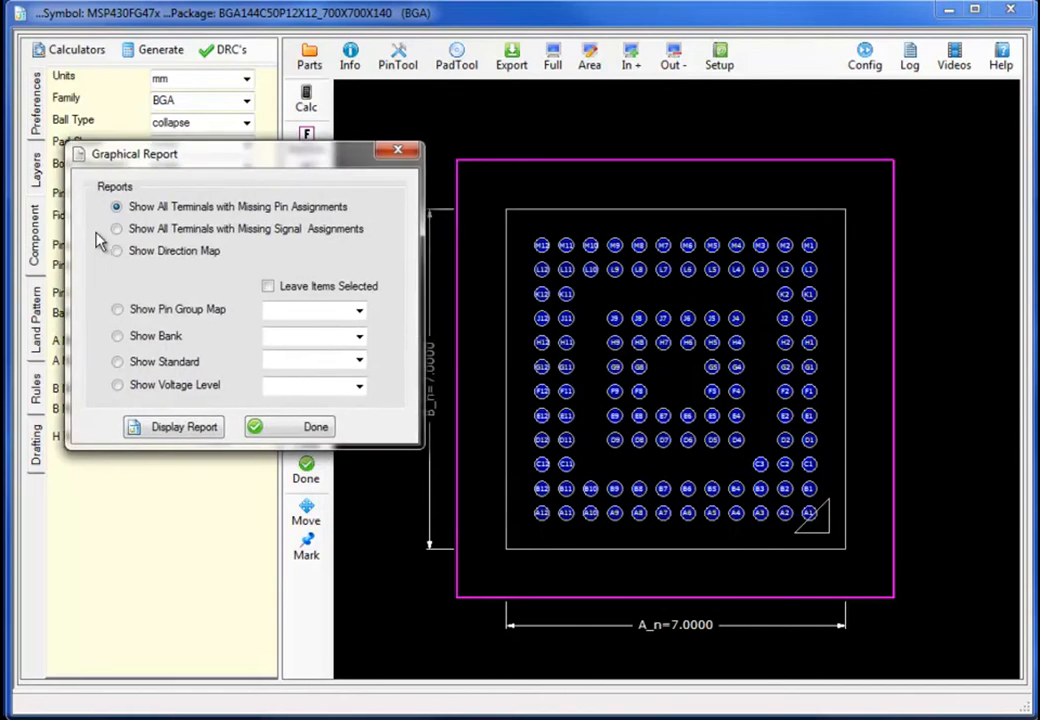
click(170, 426)
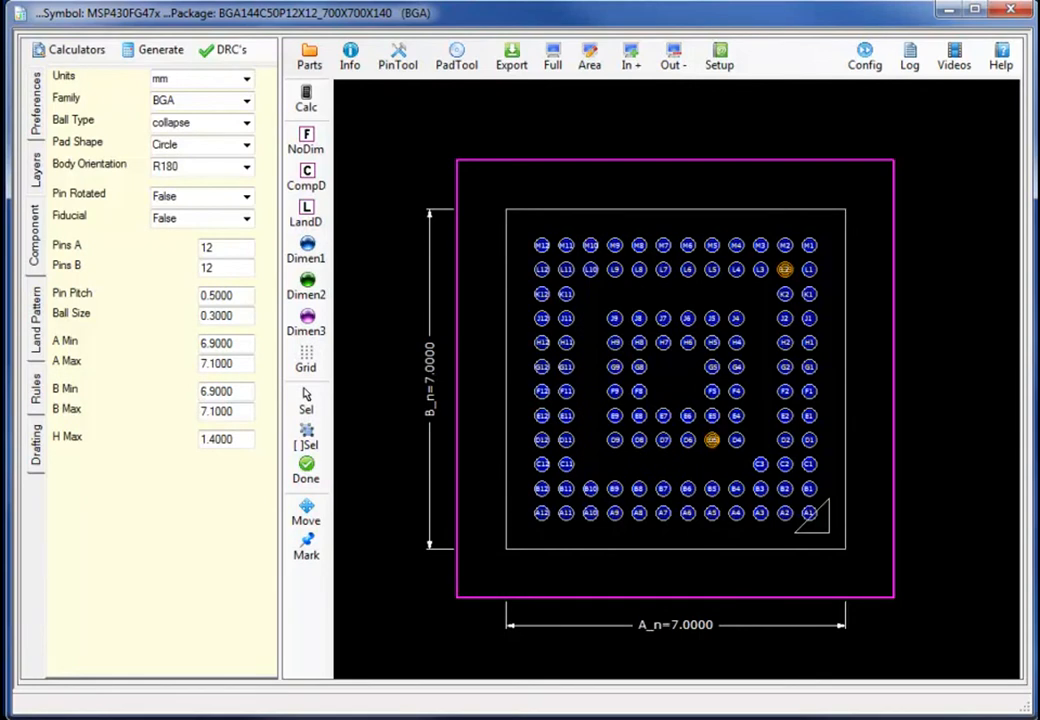
Step: Add pins L2 and D5 to the end of the main spreadsheet with name and direction Ground, and check the pin data
click(873, 65)
click(882, 128)
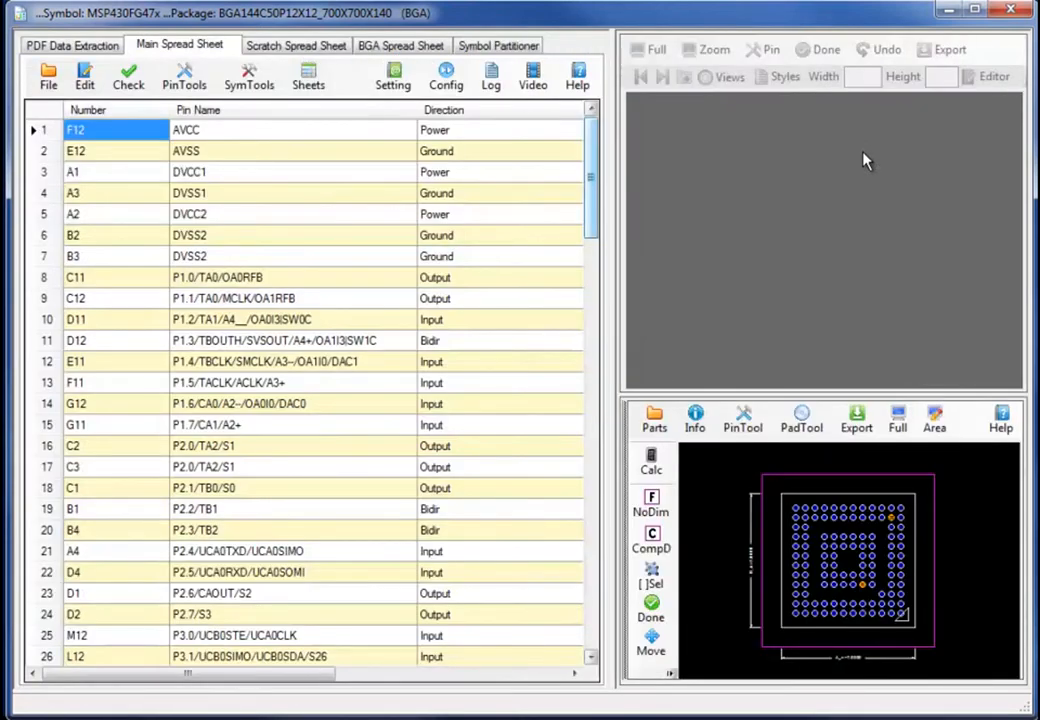
drag(590, 176, 583, 690)
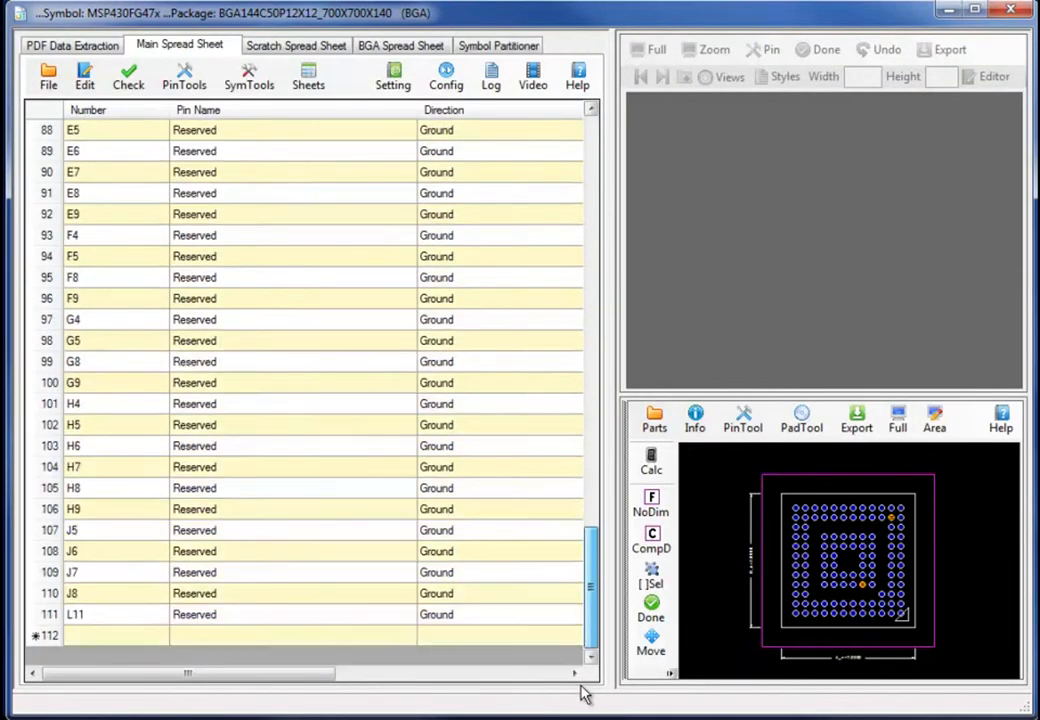
click(88, 636)
text(L2	Ground	Ground D5	Ground	Ground)
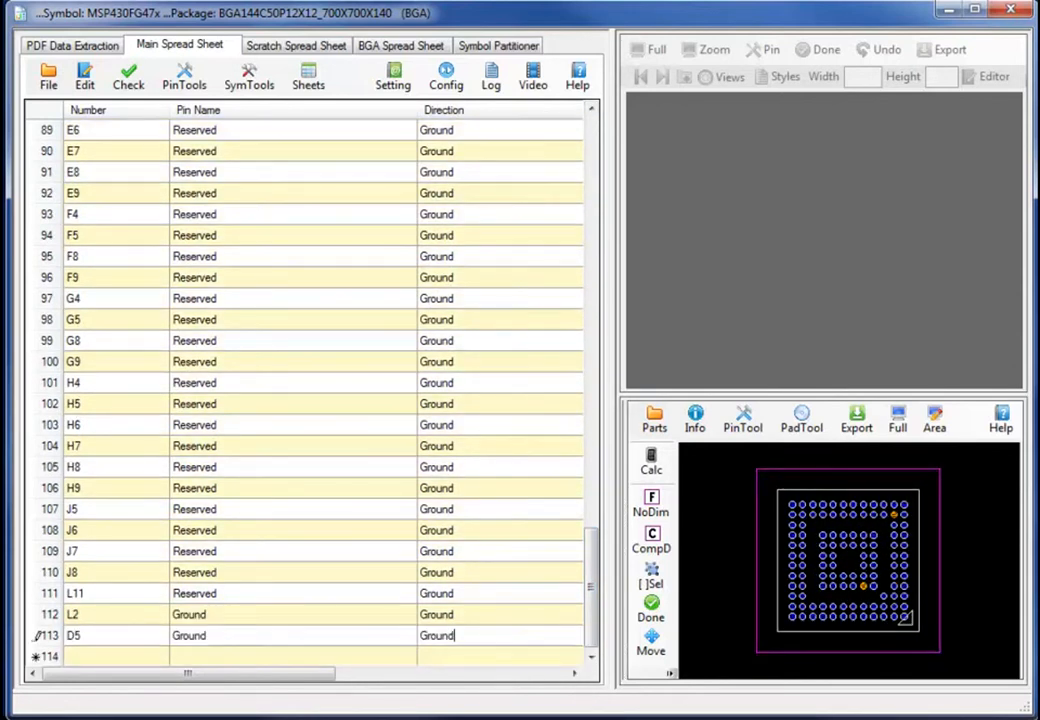
click(130, 76)
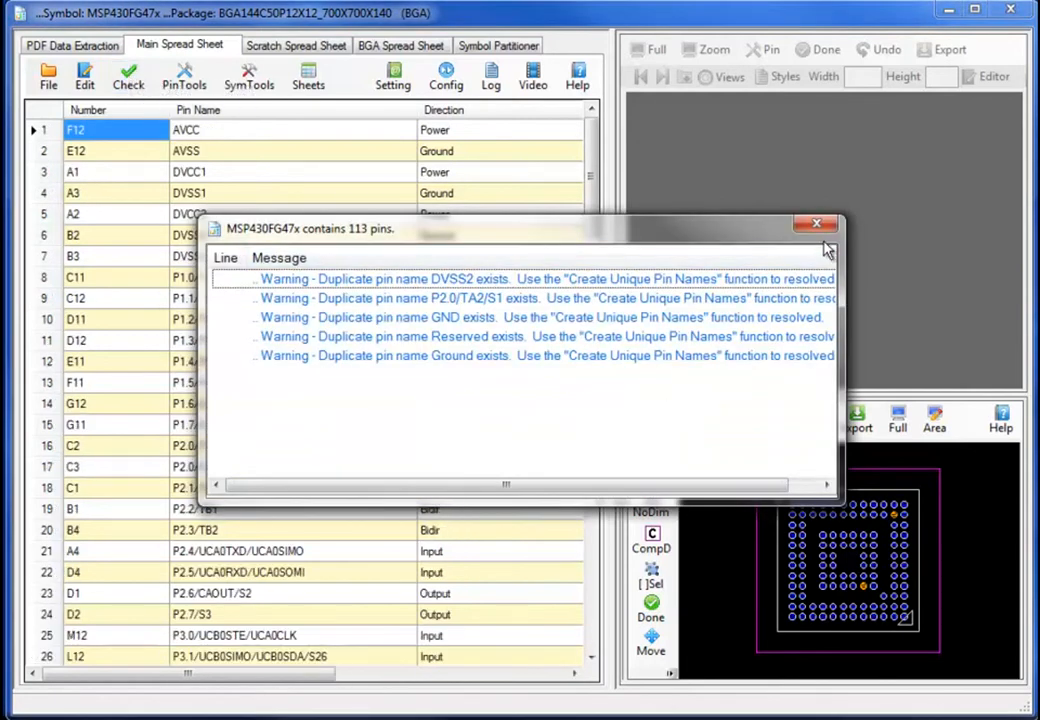
Step: Sort the pin list in the Symbol Partitioner by Pin Name and again by Pin Direction
click(817, 228)
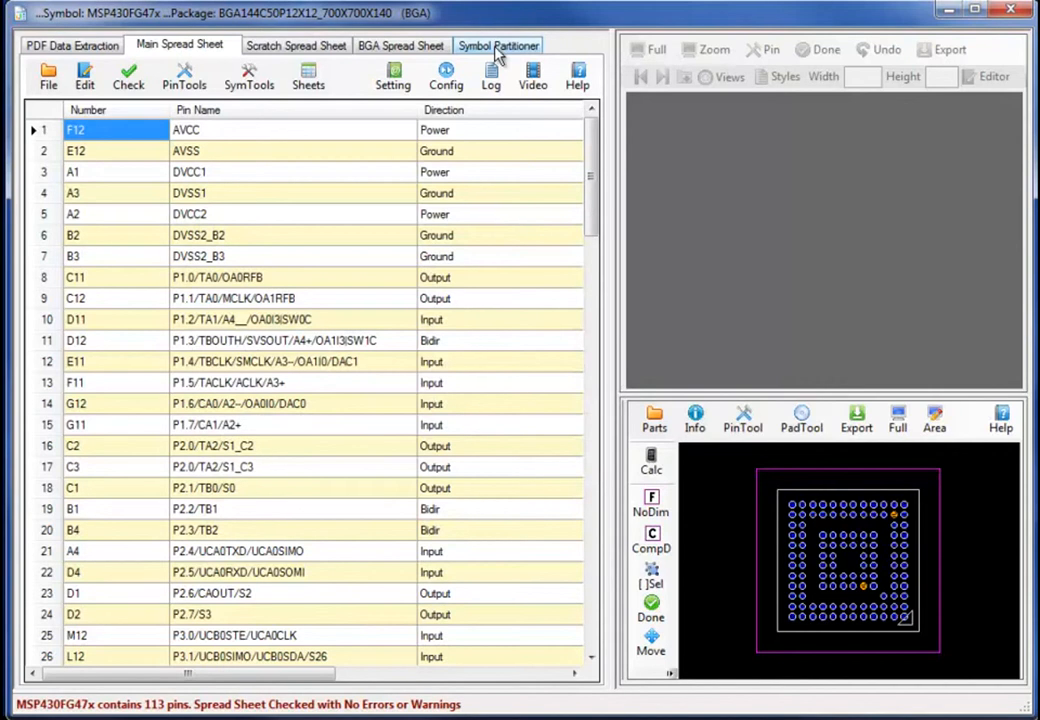
click(497, 50)
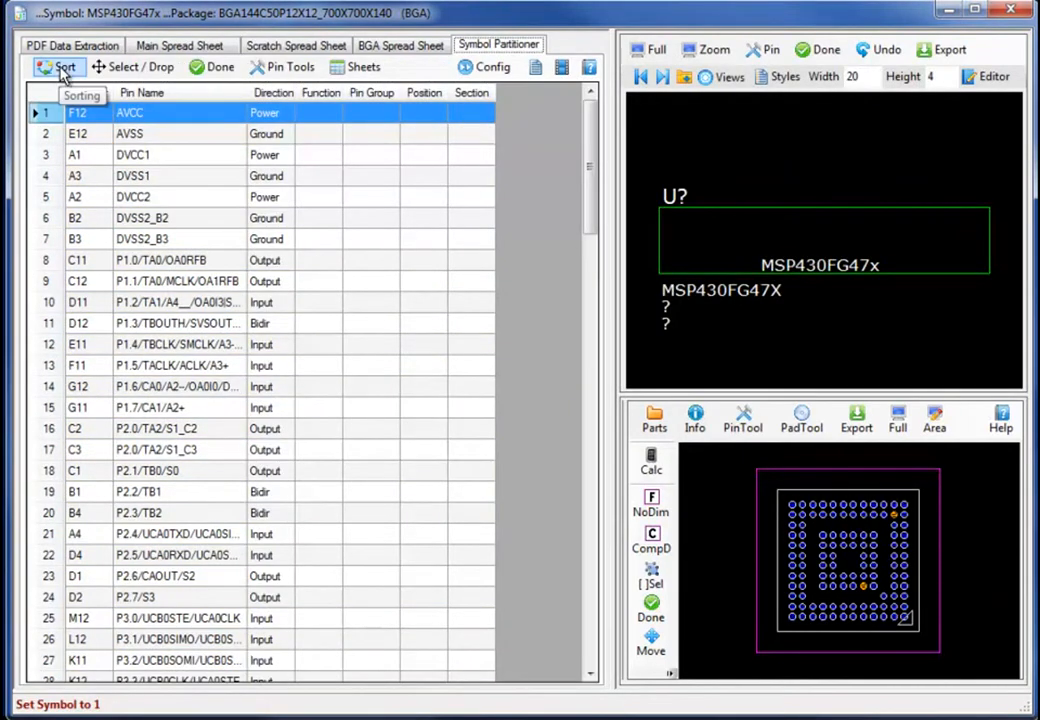
click(60, 70)
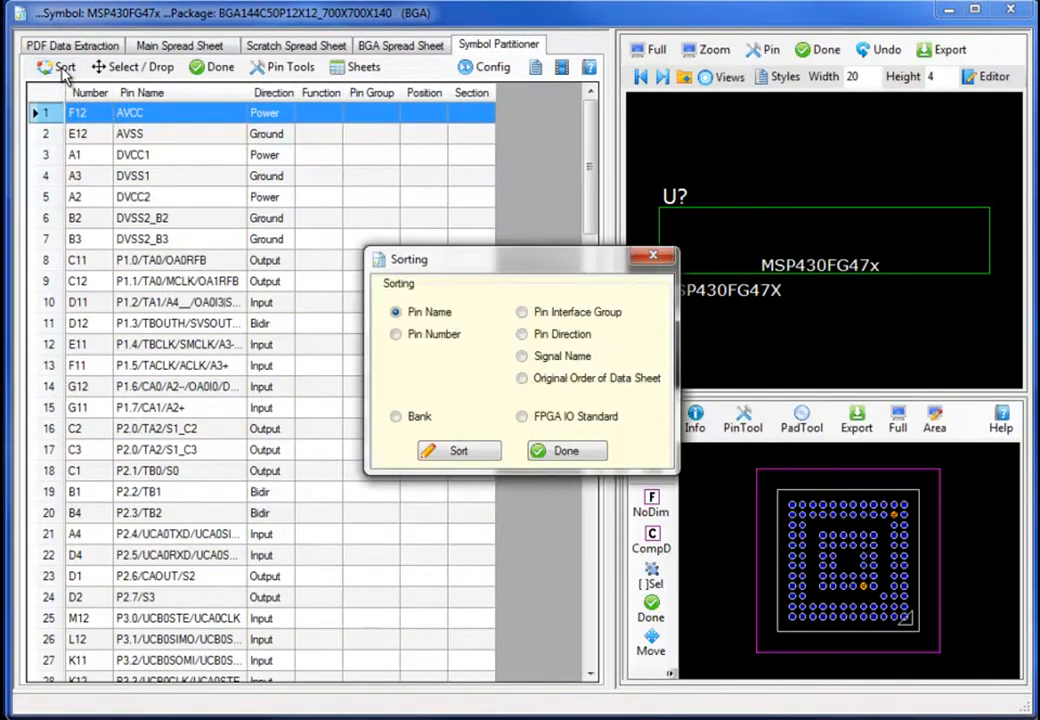
click(460, 455)
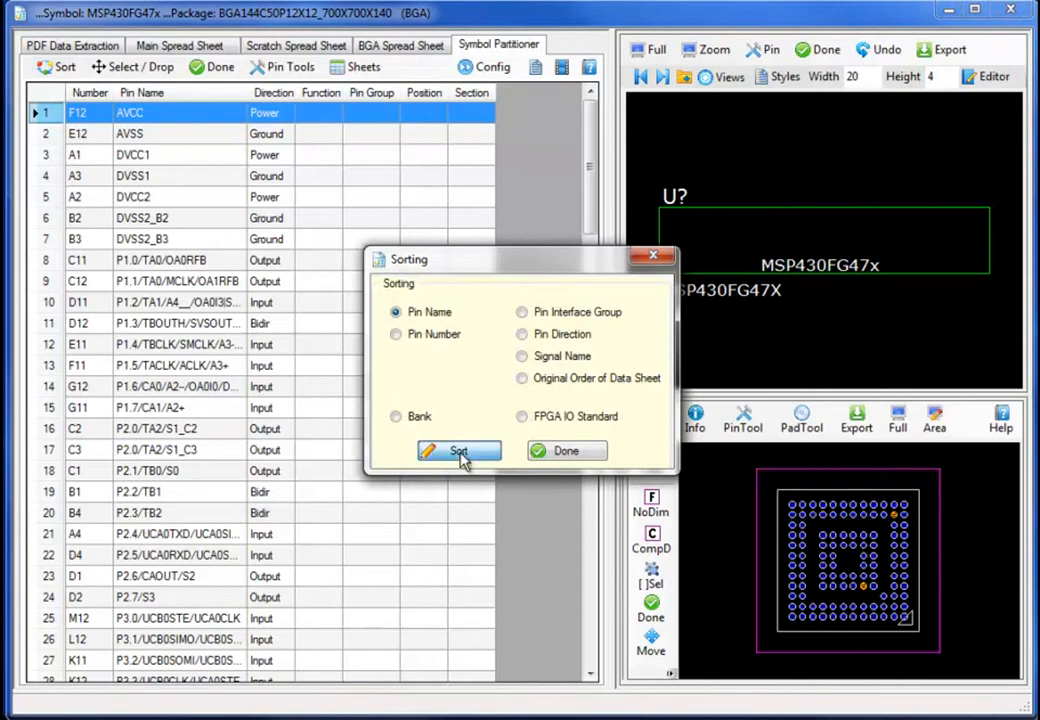
click(521, 336)
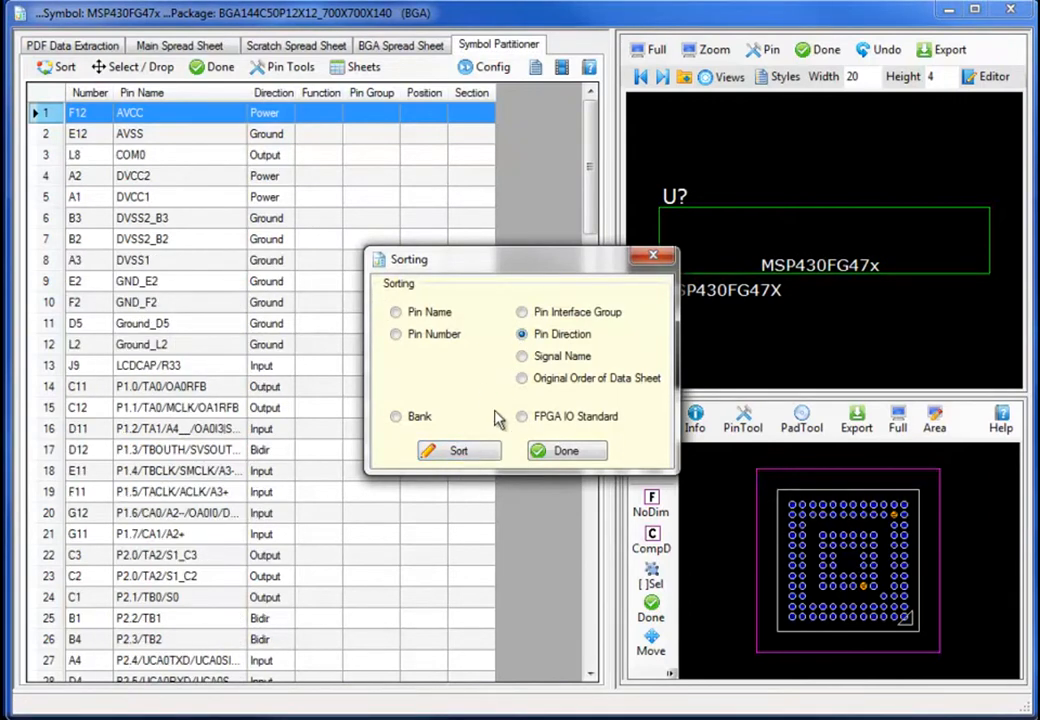
click(483, 455)
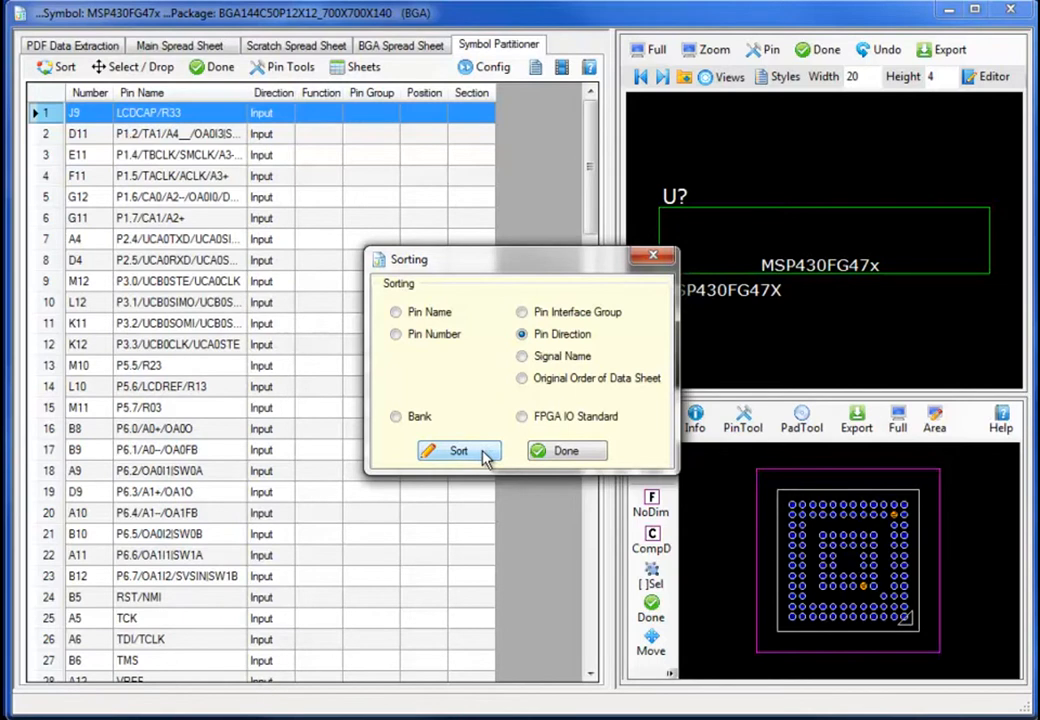
click(566, 451)
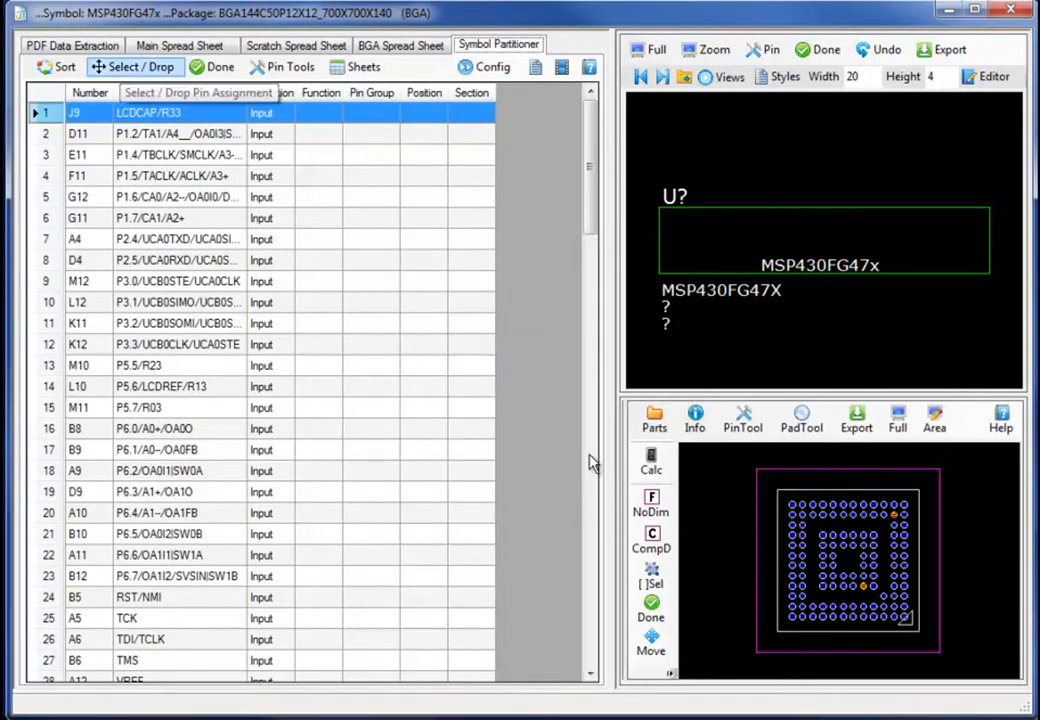
Step: Place input pin LCDCAP/R33 on the symbol's left edge, with the input pins P1.2 to P6.7 as a group below it
click(123, 68)
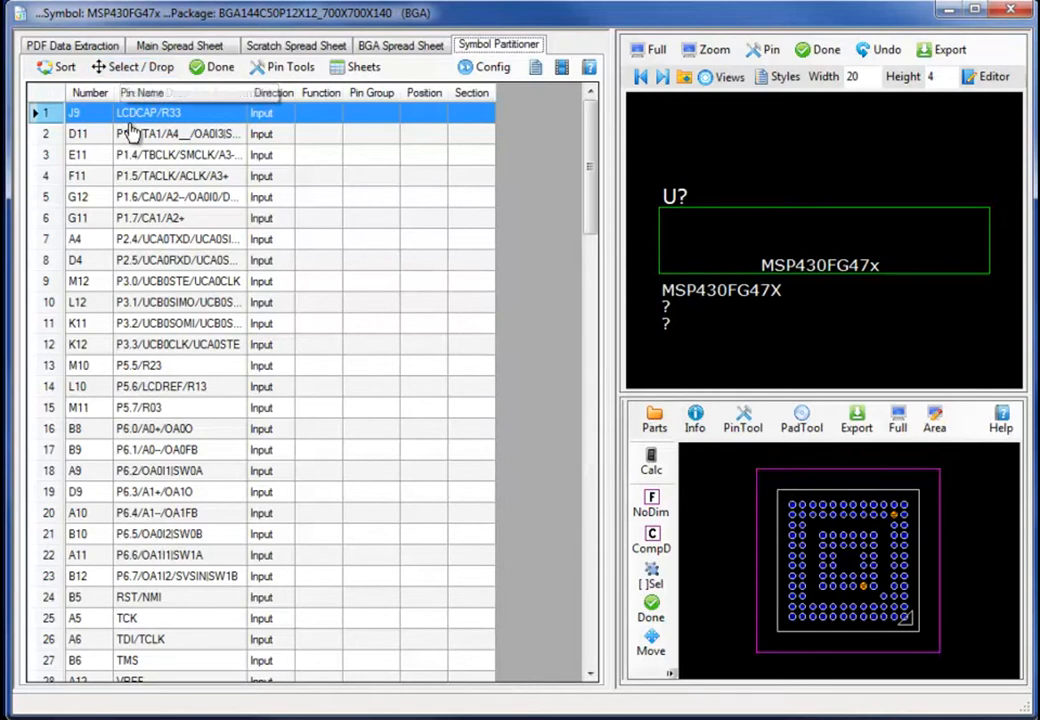
click(657, 237)
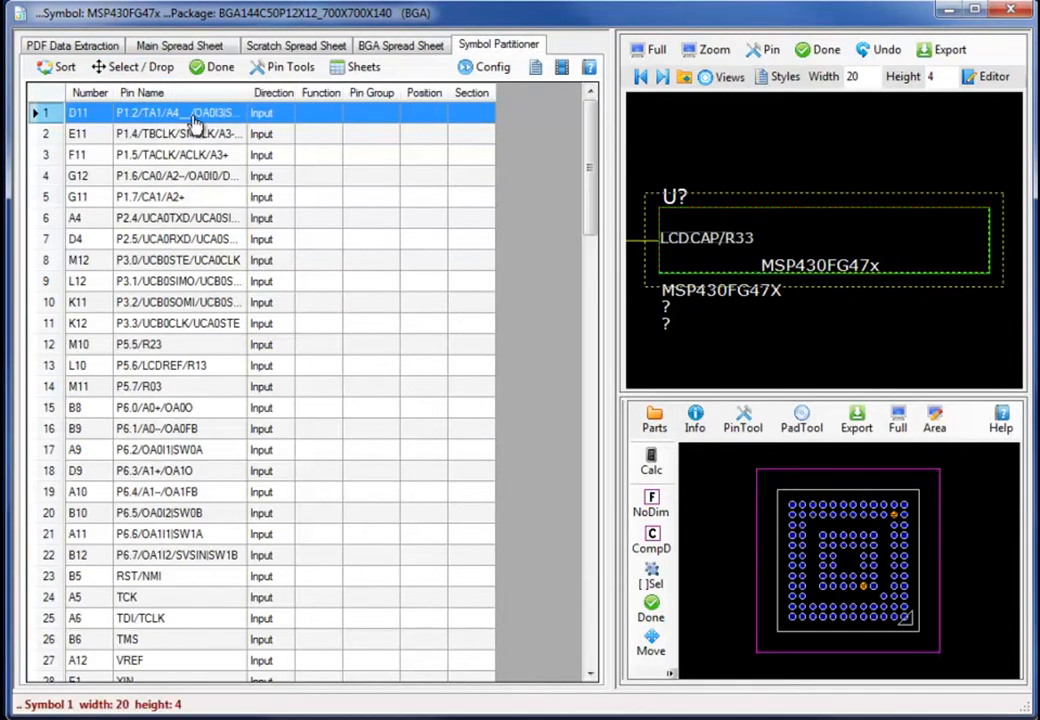
drag(160, 112, 208, 561)
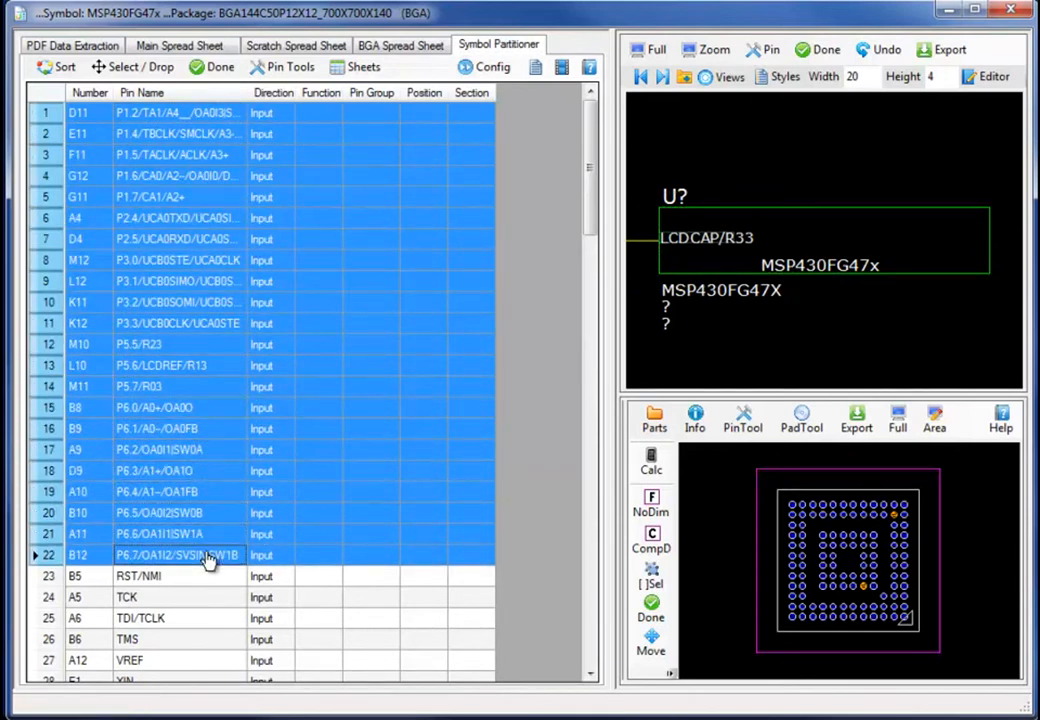
click(656, 268)
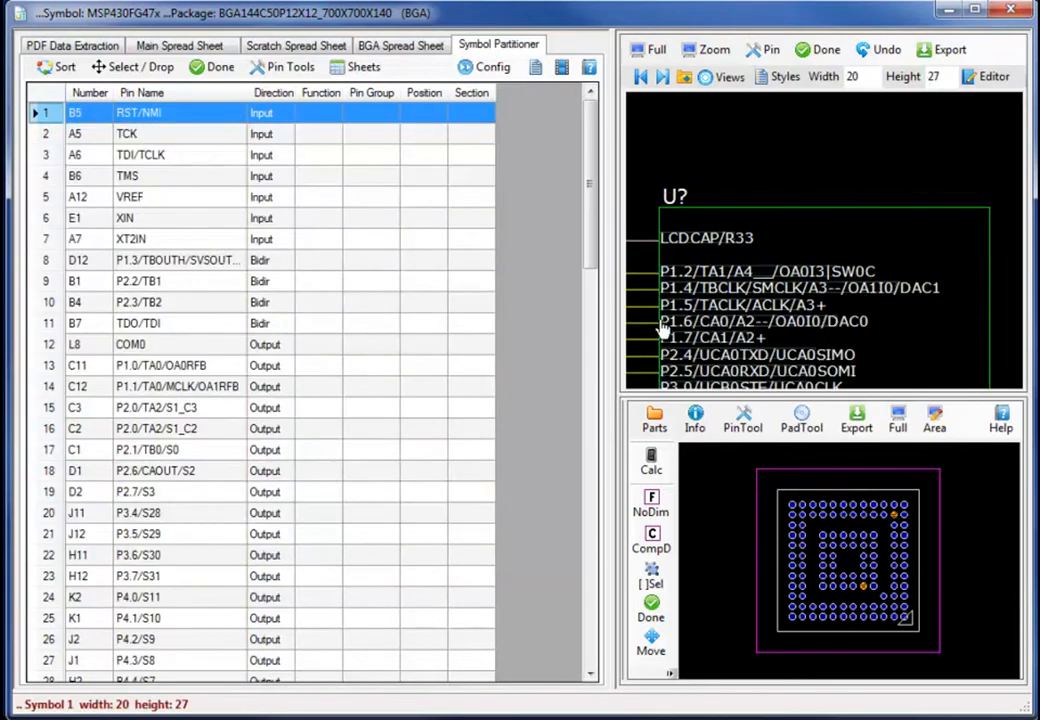
click(651, 50)
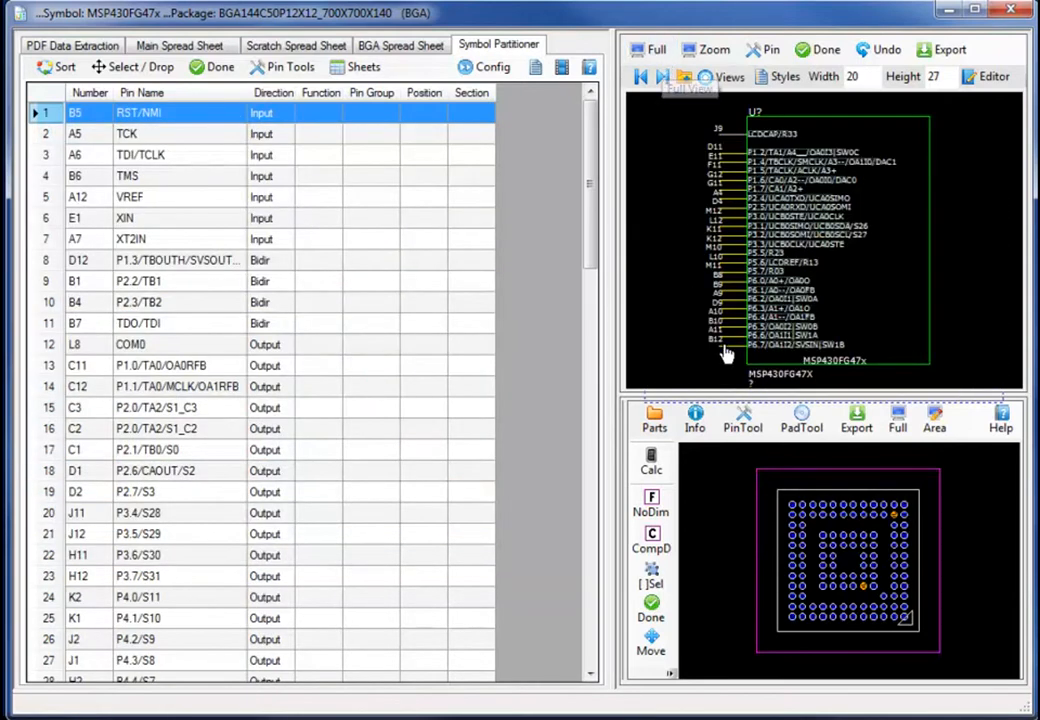
drag(744, 396, 744, 593)
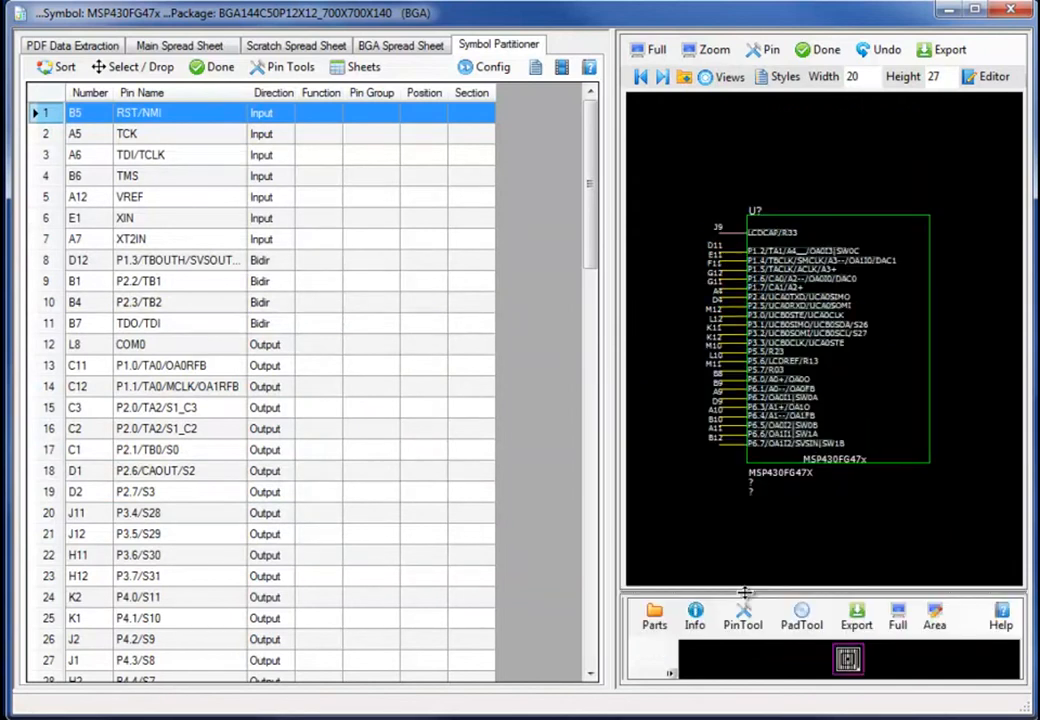
Step: Place input pins RST/NMI to XT2IN on the left edge above LCDCAP/R33, and set the symbol width to 36
drag(200, 113, 200, 240)
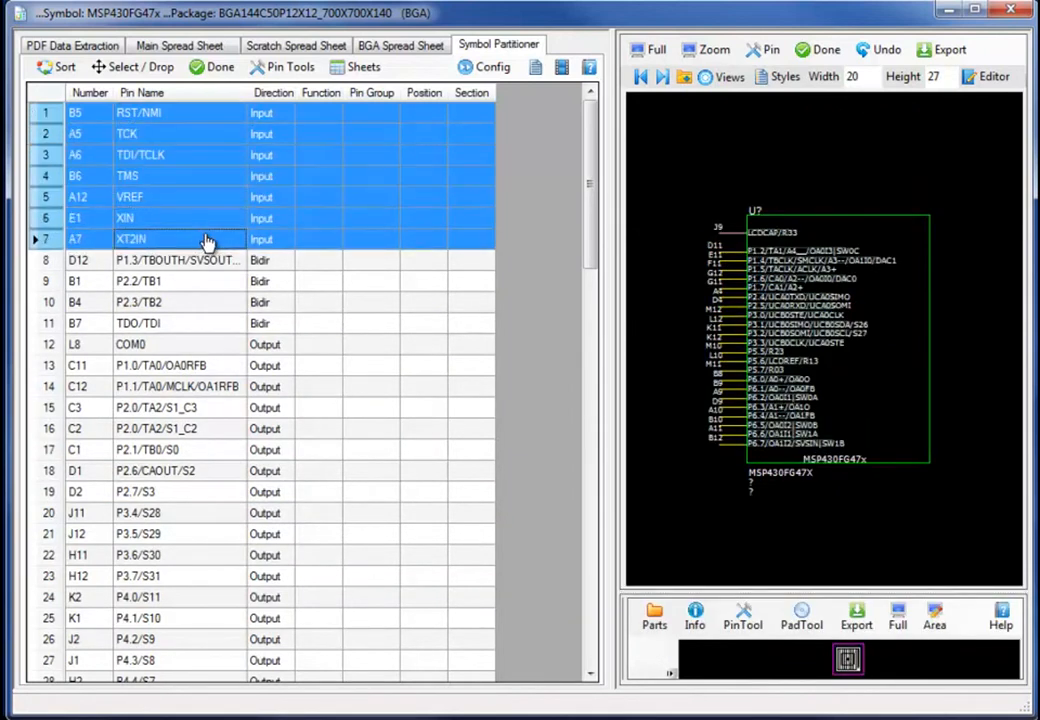
click(737, 256)
right_click(760, 229)
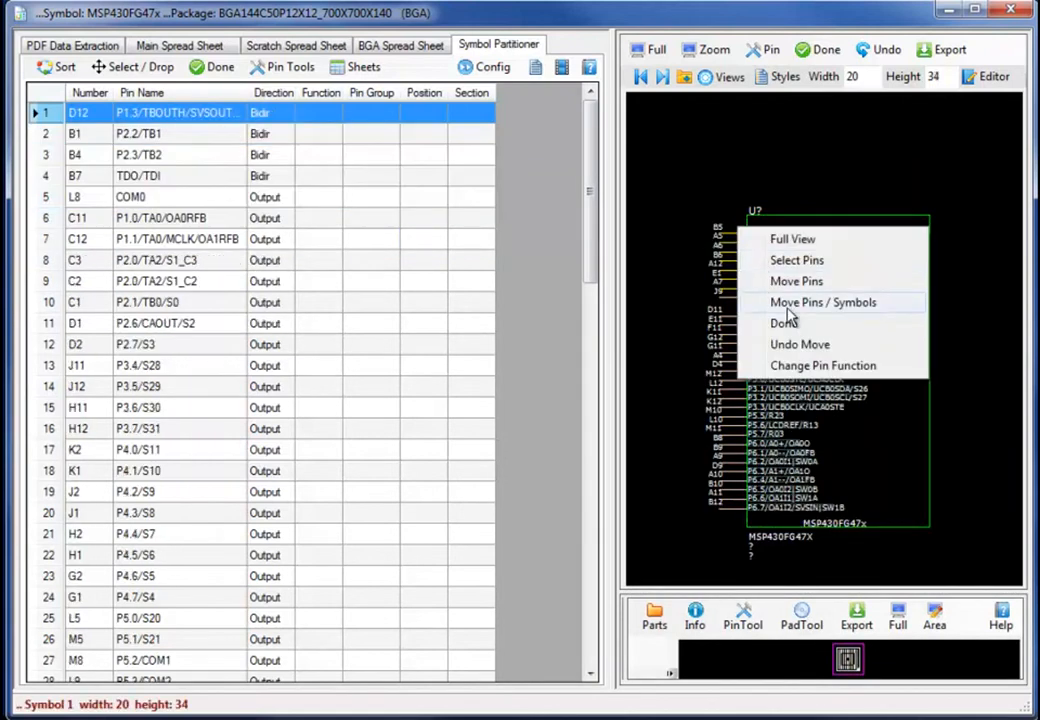
click(800, 241)
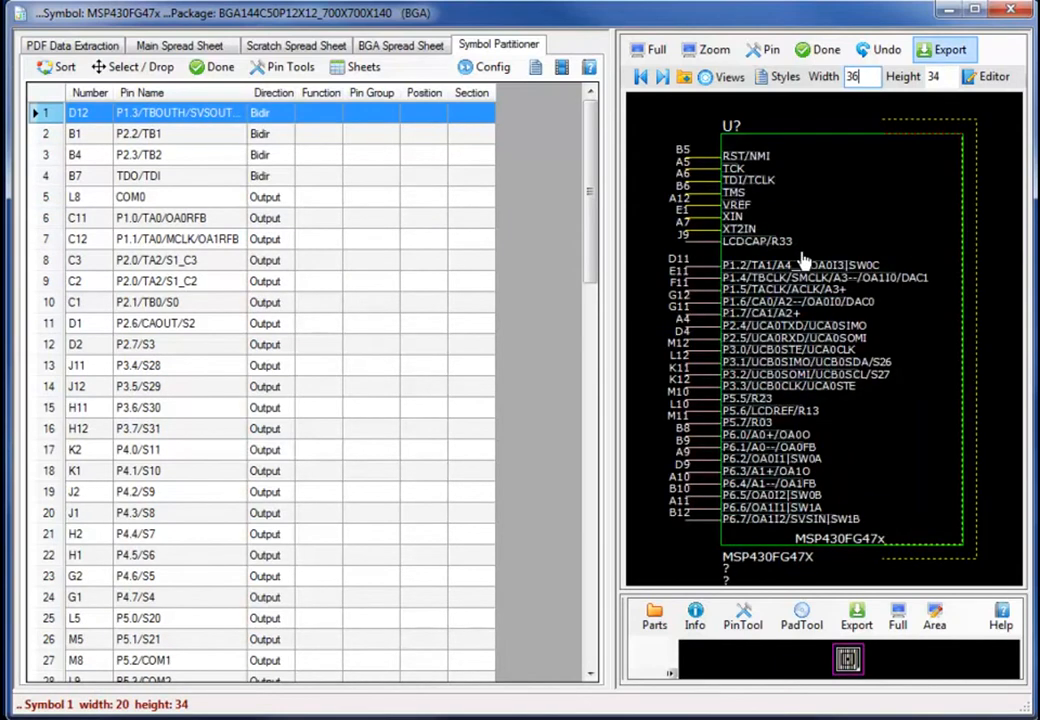
key(Return)
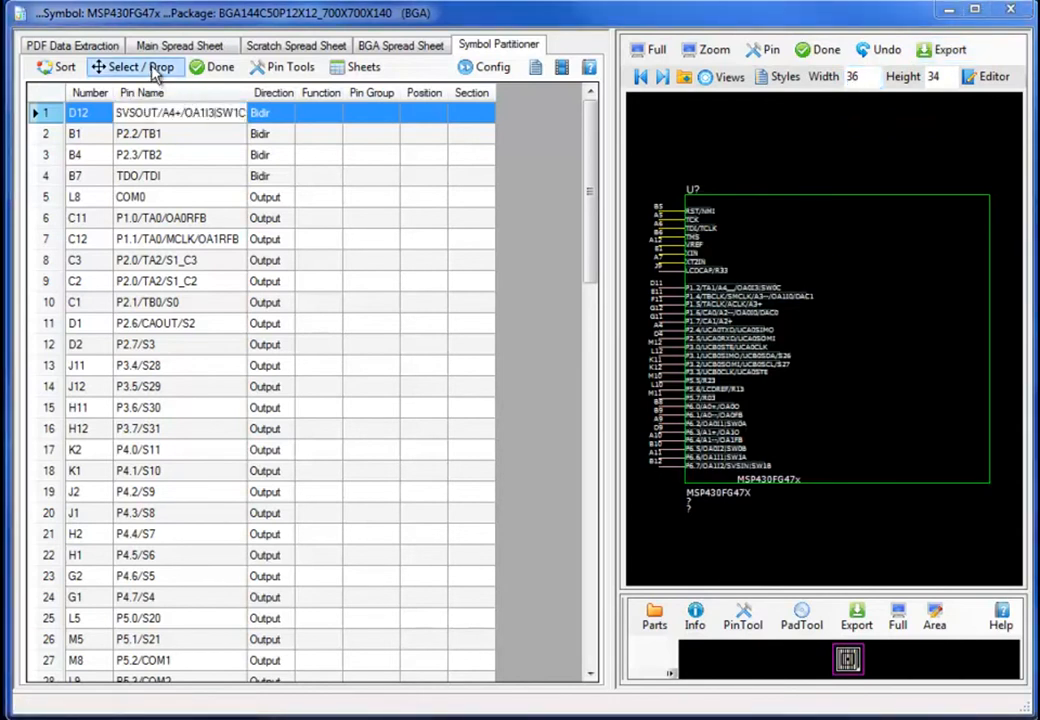
Step: Place the four Bidir pins, P1.3, P2.2/TB1, P2.3/TB2 and TDO/TDI, on the symbol's left edge below the P6.7 pin
click(153, 70)
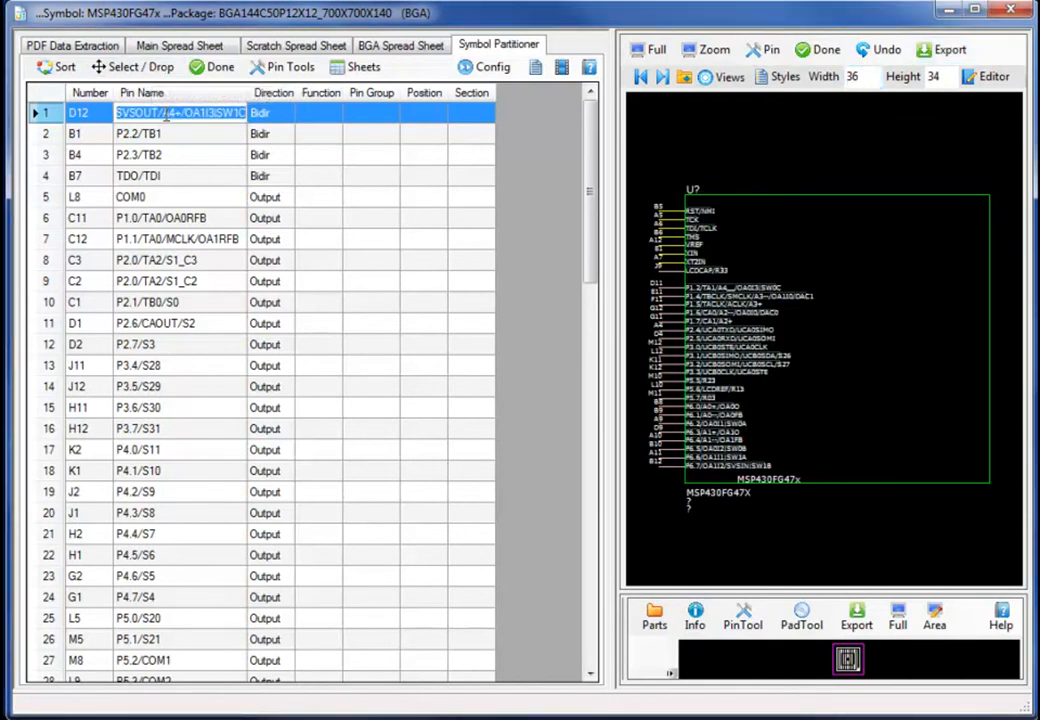
drag(260, 116, 279, 186)
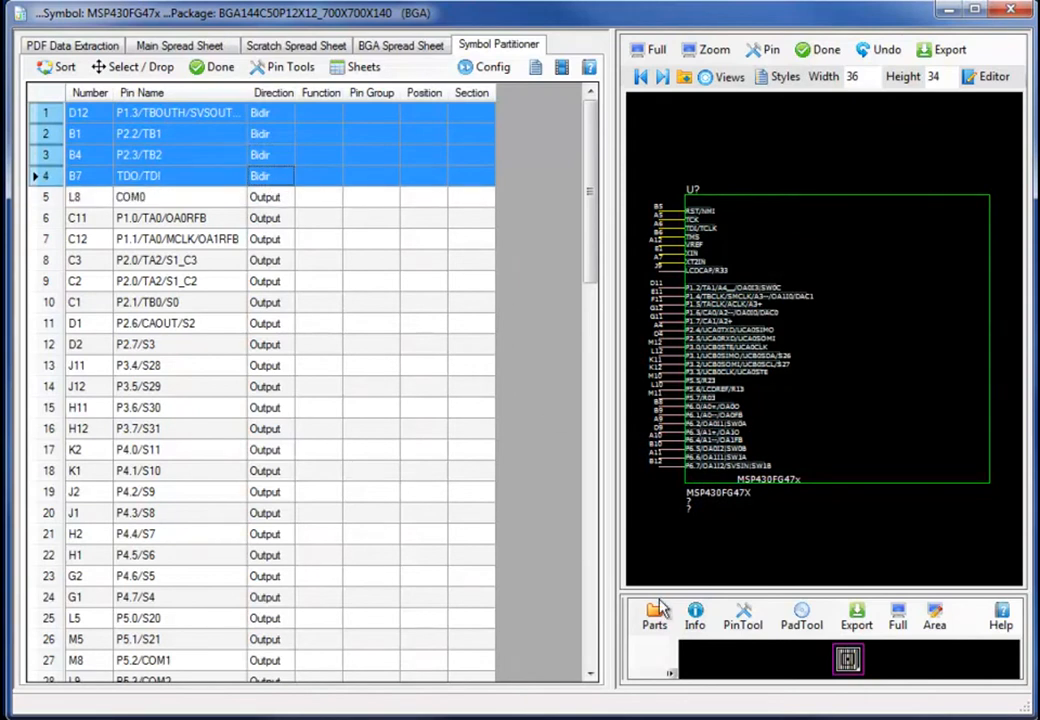
click(682, 488)
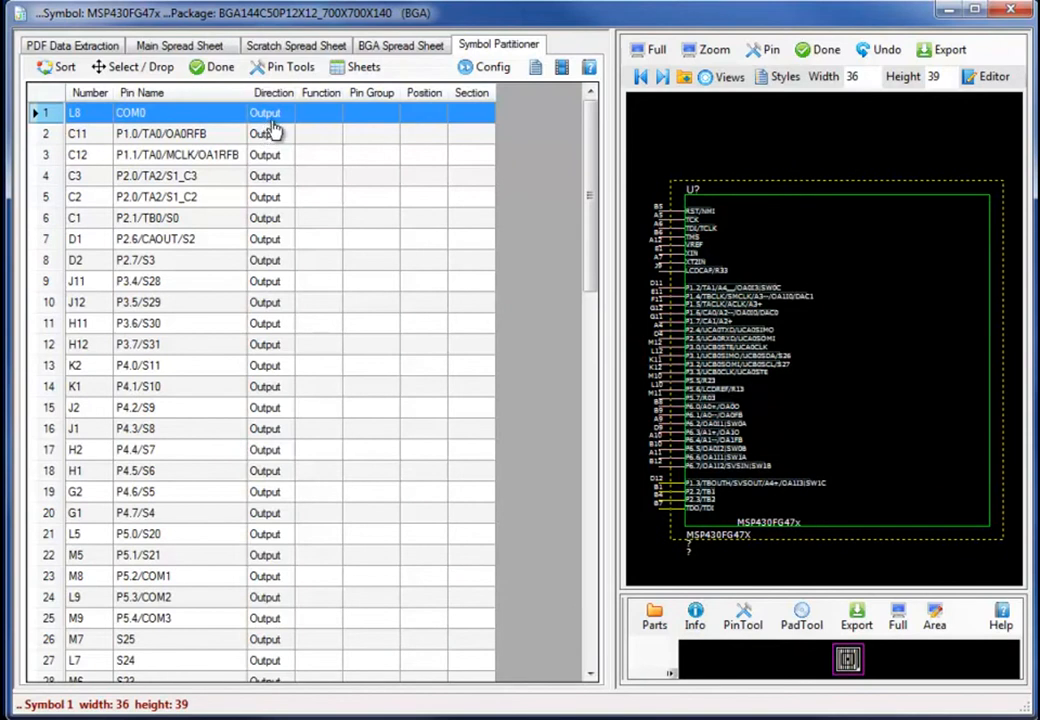
Step: Place COM0 near the top of the symbol's right edge and output pins P1.0 to P5.4/COM3 as a group below it
click(1000, 215)
drag(225, 118, 255, 606)
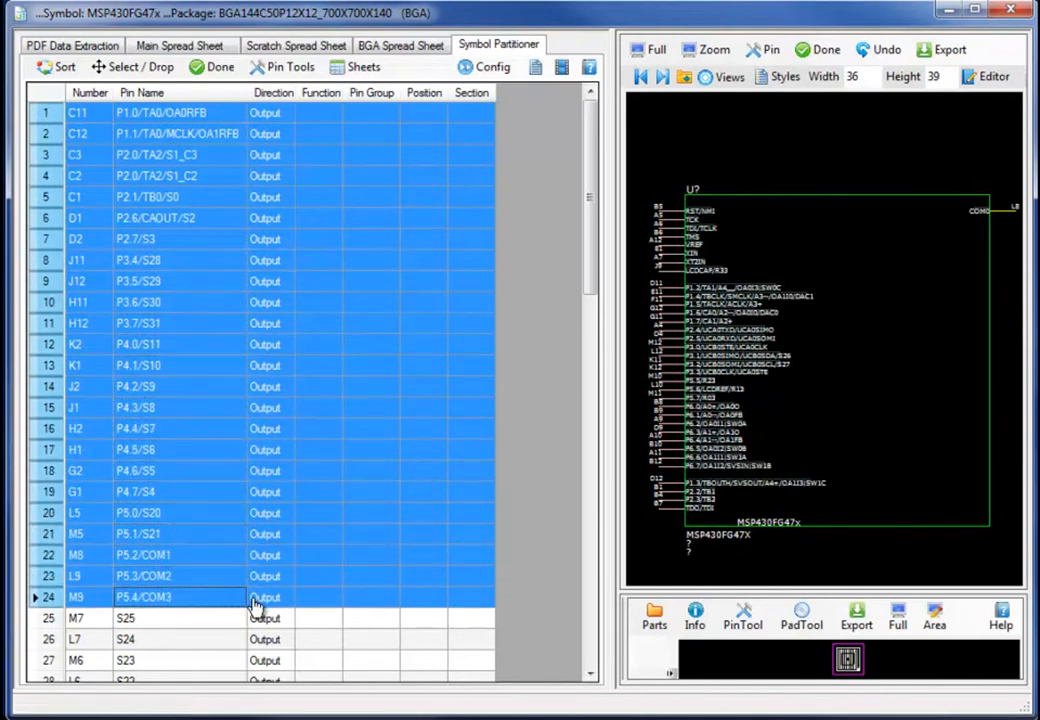
click(1001, 290)
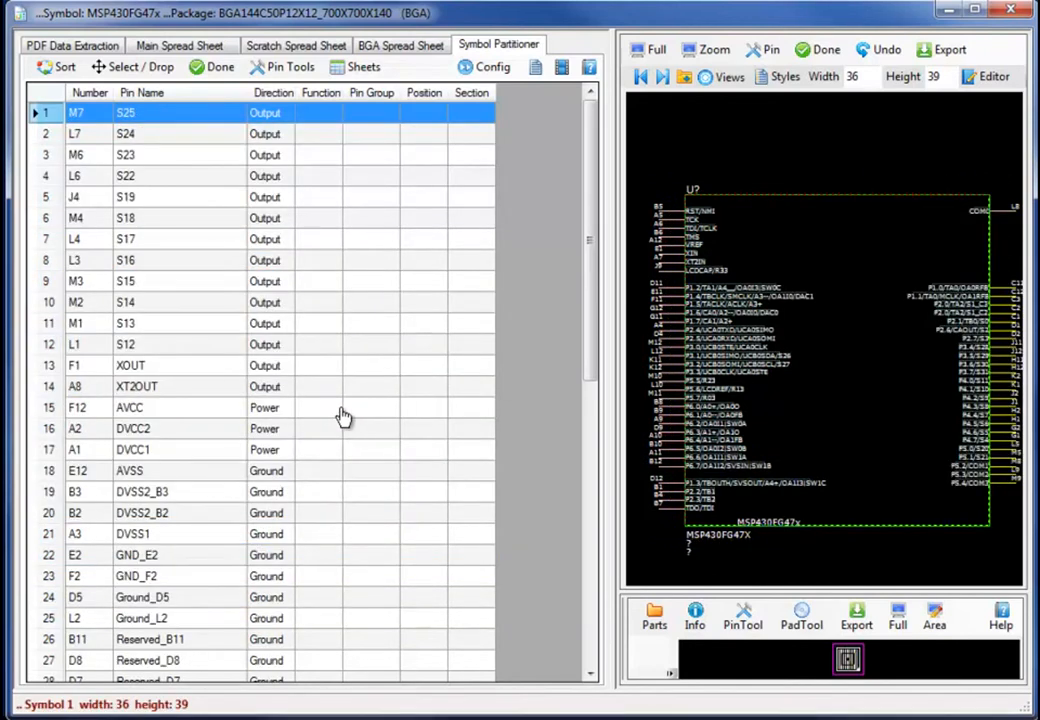
Step: Reverse the order of output pins S25 to S12 in the pin list with Swap Selected
click(198, 118)
drag(200, 137, 197, 352)
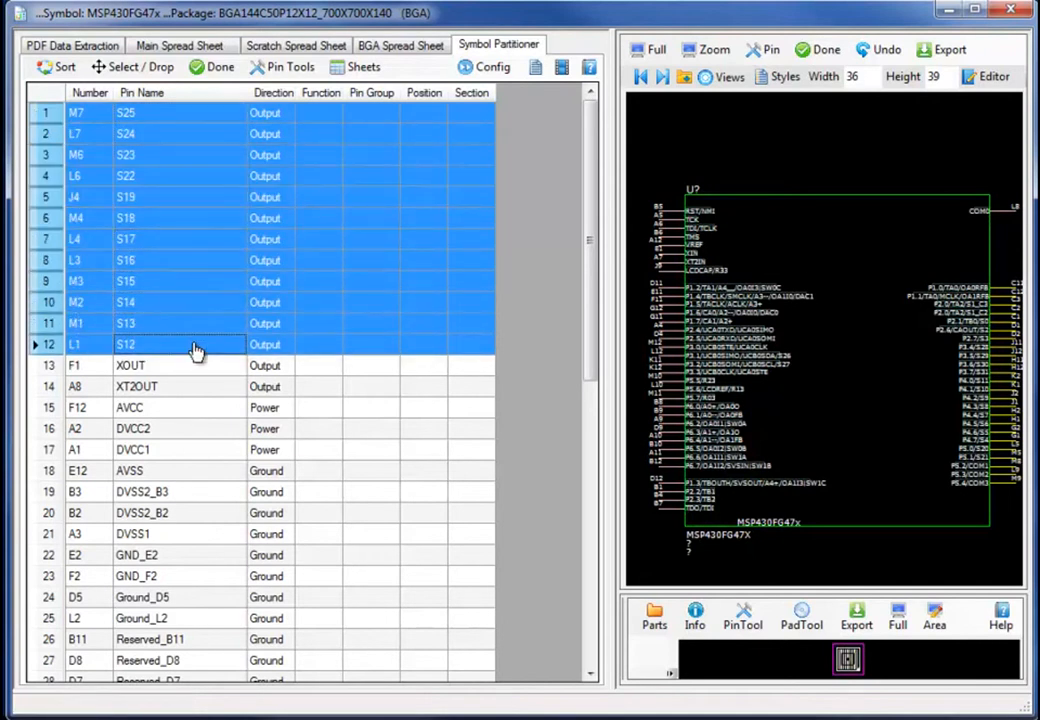
right_click(198, 349)
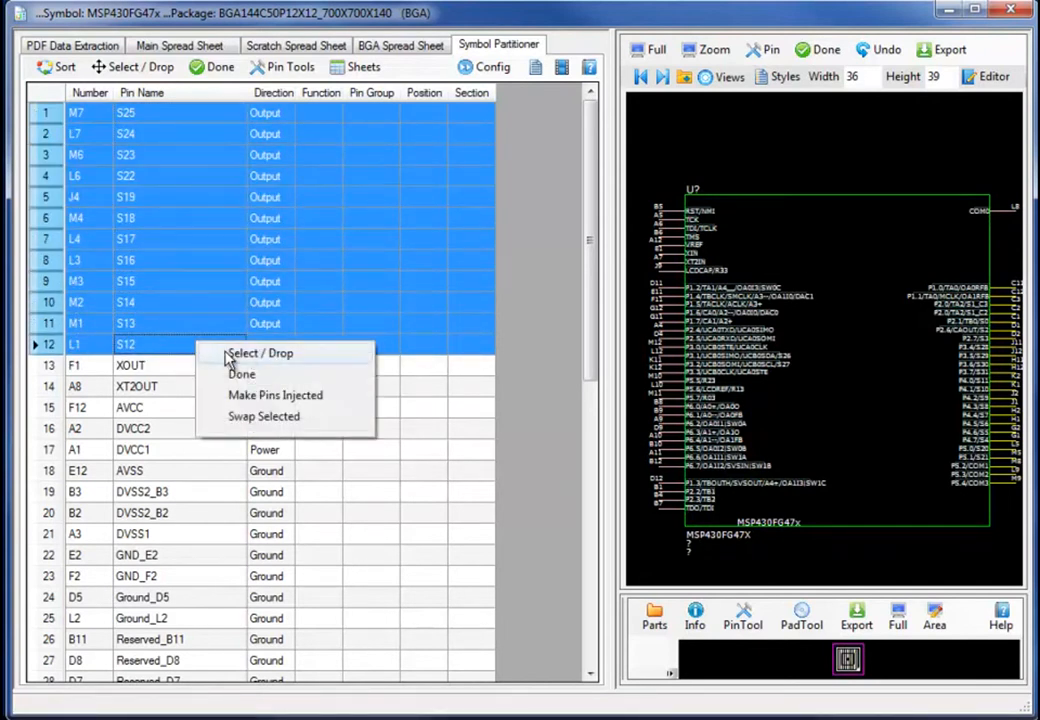
click(247, 418)
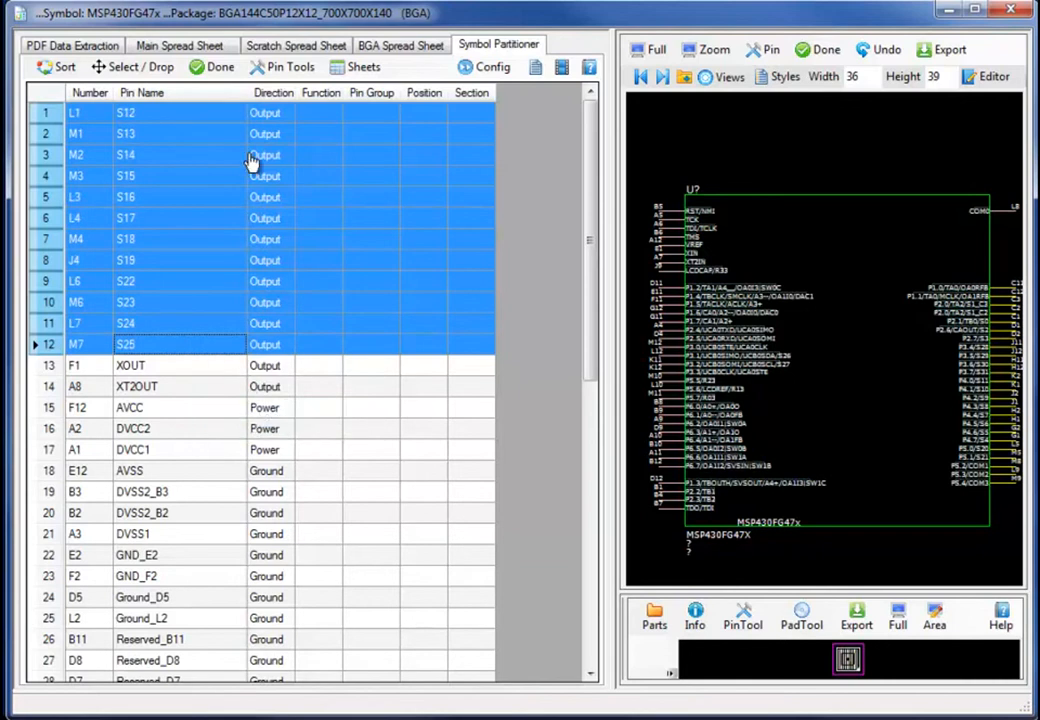
Step: Place pins S12 to S25 on the right edge below P5.4/COM3, and XOUT and XT2OUT just below COM0
click(158, 70)
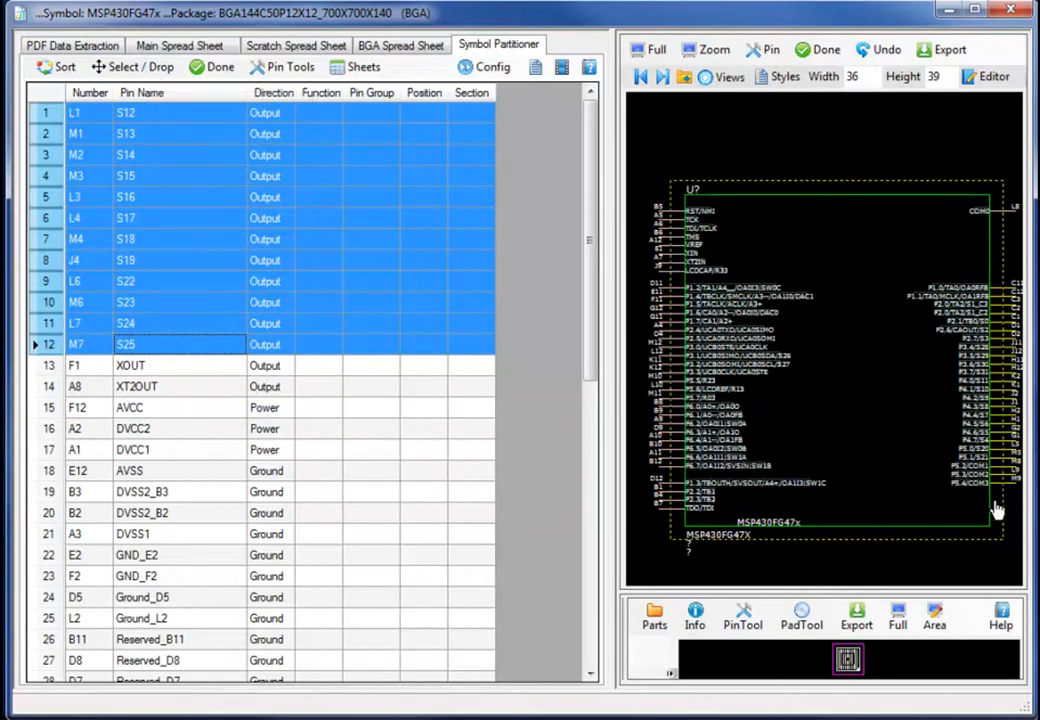
click(997, 510)
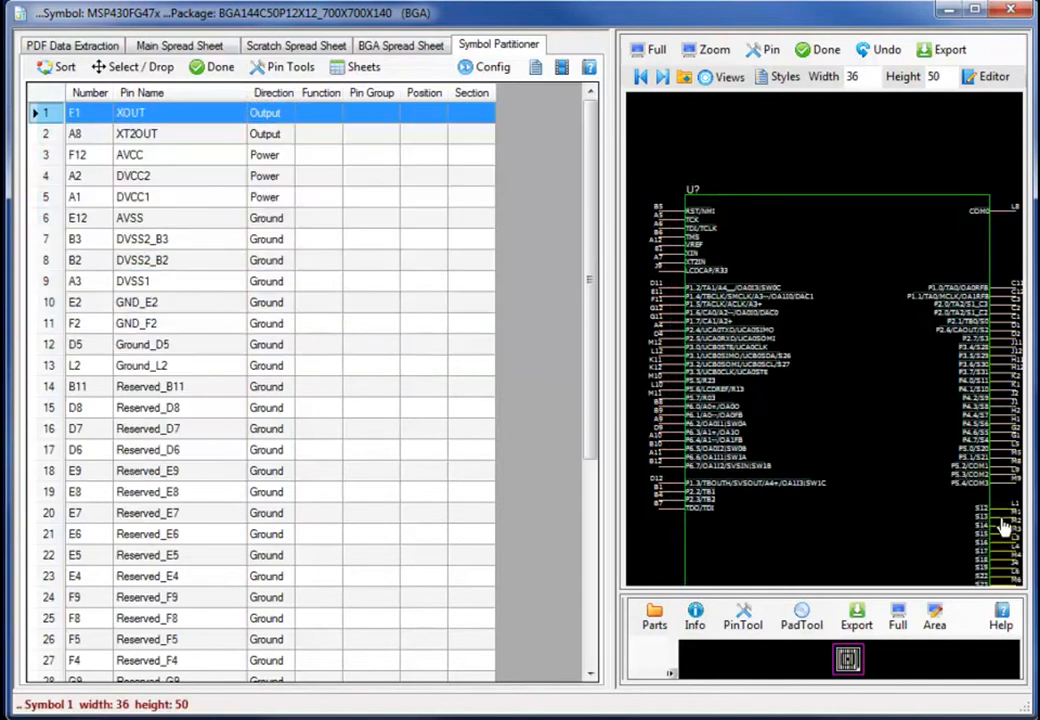
click(645, 49)
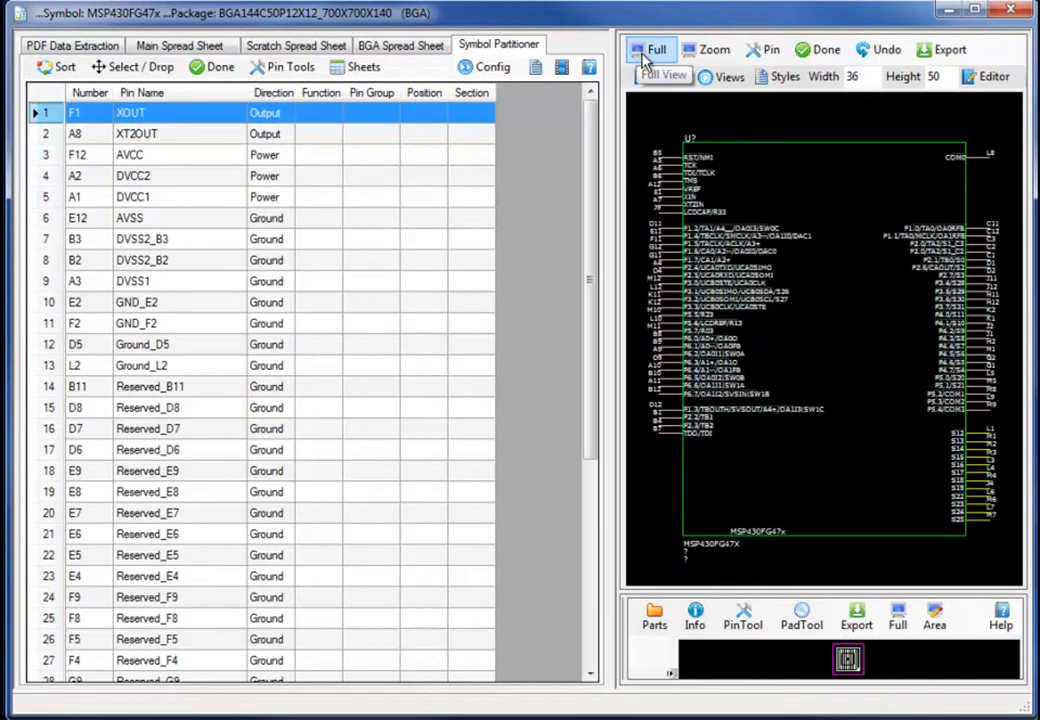
shift+click(228, 135)
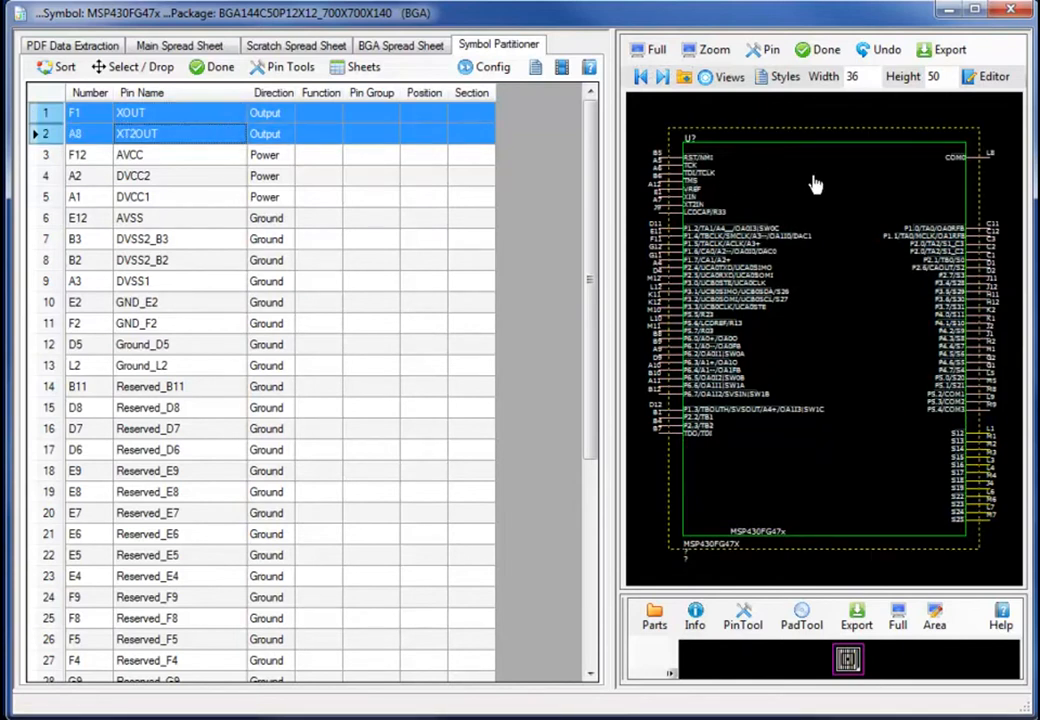
click(965, 175)
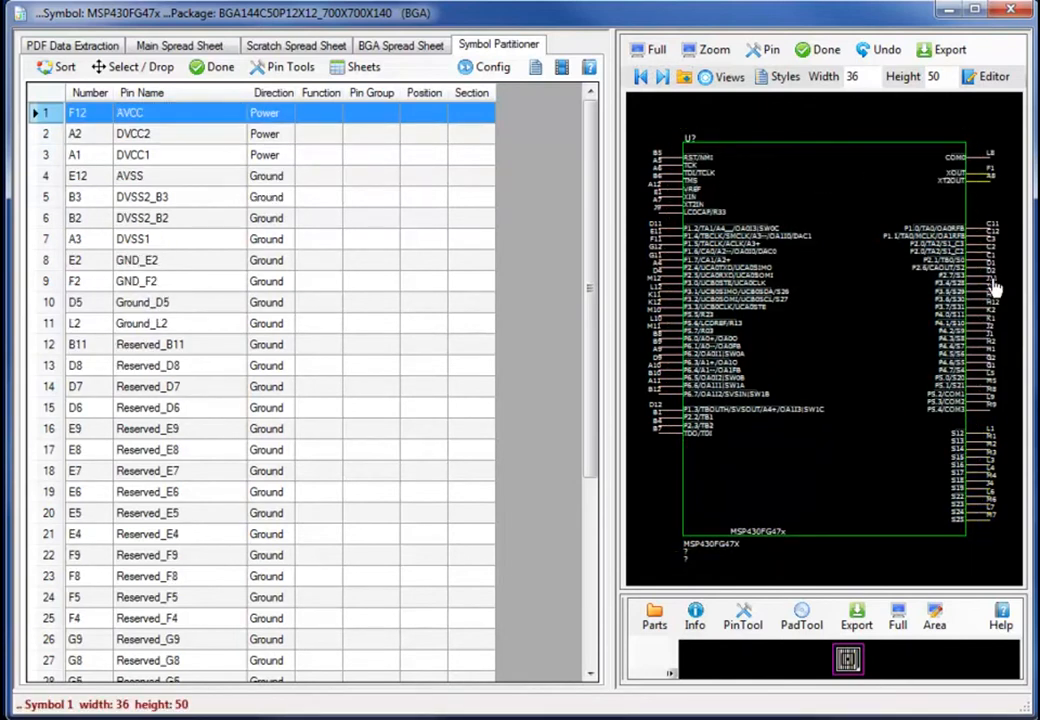
Step: Create a second symbol and place power pins AVCC, DVCC2 and DVCC1 and ground pins AVSS to Ground_L2 on its left edge
click(660, 80)
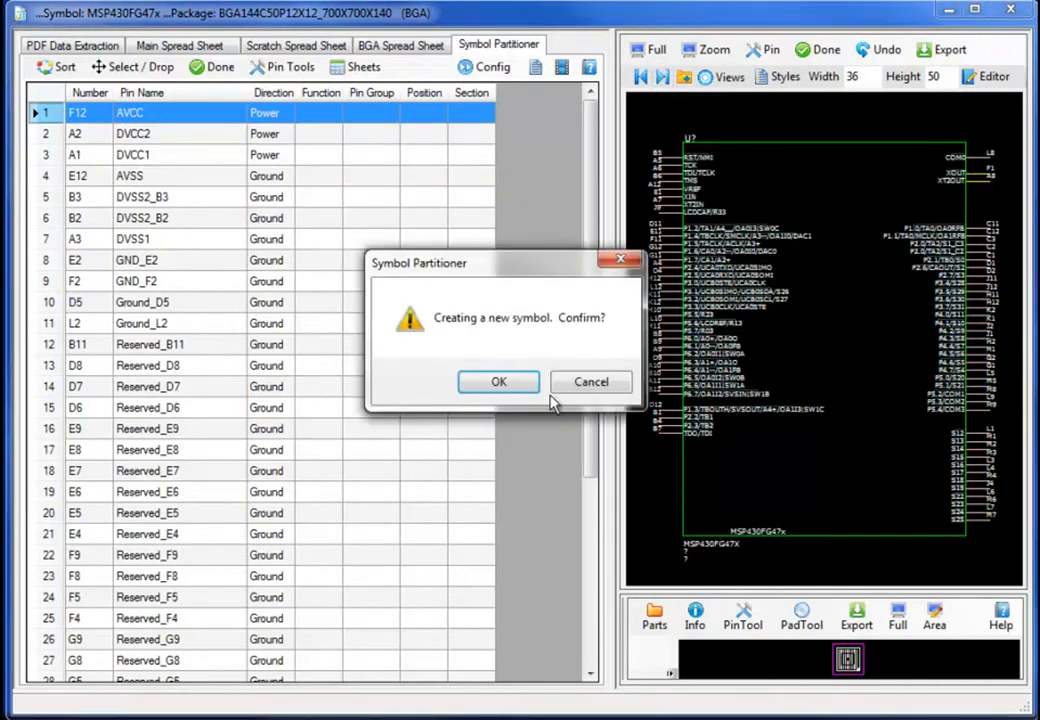
click(500, 383)
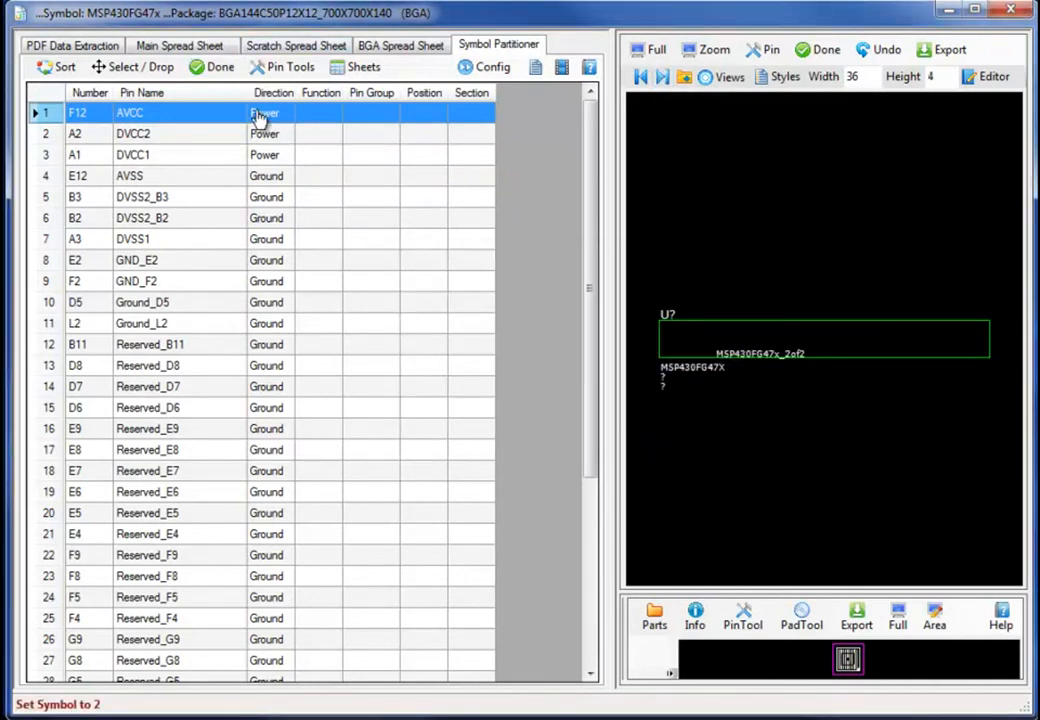
drag(227, 119, 232, 160)
click(655, 345)
drag(190, 124, 213, 260)
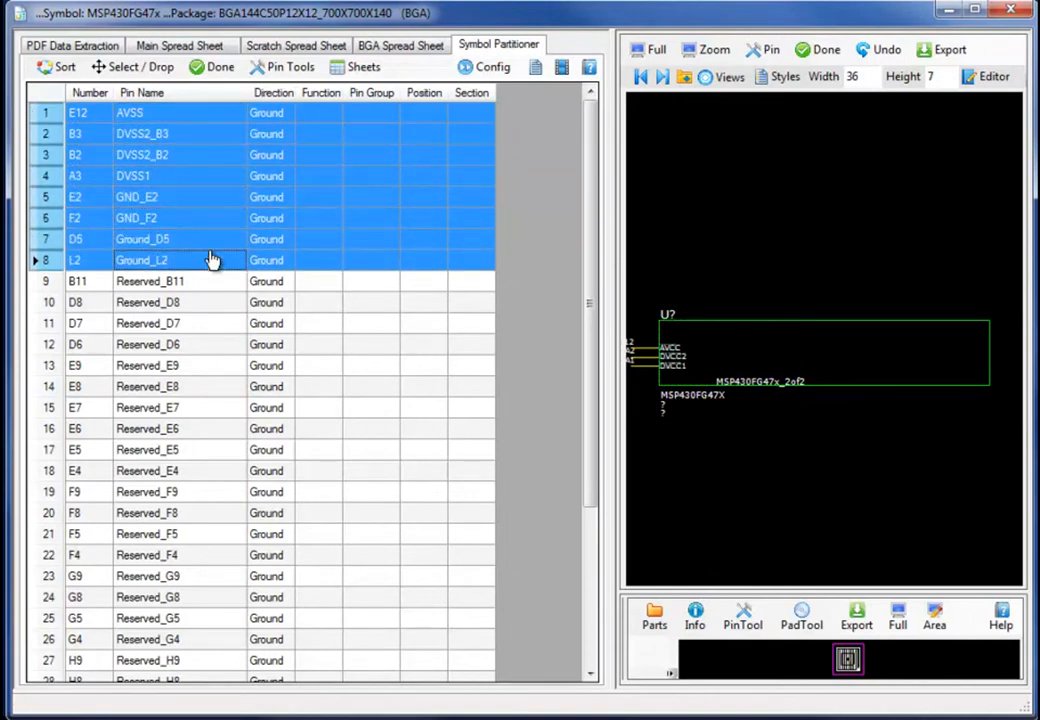
click(652, 385)
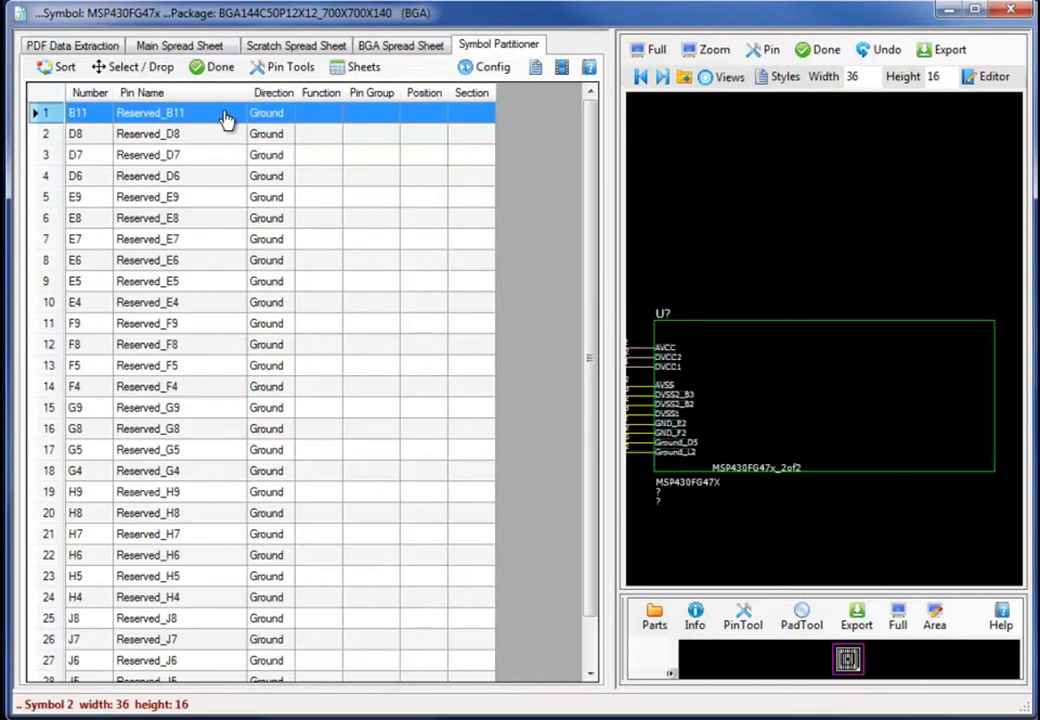
Step: Place the reserved ground pins Reserved_B11 to Reserved_L11 along the right edge of the second symbol
drag(230, 118, 255, 655)
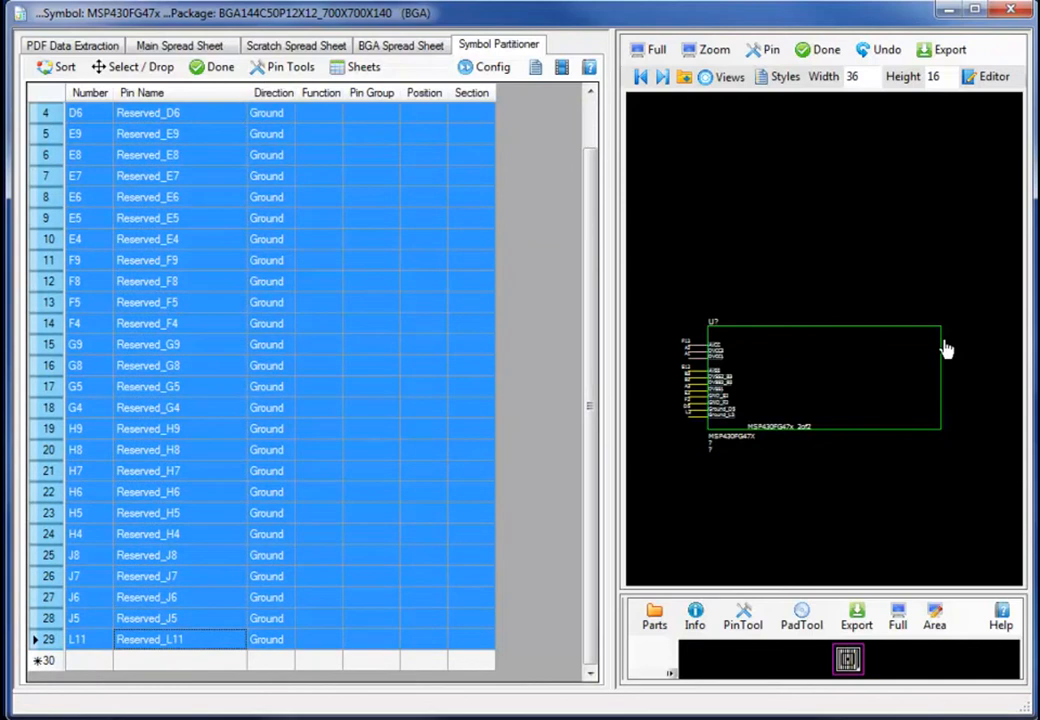
scroll(944, 350, up, 1)
click(996, 298)
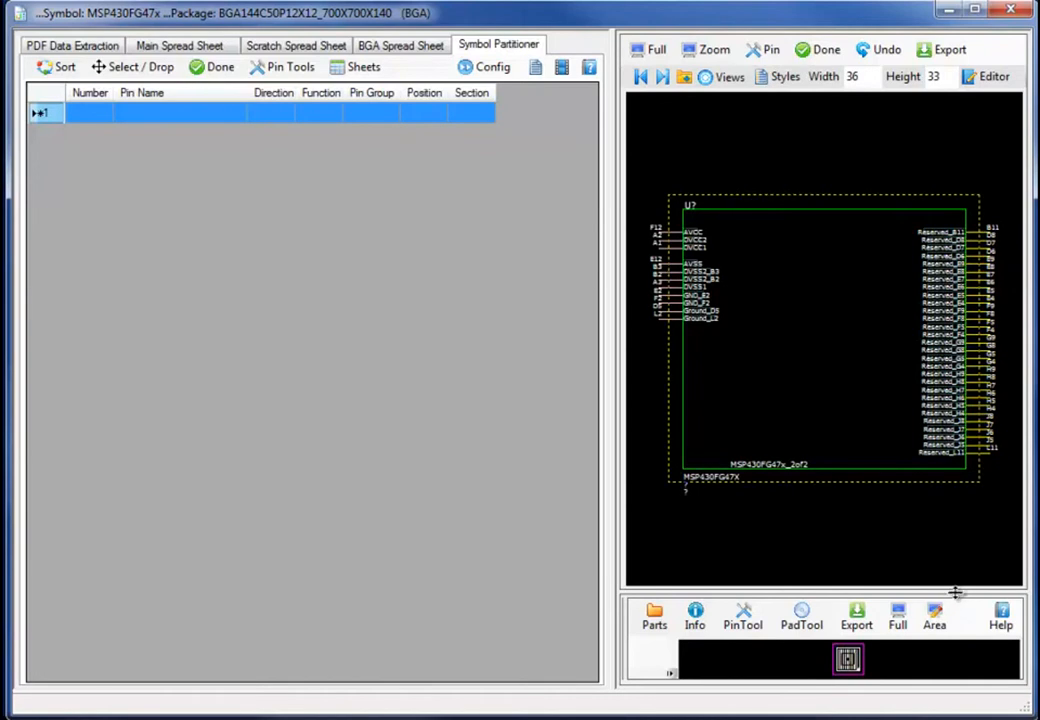
Step: Probe the second symbol's reserved pins to locate their balls in the footprint view
drag(955, 594, 957, 358)
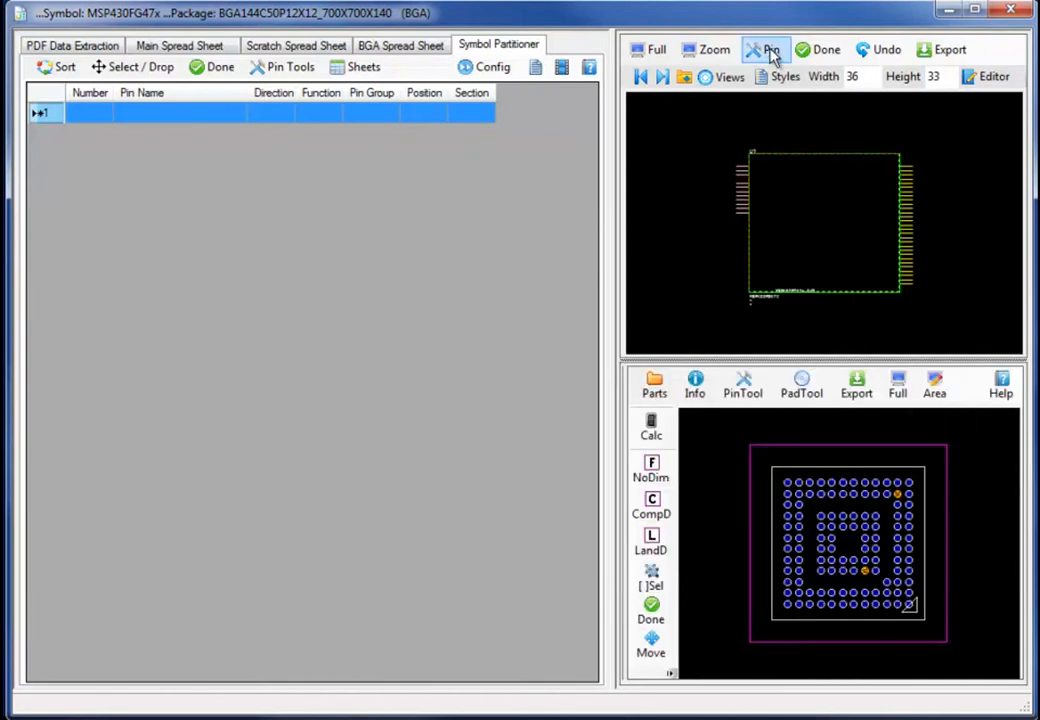
click(768, 50)
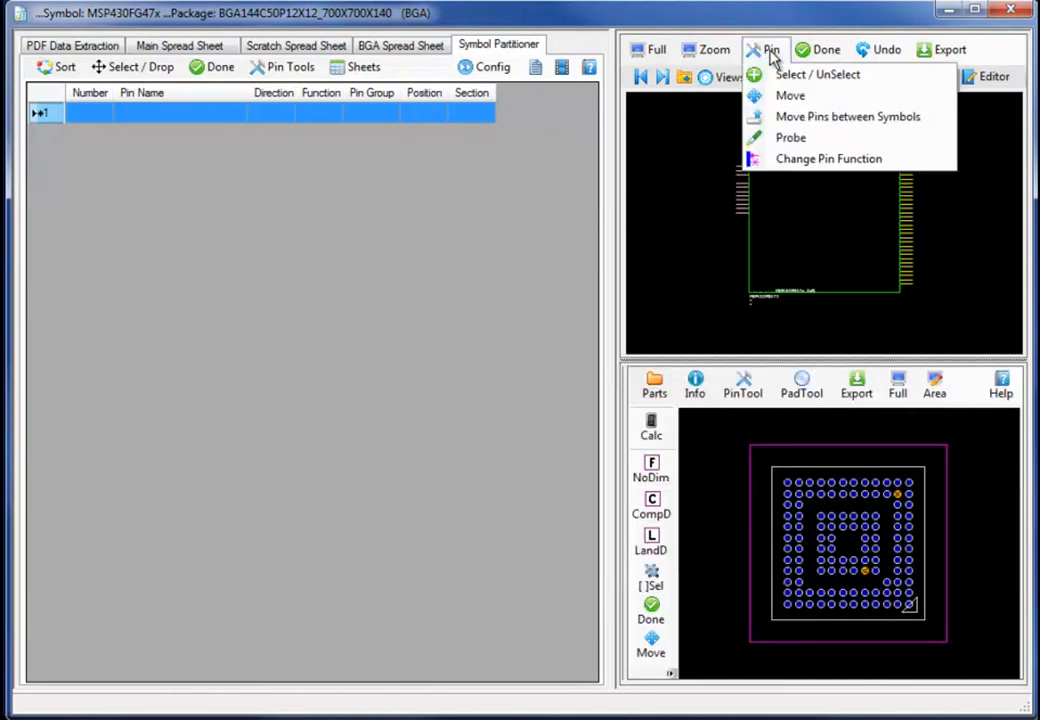
click(800, 139)
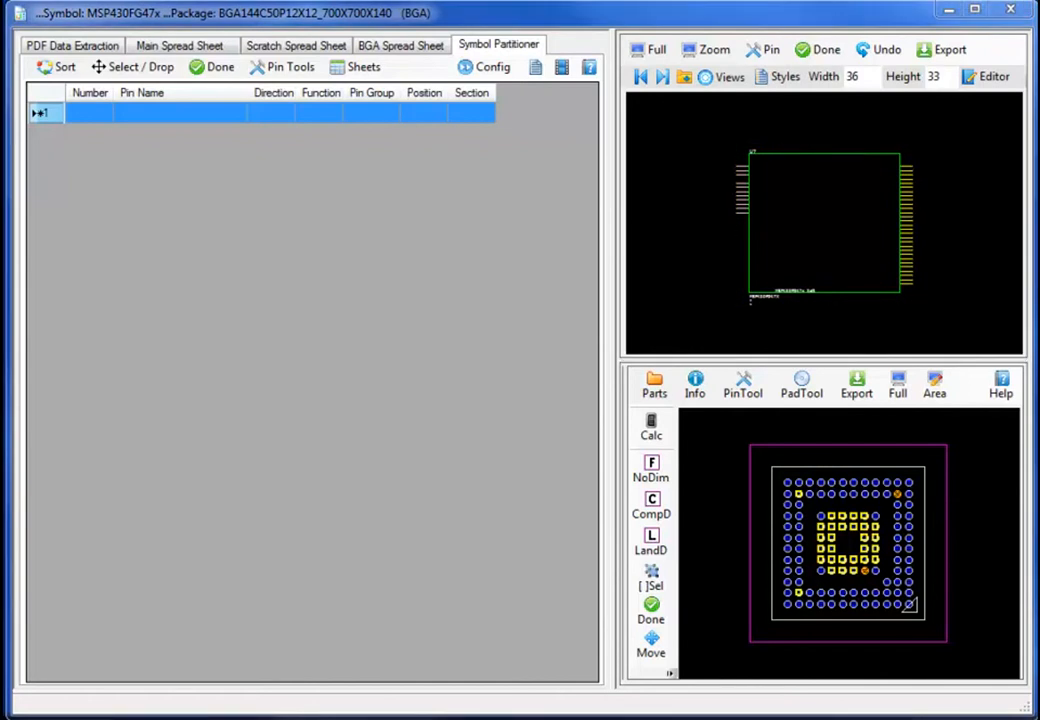
drag(812, 357, 825, 470)
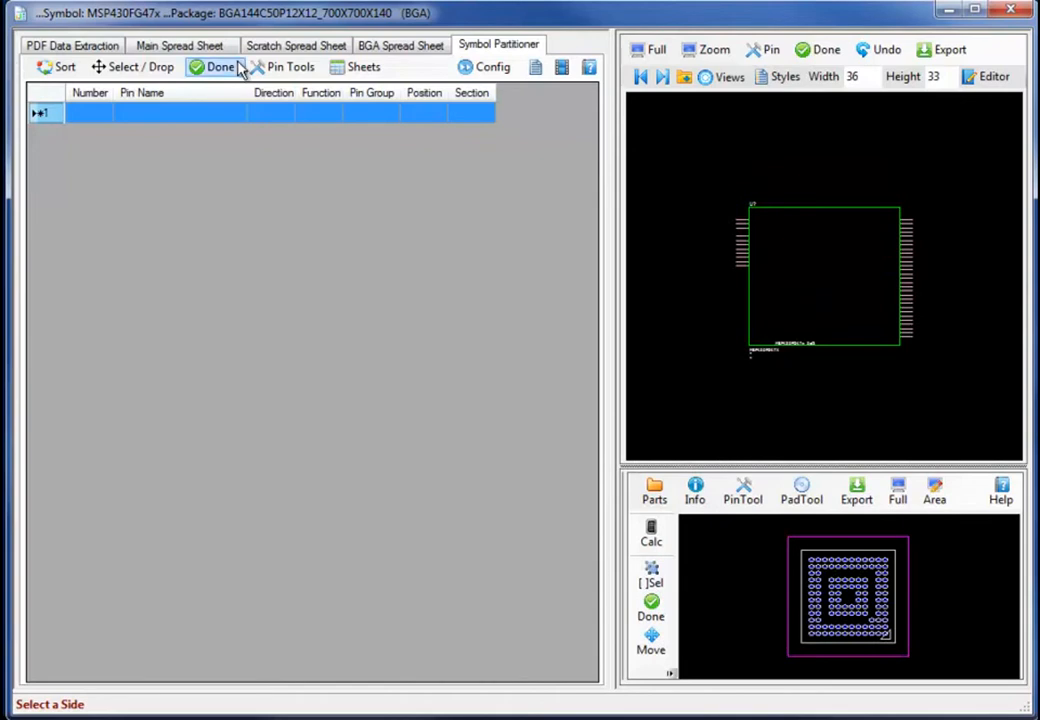
Step: Attach the current footprint BGA144C50P12X12_700X700X140 to the MSP430FG47x part through its current part envelope
click(185, 46)
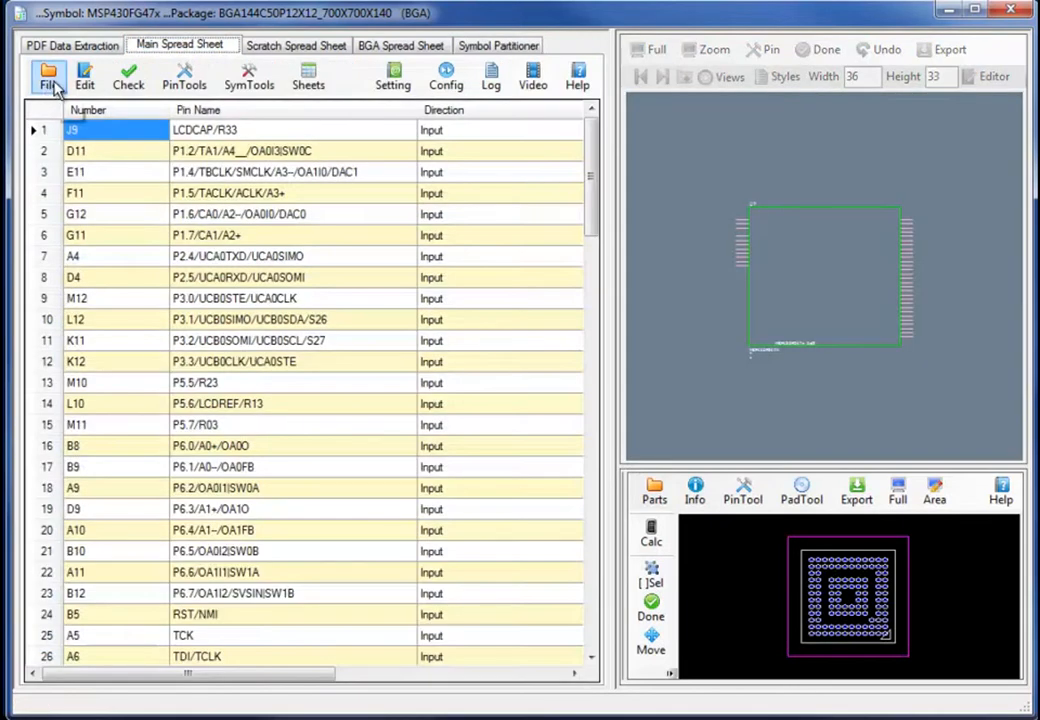
click(49, 80)
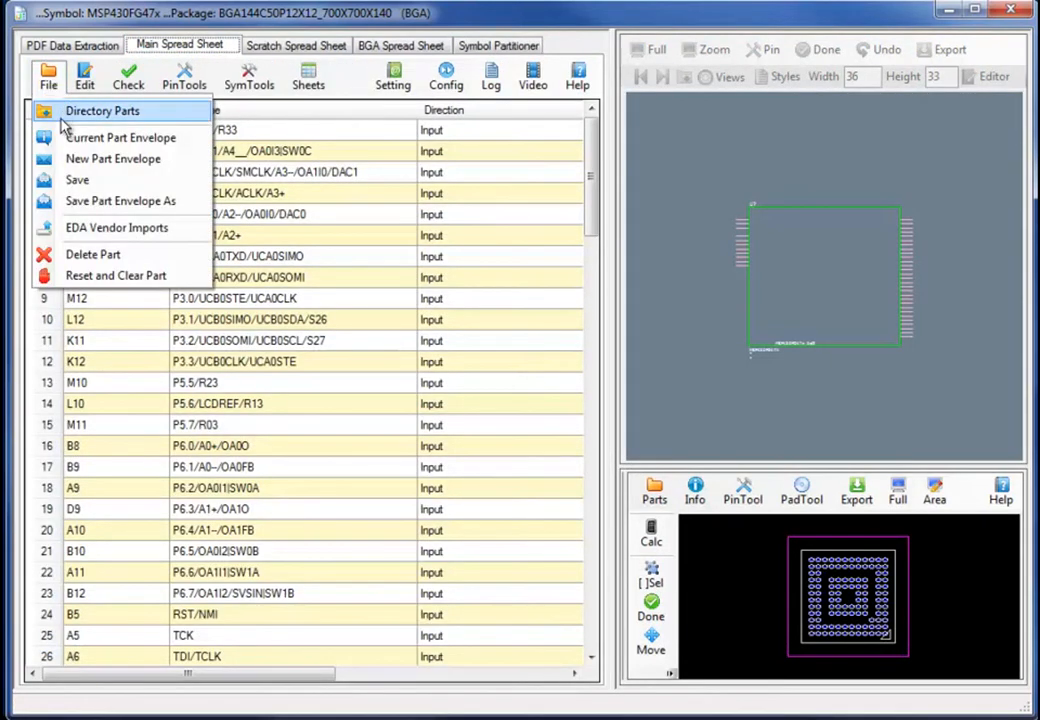
click(124, 142)
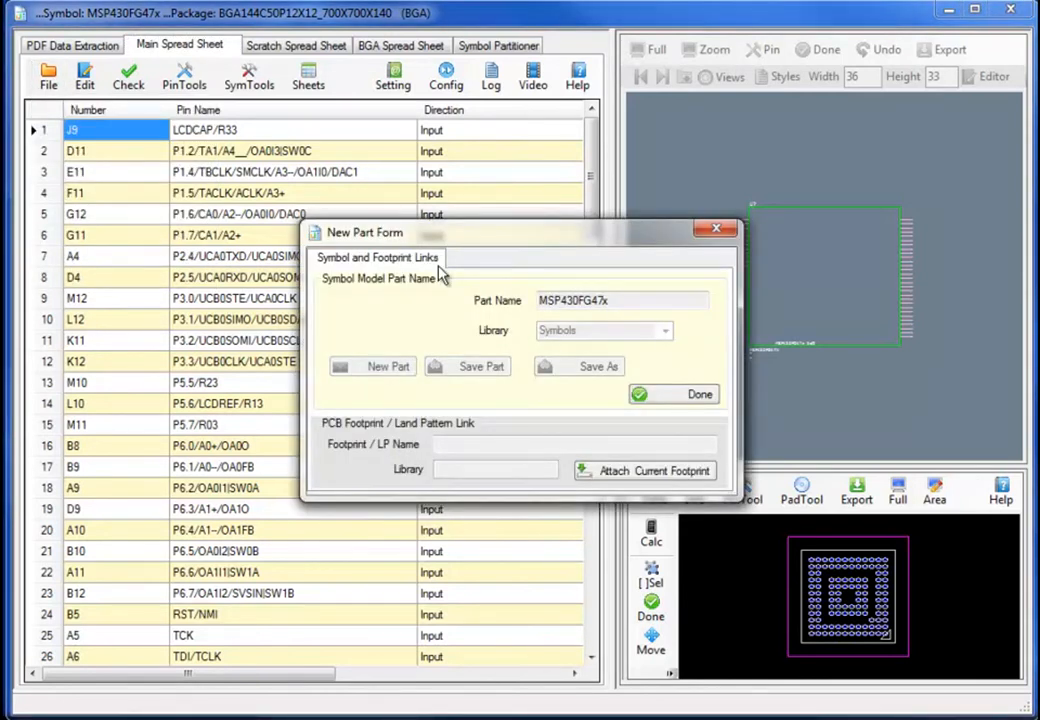
click(608, 477)
click(578, 383)
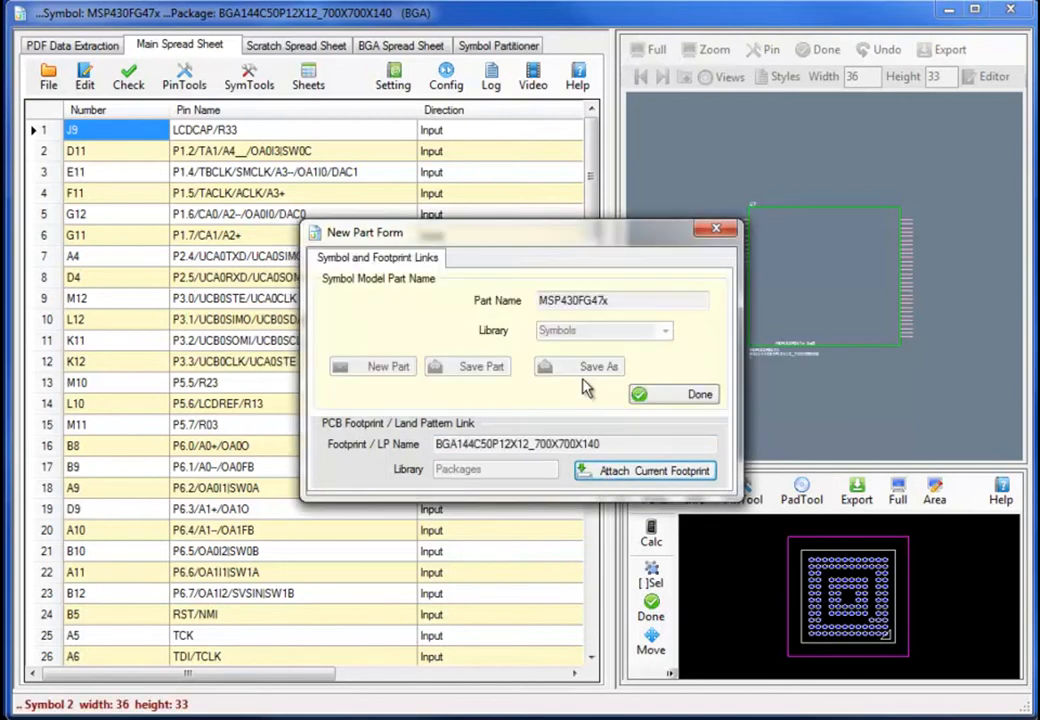
click(698, 398)
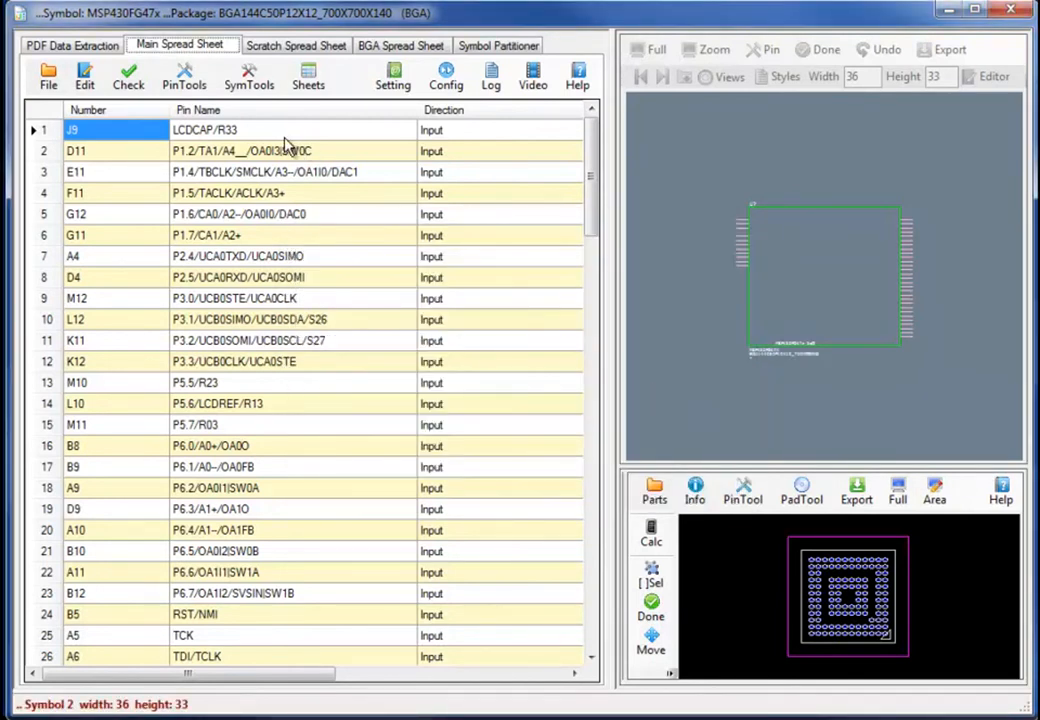
Step: Show the first symbol in the Symbol Partitioner using the Symbol Builder layout with a wider drawing area
click(482, 48)
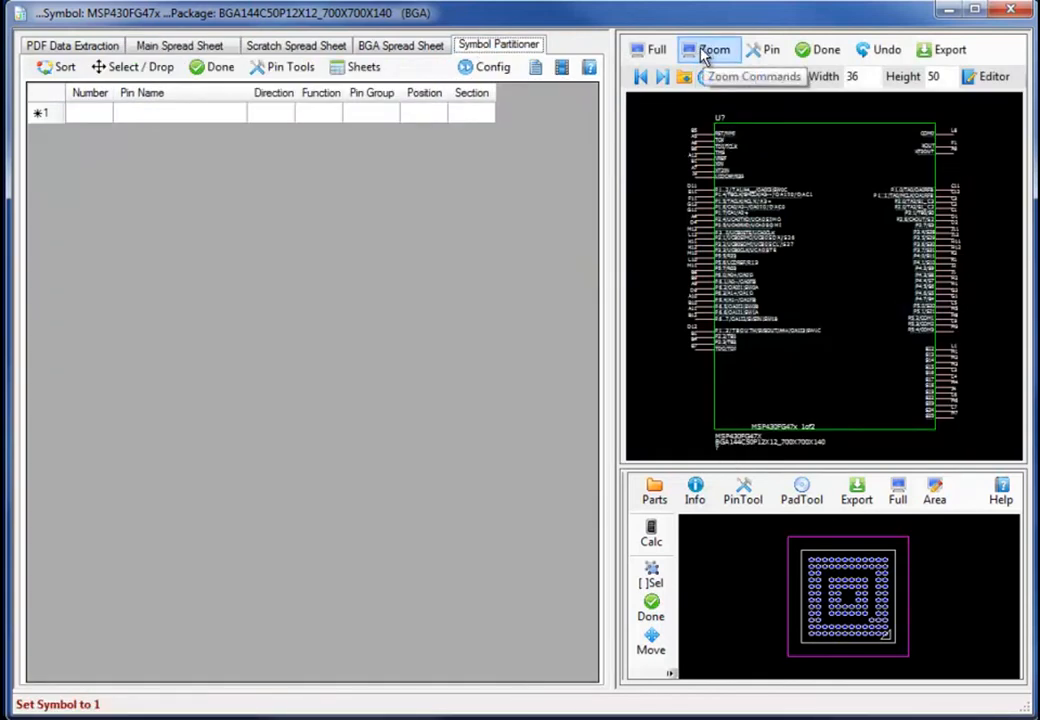
click(487, 67)
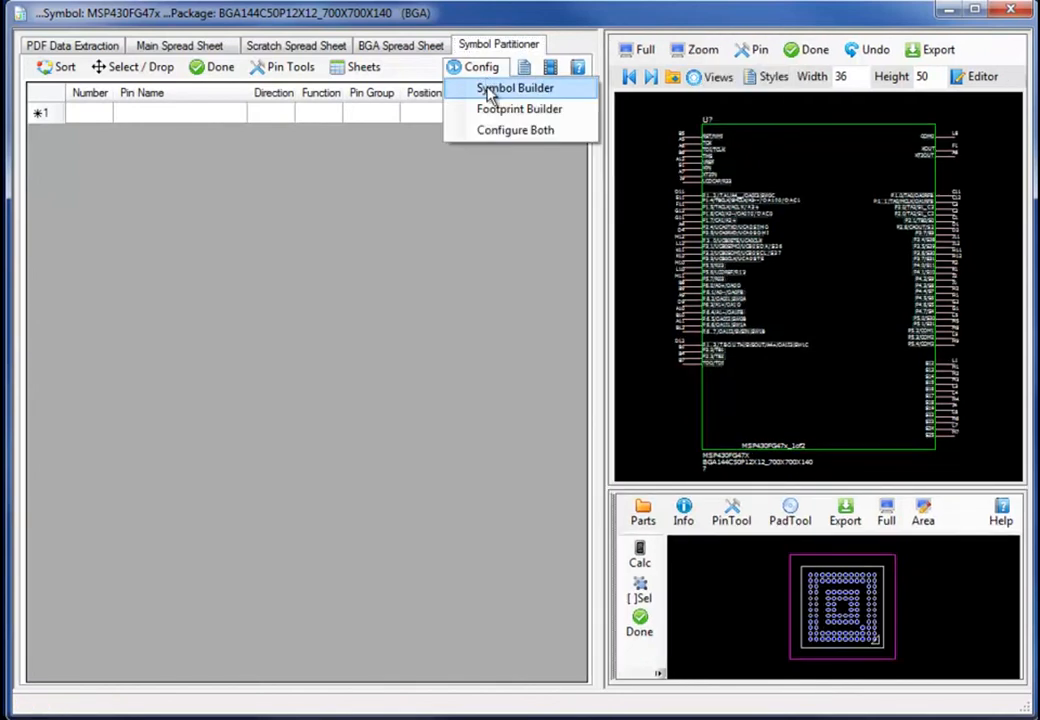
click(490, 90)
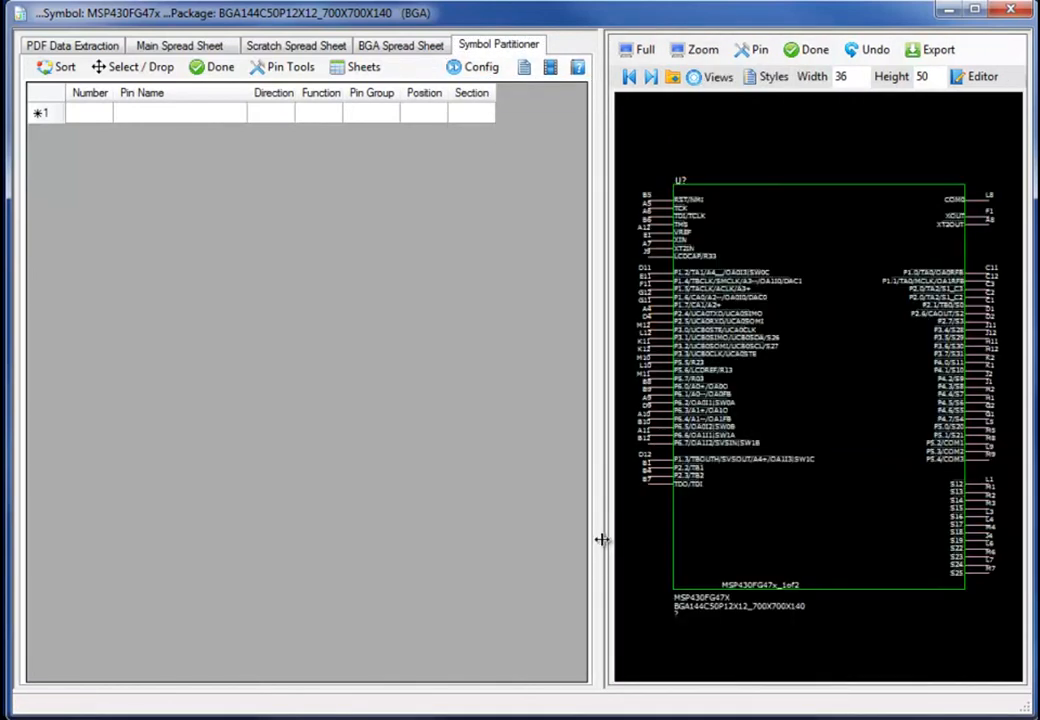
drag(602, 541, 576, 548)
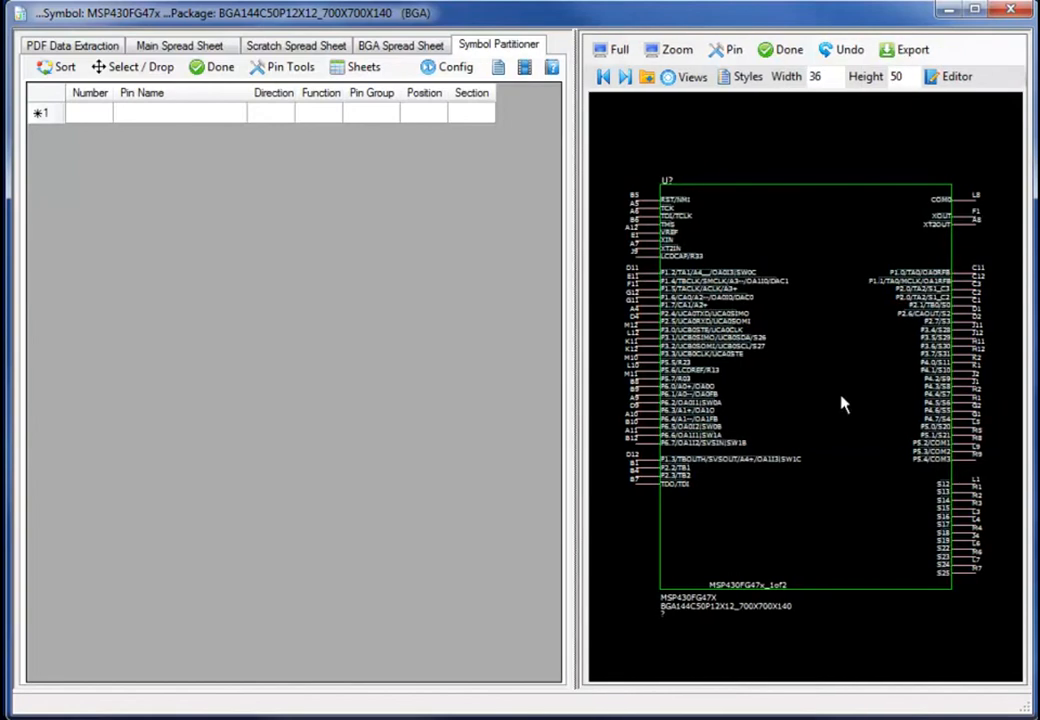
Step: Save the part and export its symbols to the OrCAD Capture library Symbols in the design directory C:\__Orcad_Capture
click(907, 50)
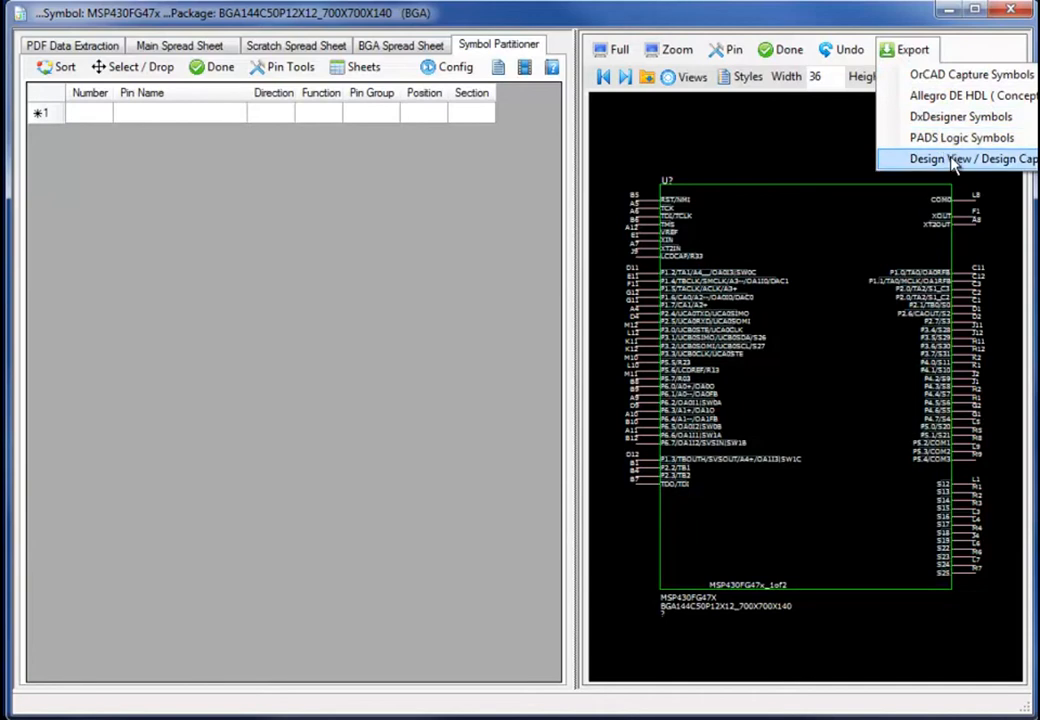
click(884, 75)
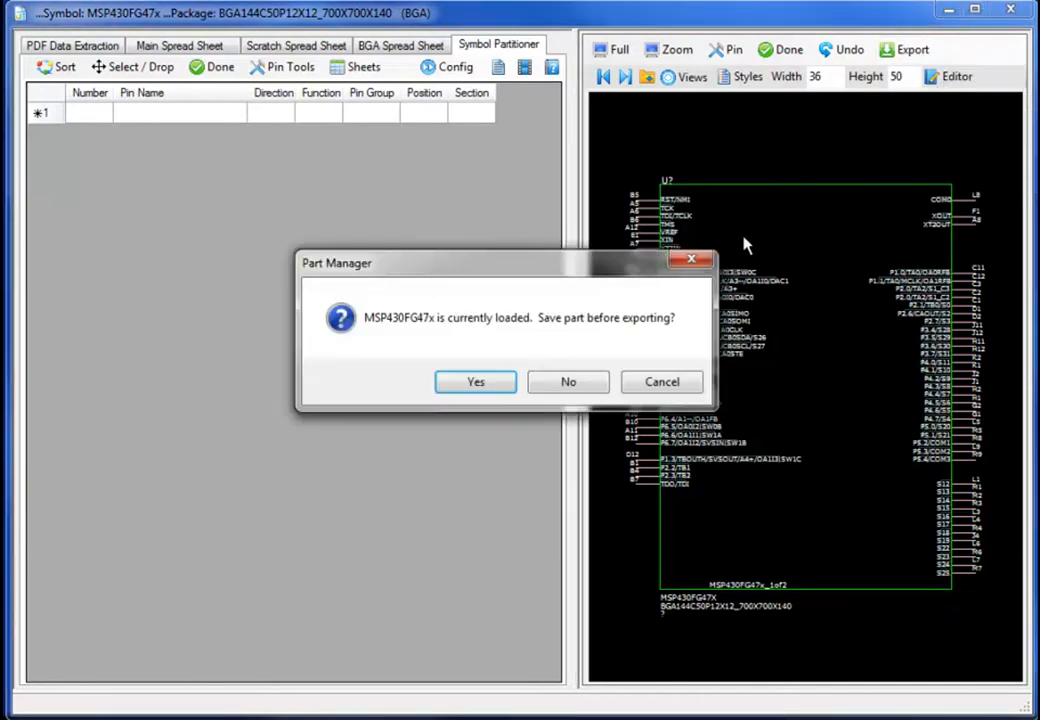
click(509, 392)
click(494, 368)
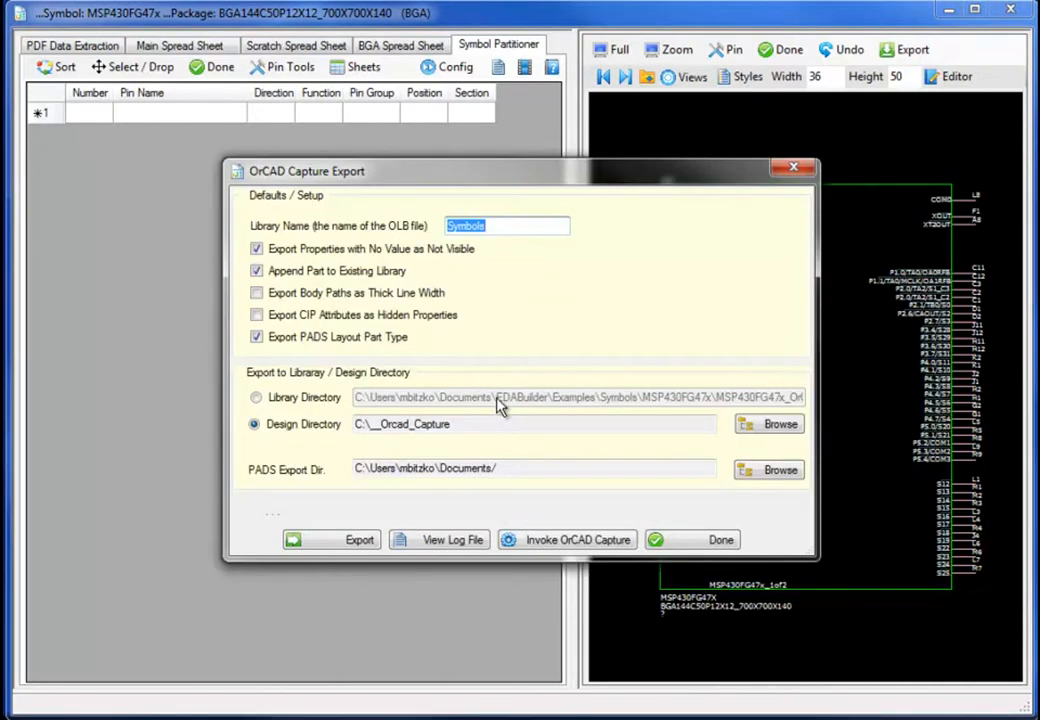
click(362, 540)
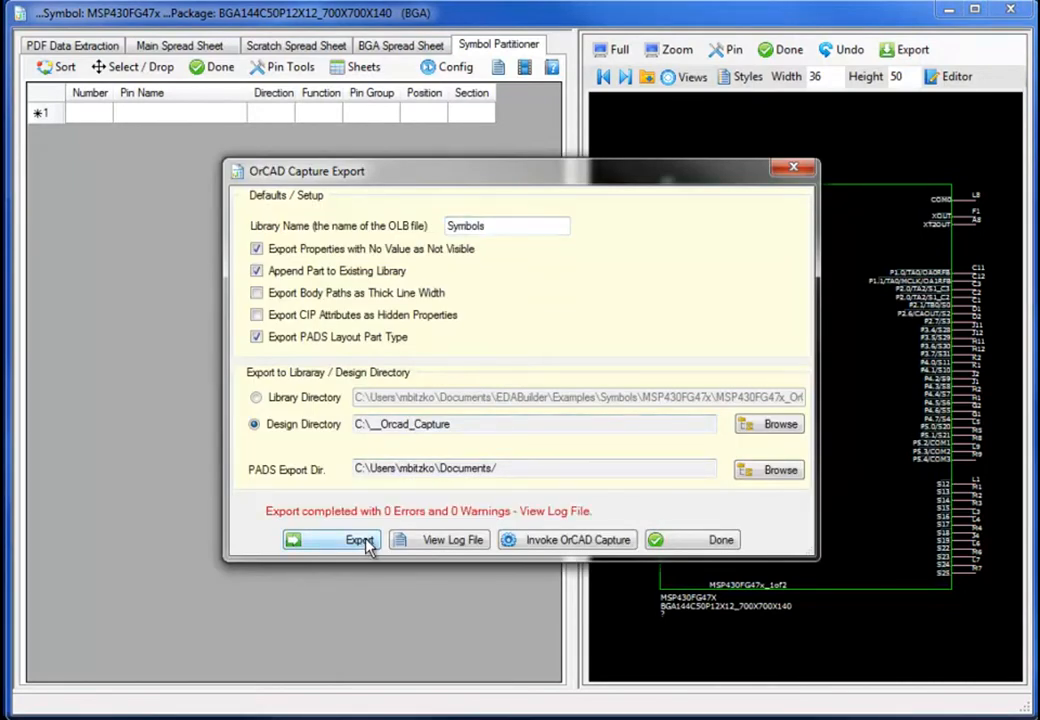
Step: Launch OrCAD Capture from the export dialog and open the library SYMBOLS.OLB
click(598, 540)
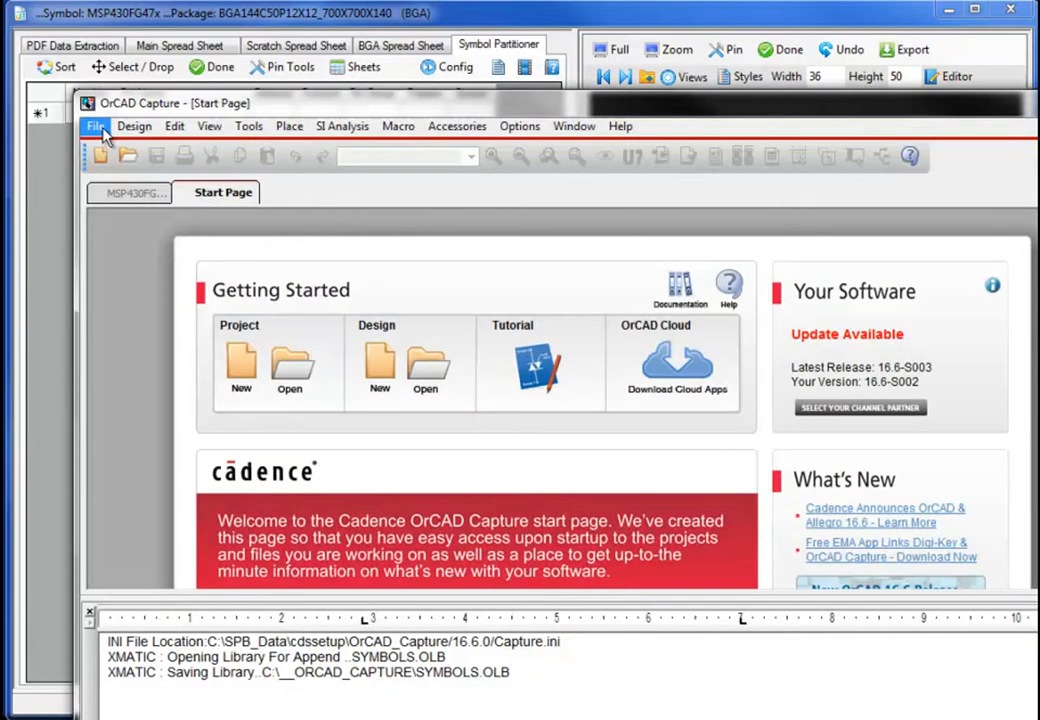
click(96, 127)
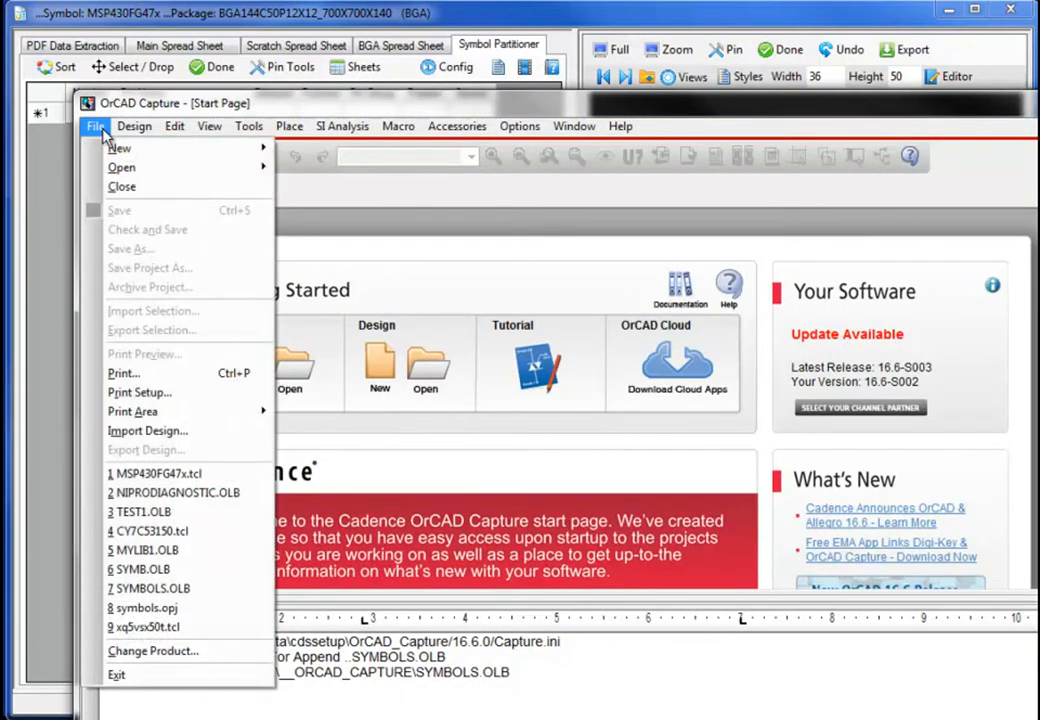
mouse_move(125, 167)
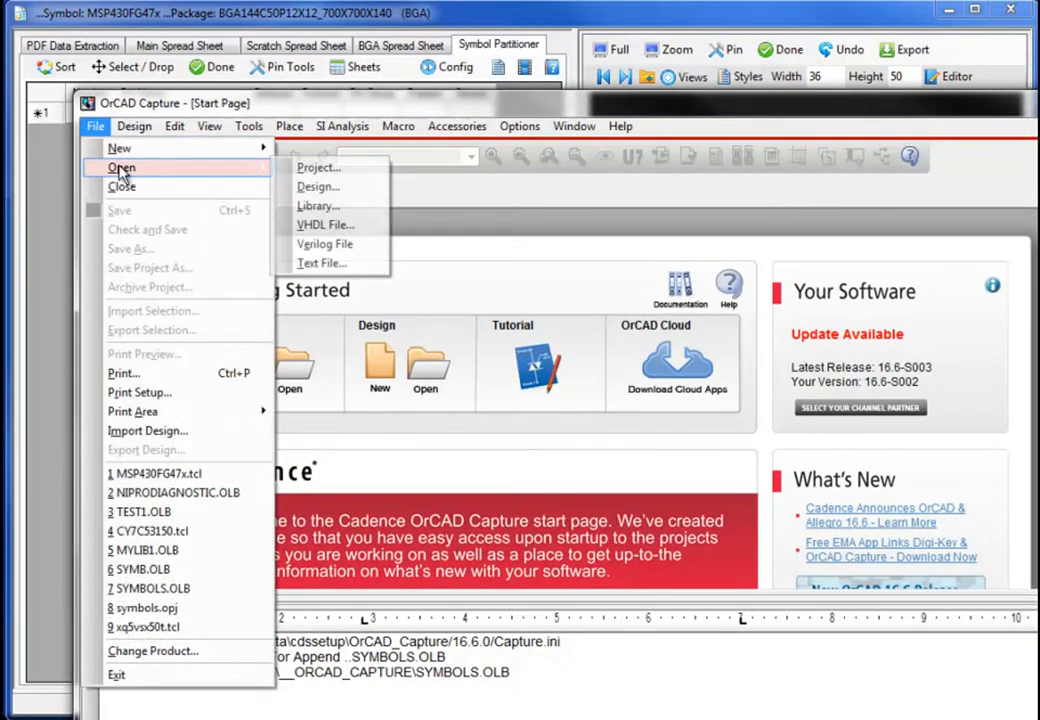
click(313, 207)
click(515, 446)
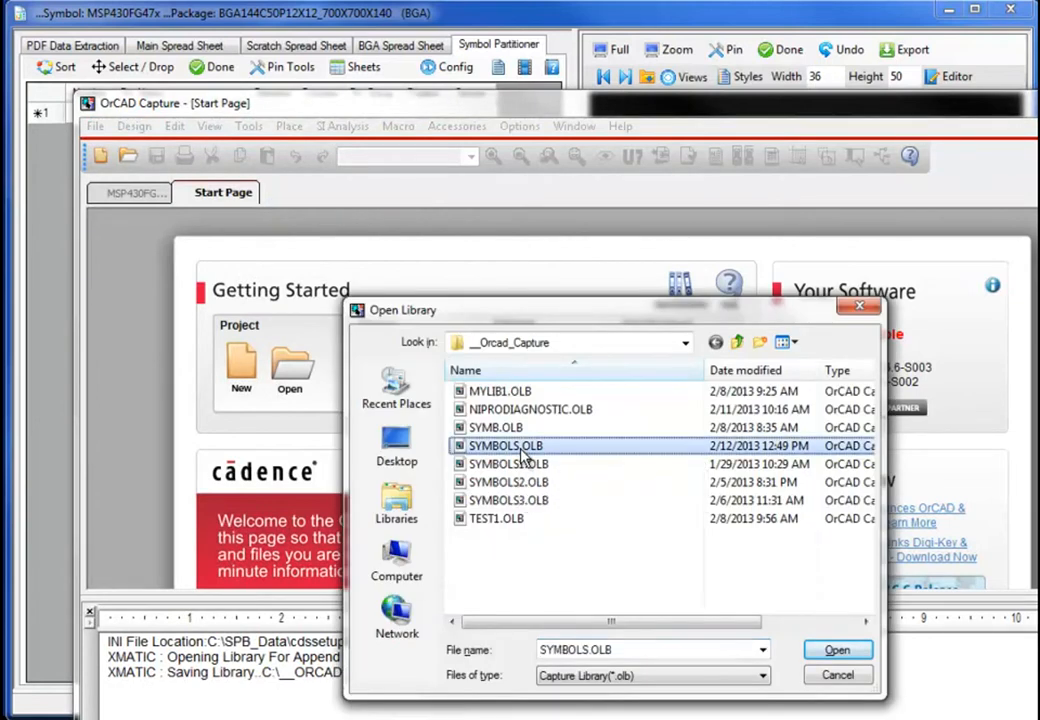
click(832, 652)
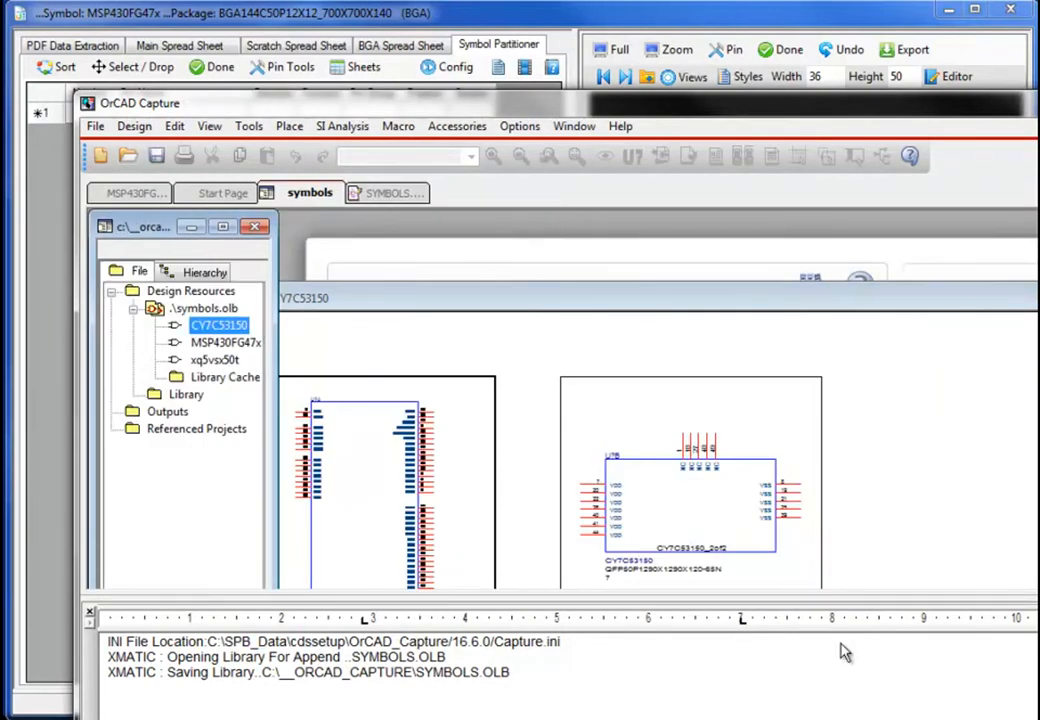
Step: Inspect the exported MSP430FG47x part in package view with both symbols side by side, and close the OrCAD export dialog
double_click(221, 343)
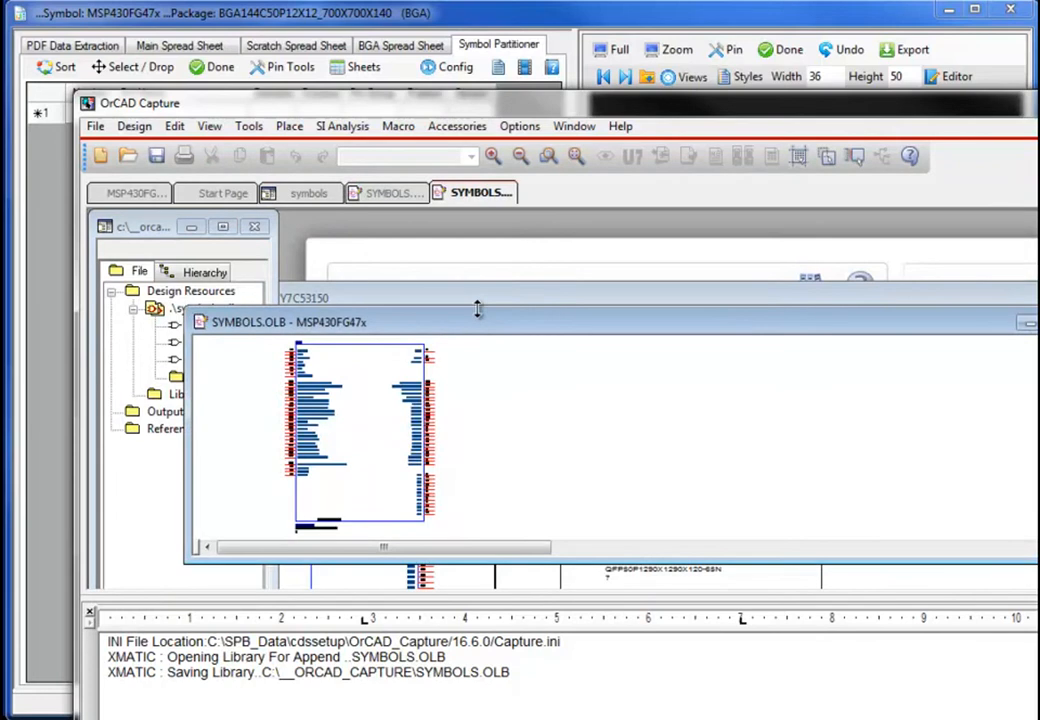
drag(478, 311, 476, 232)
click(208, 128)
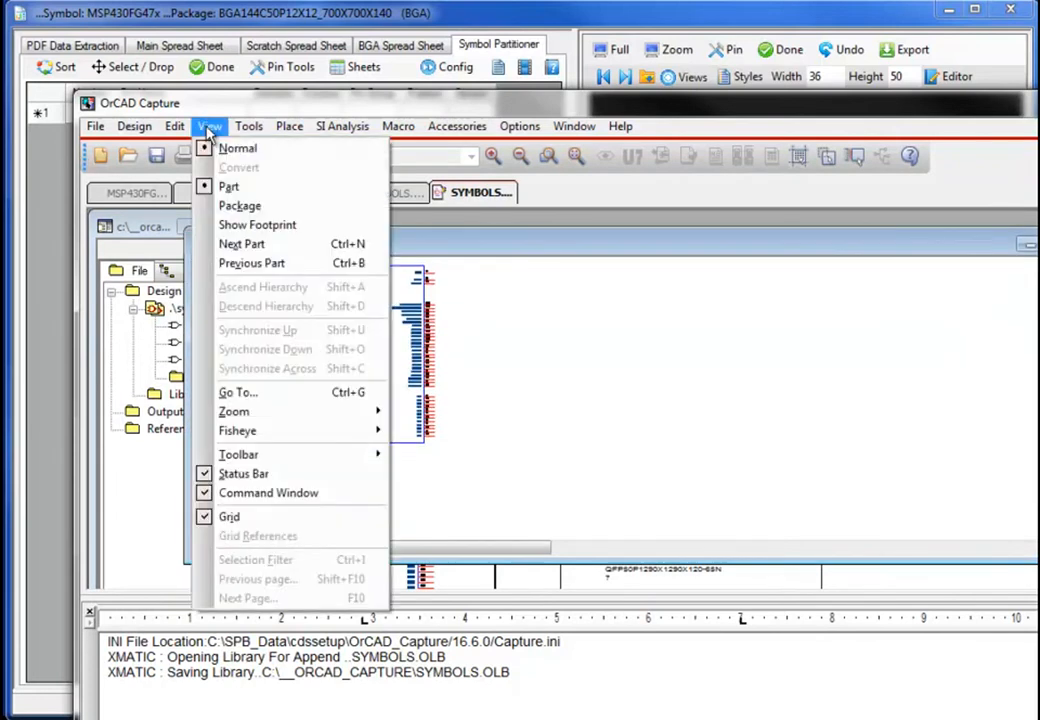
click(258, 208)
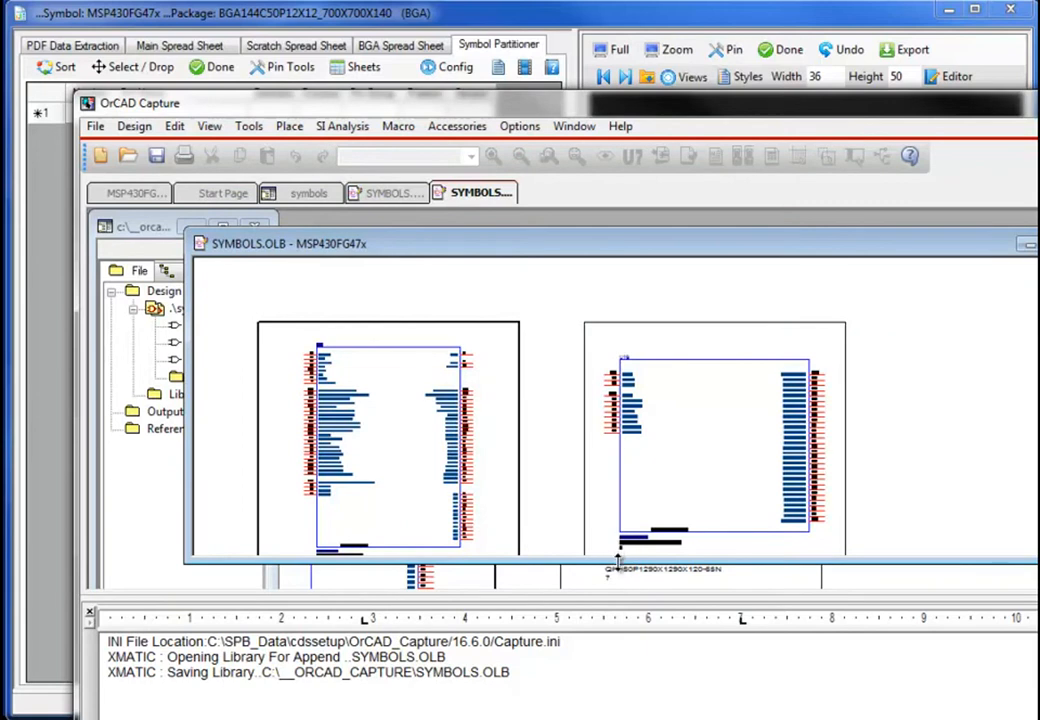
drag(617, 562, 604, 590)
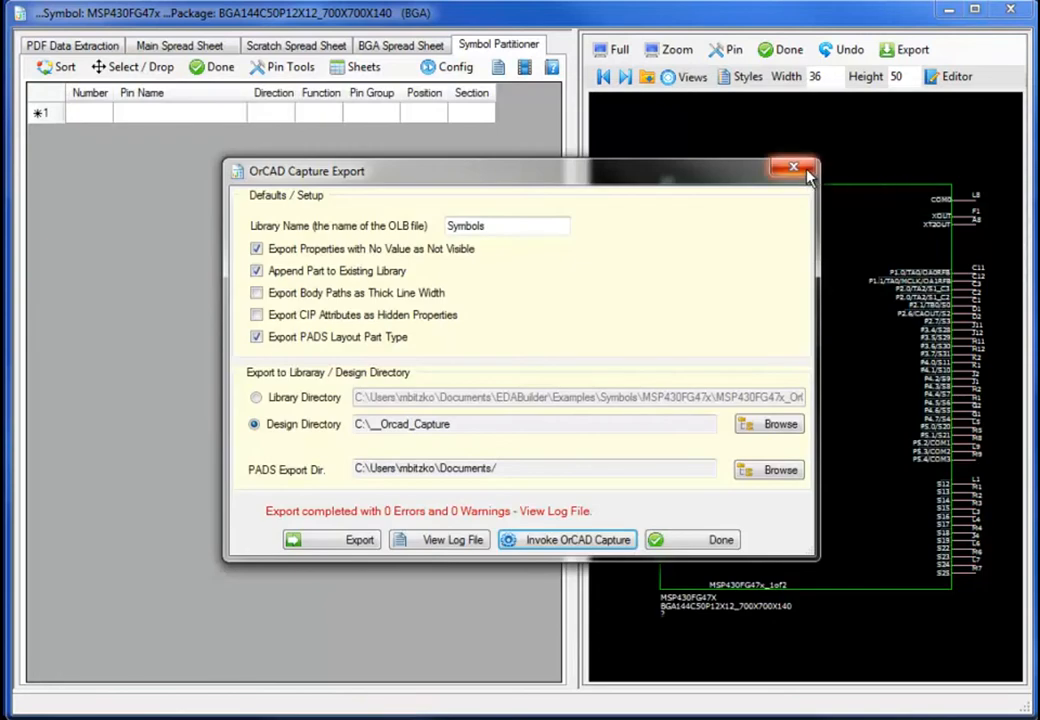
click(805, 171)
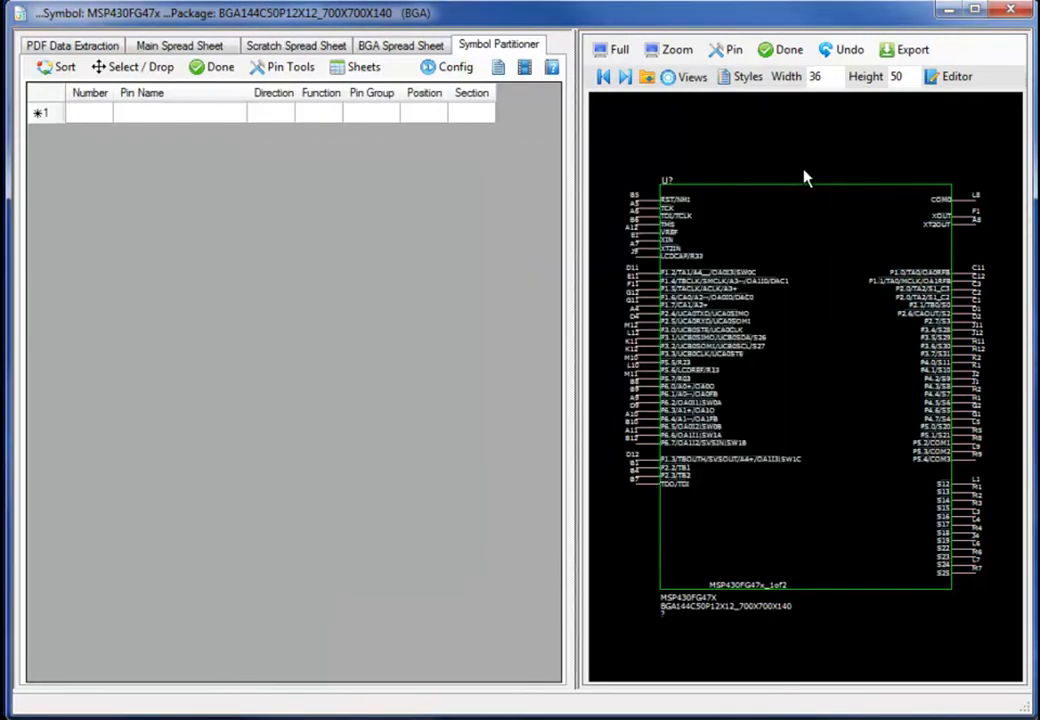
Step: In the Footprint Builder layout, toggle the non-propagated state of balls F6, F7, G6, G7 and F10, following the via-in-pad reference image
click(452, 68)
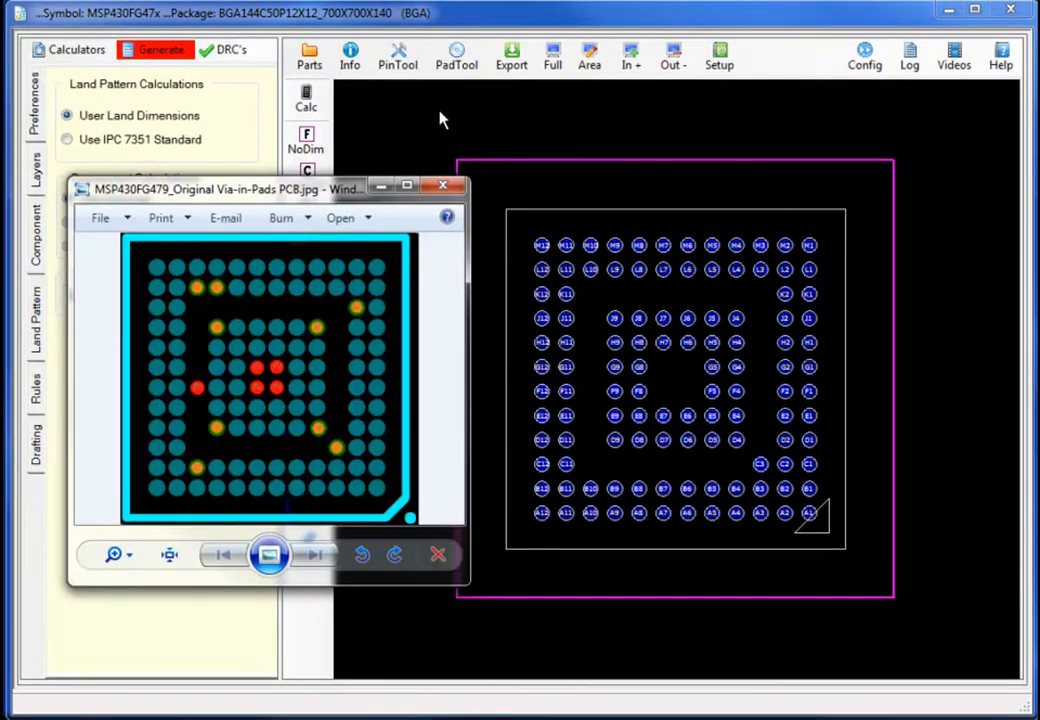
click(660, 370)
drag(657, 359, 697, 410)
key(alt+Tab)
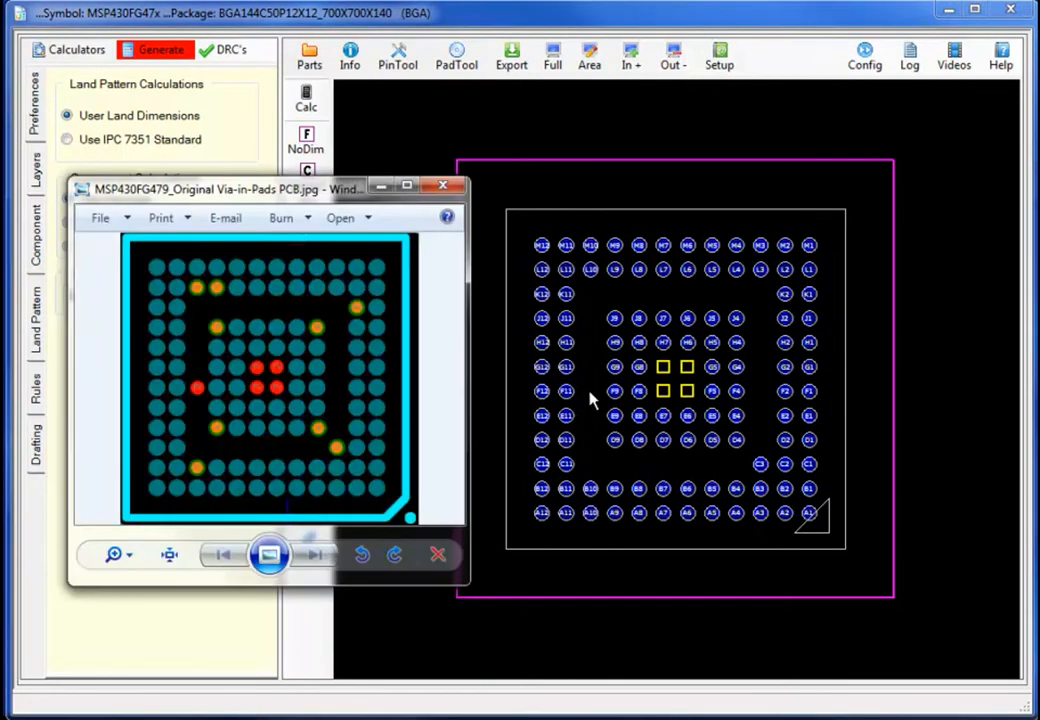
click(589, 391)
click(590, 392)
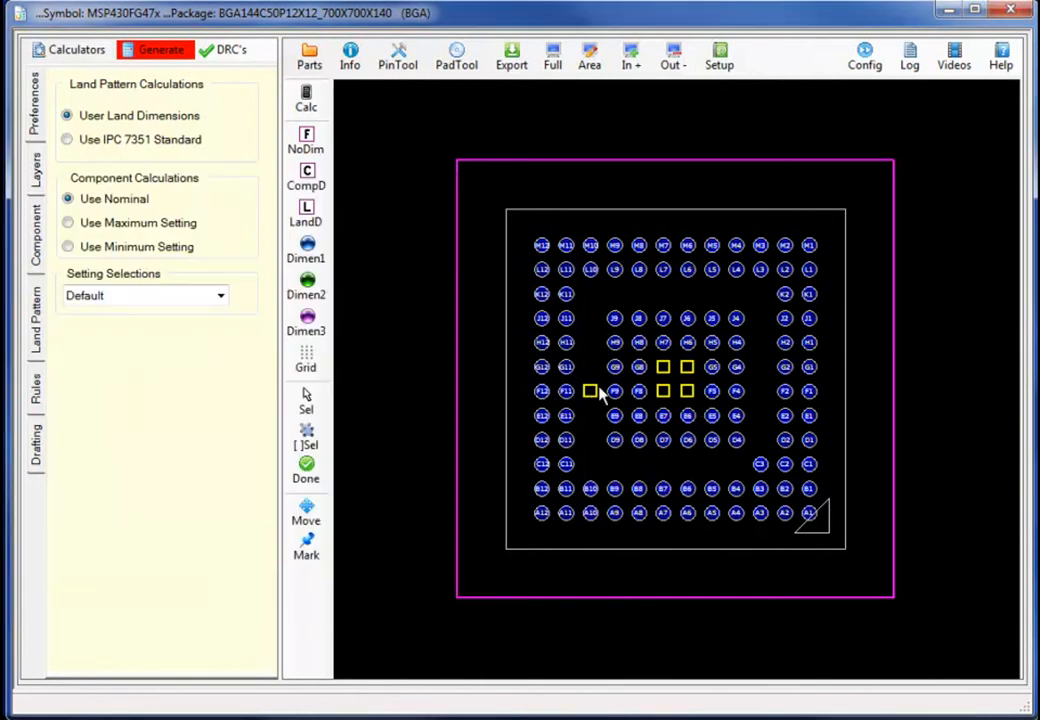
click(399, 68)
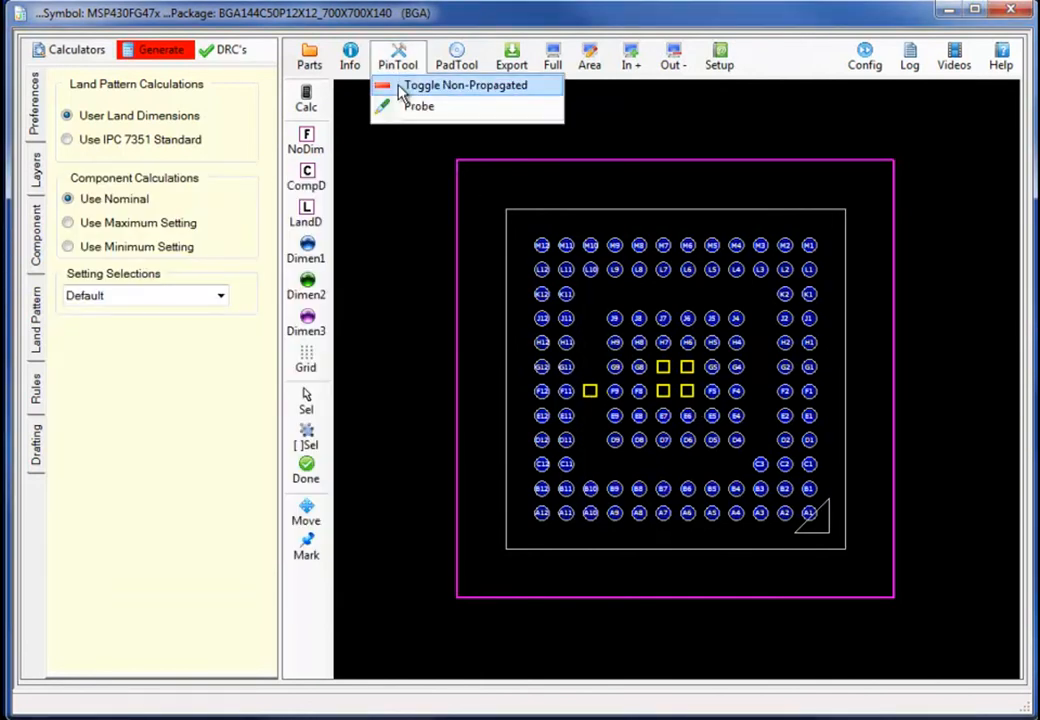
click(402, 91)
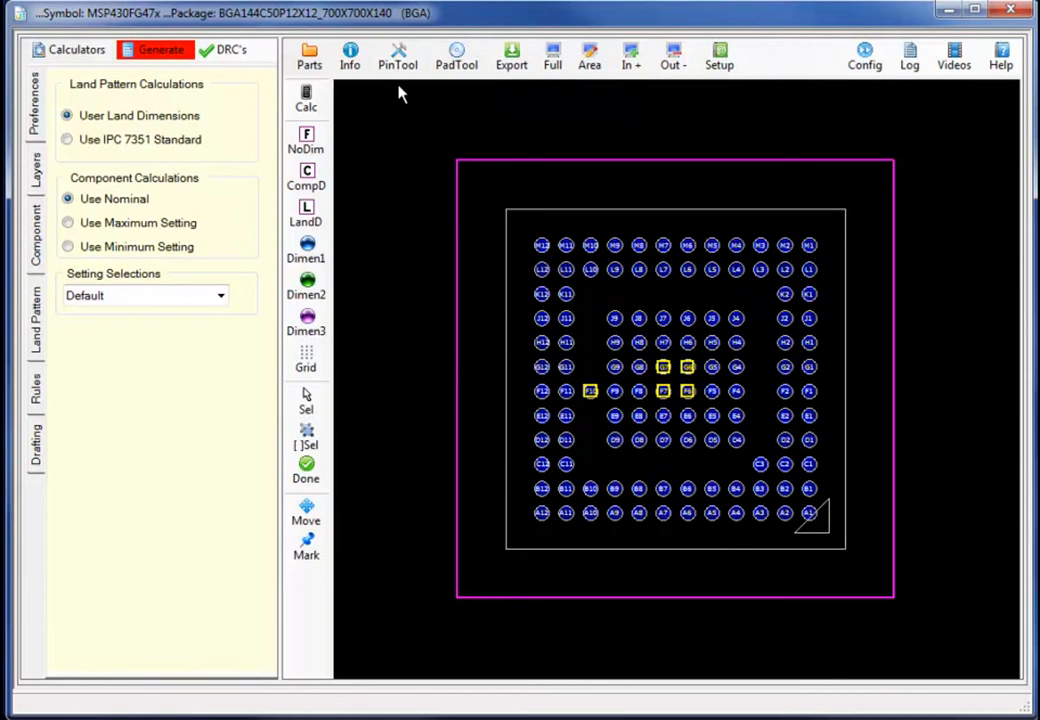
Step: In the Pad Stack Calculator, generate and save a circular via pad stack variance with a 0.3000 pad and a 0.2540 hole
click(460, 66)
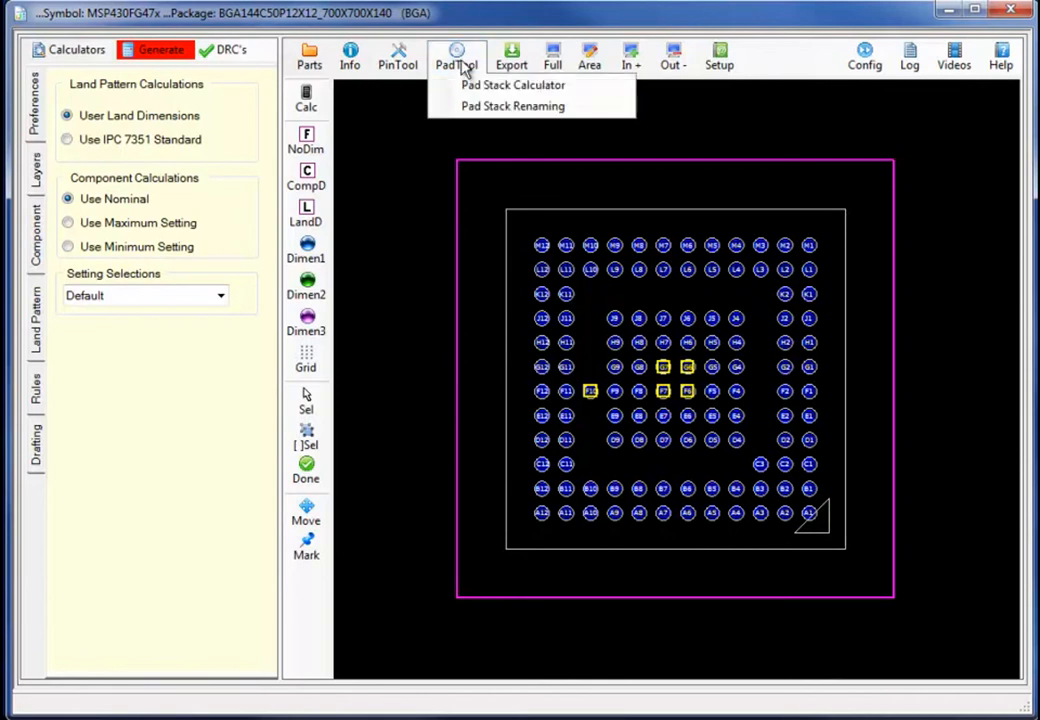
click(465, 88)
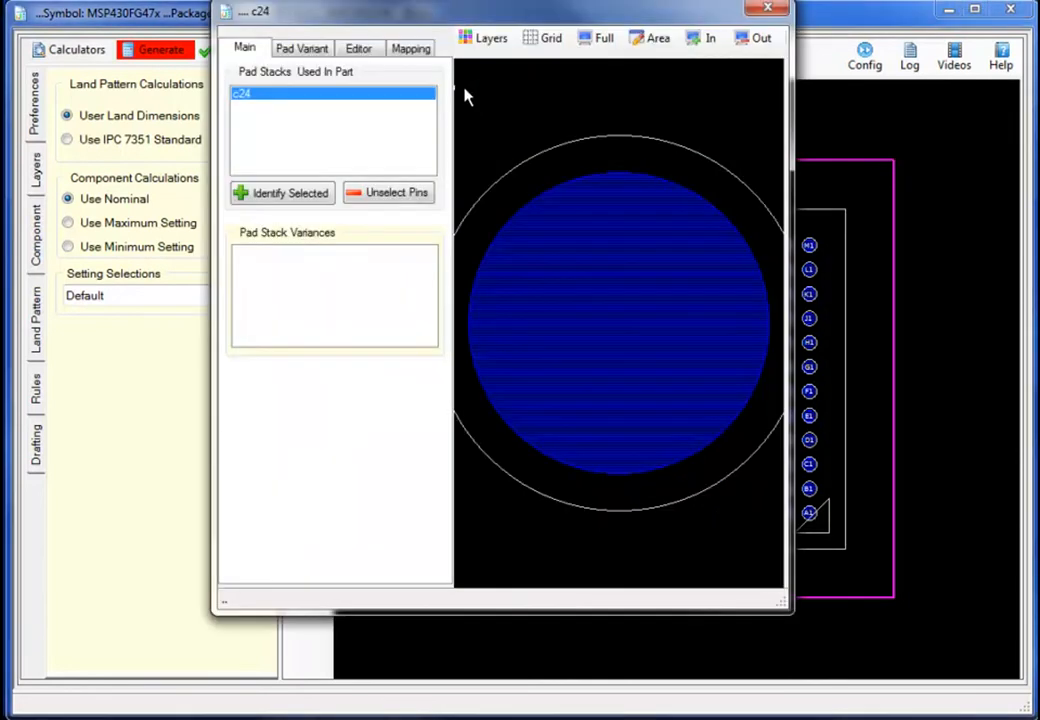
drag(463, 22, 279, 62)
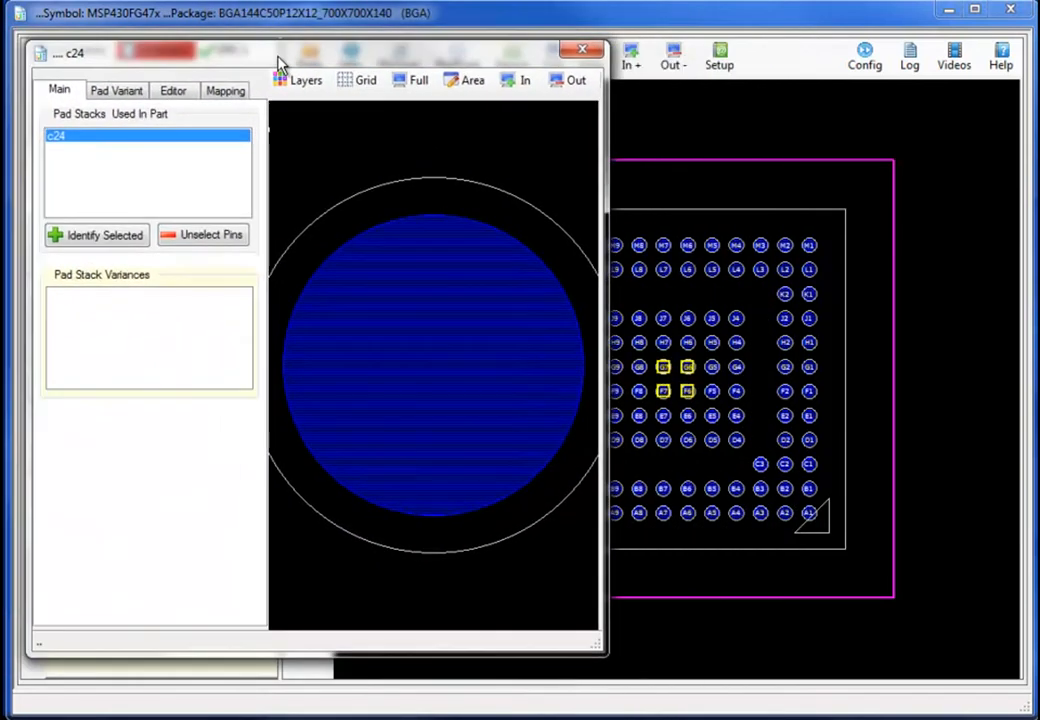
click(117, 88)
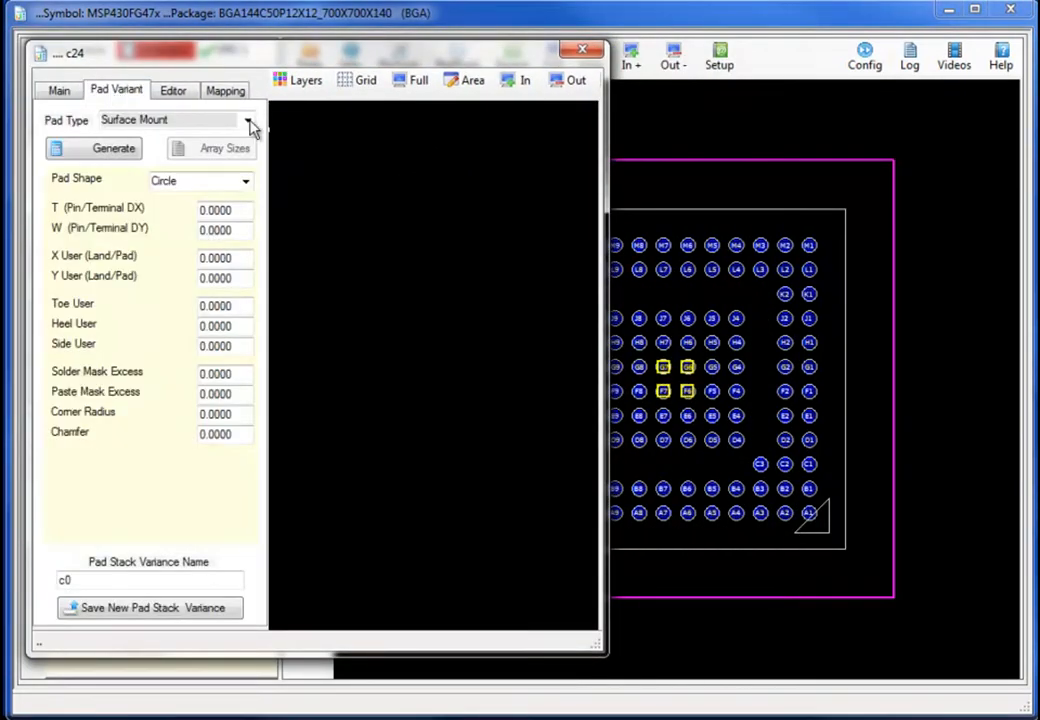
click(247, 121)
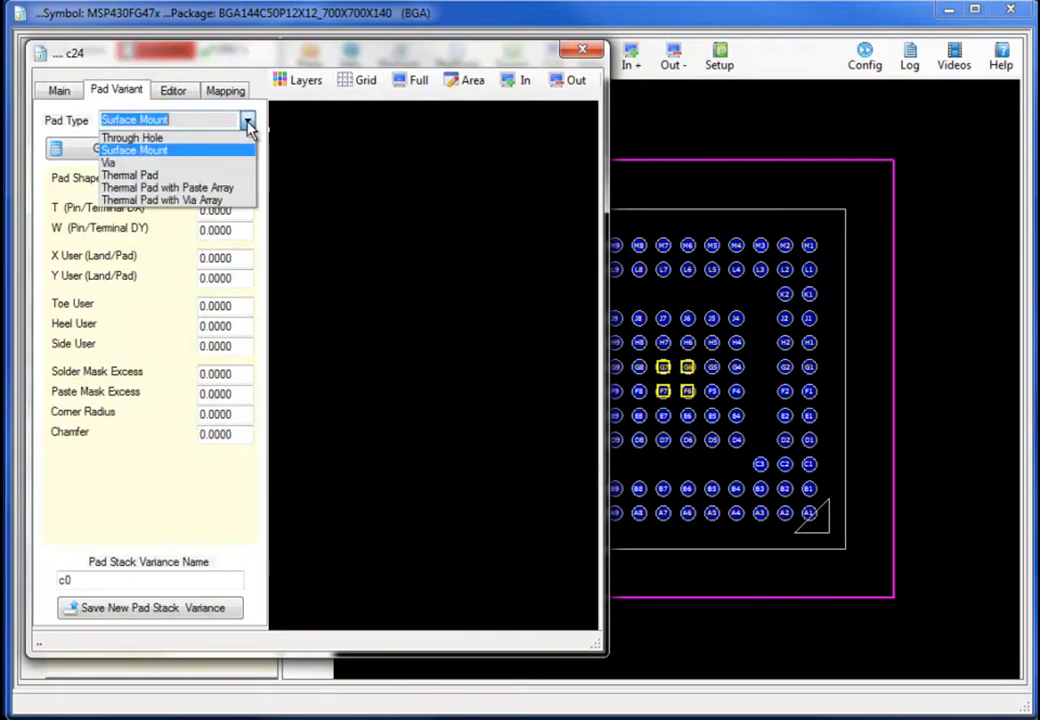
click(194, 163)
click(234, 209)
click(124, 153)
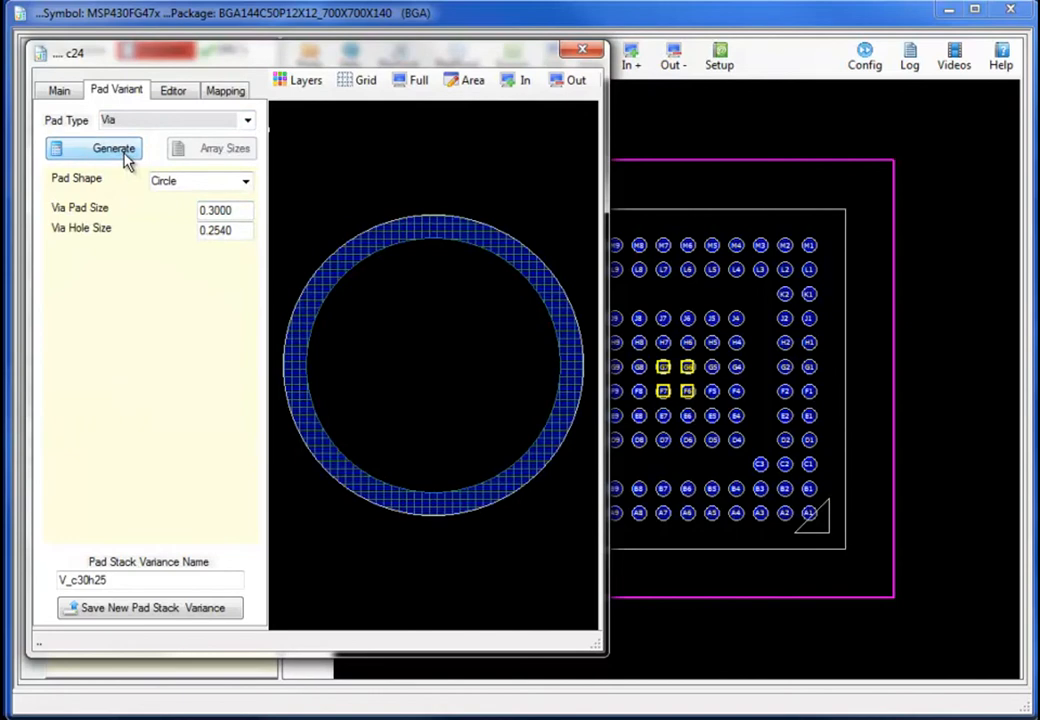
click(196, 612)
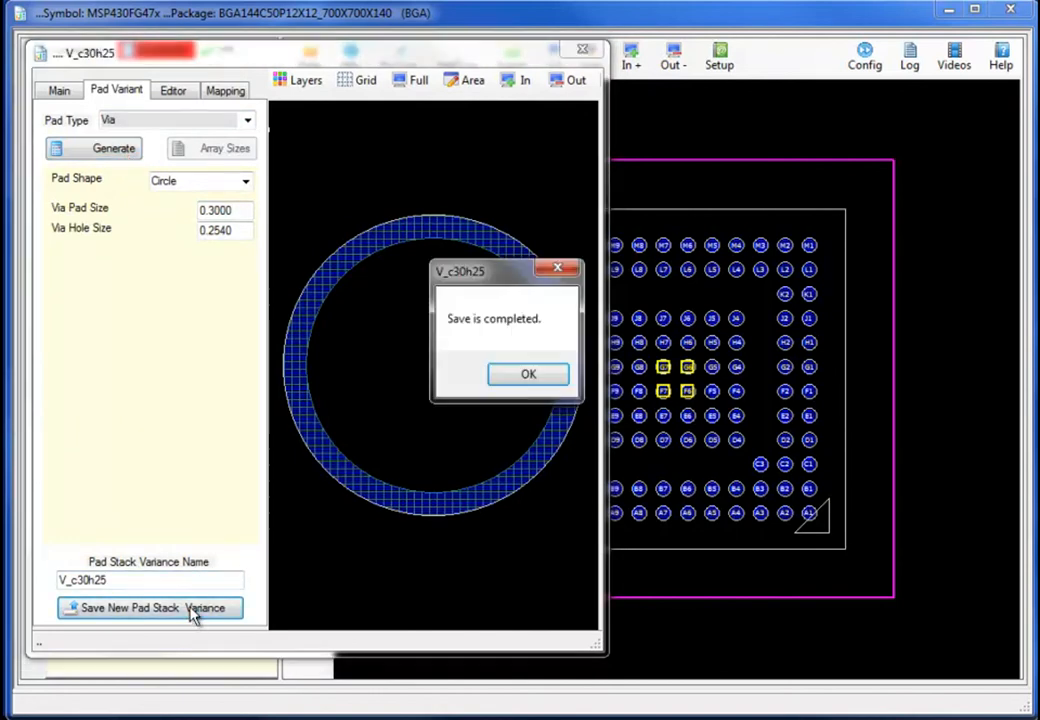
click(516, 381)
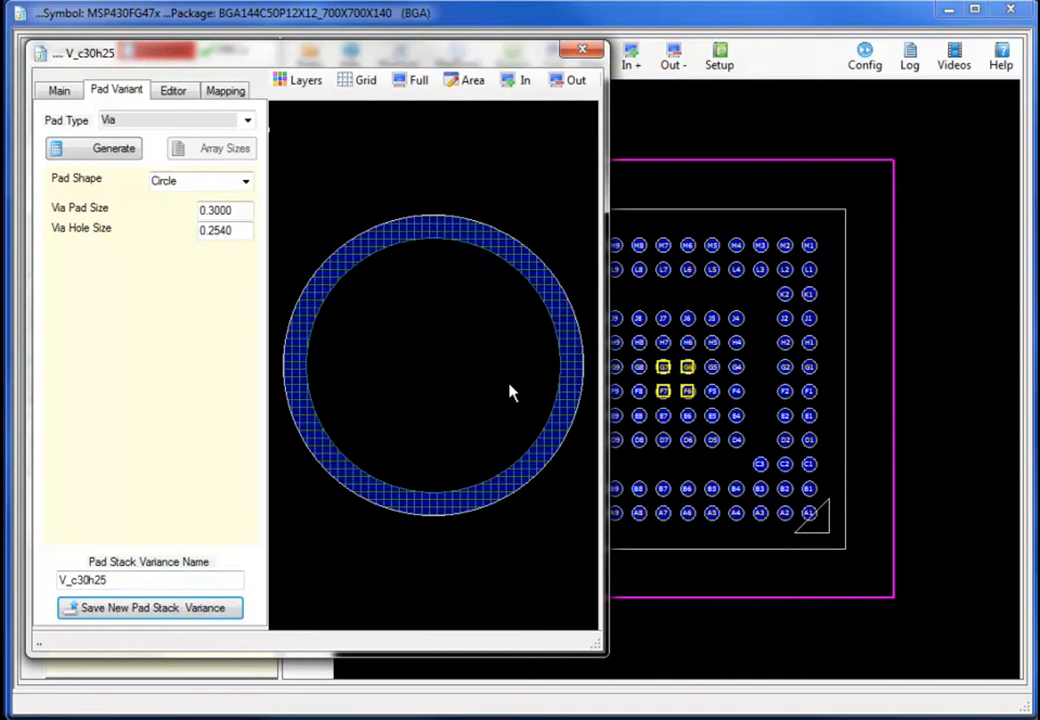
Step: Swap the selected balls F6, F7, G6, G7 and F10 to the new via pad stack variance and clear the selection
click(229, 92)
click(85, 136)
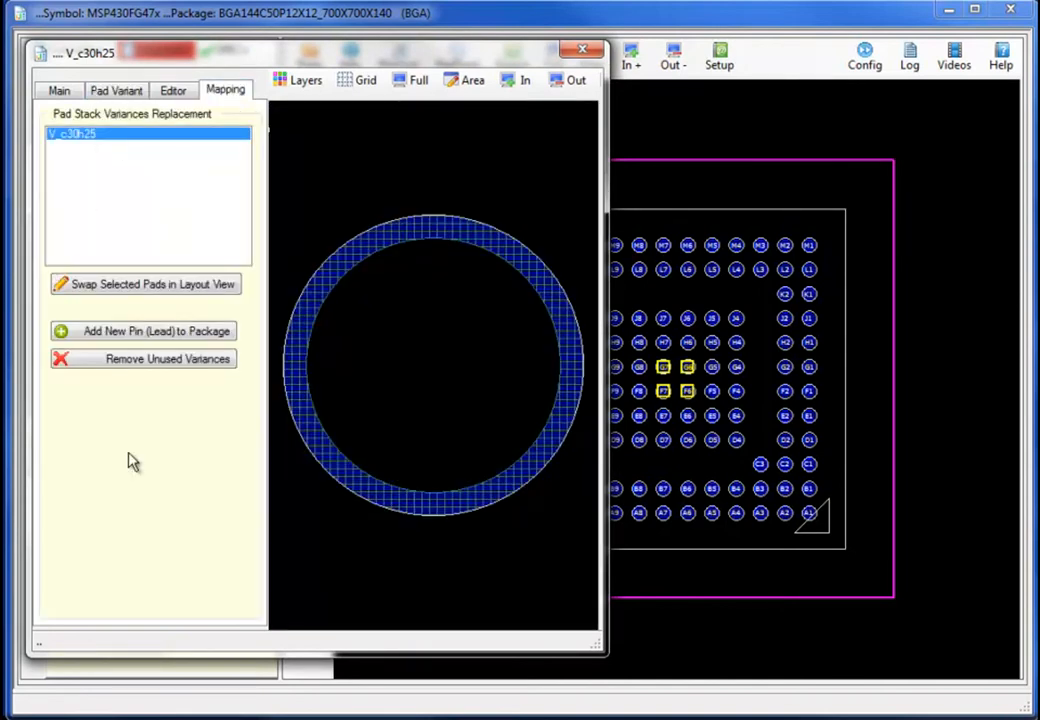
click(135, 285)
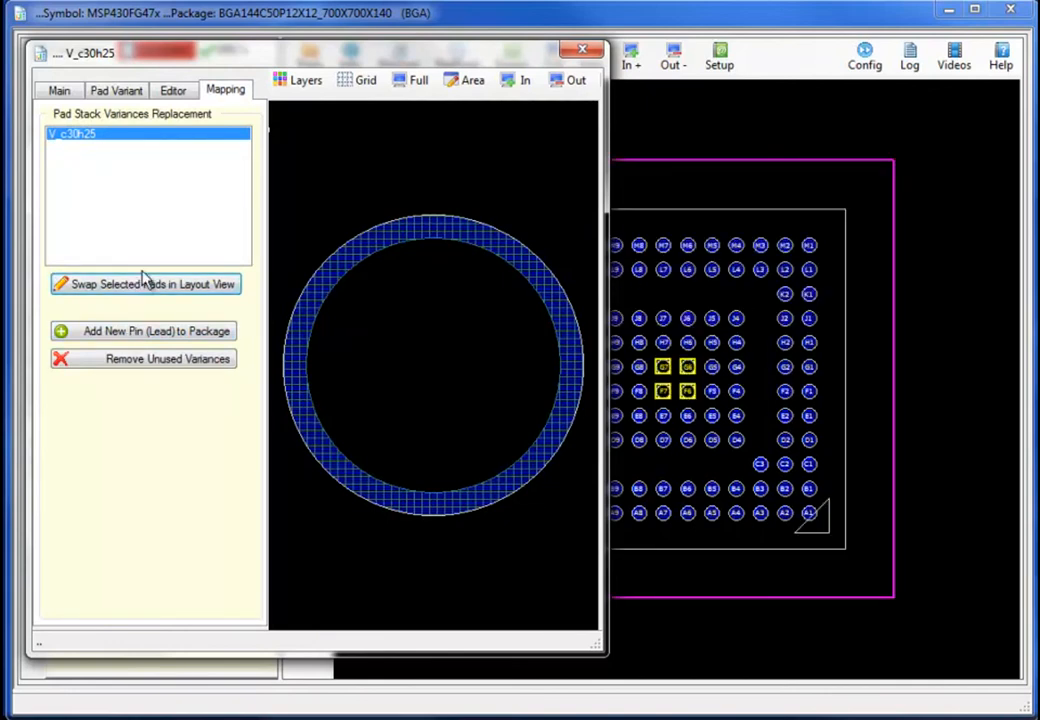
click(580, 49)
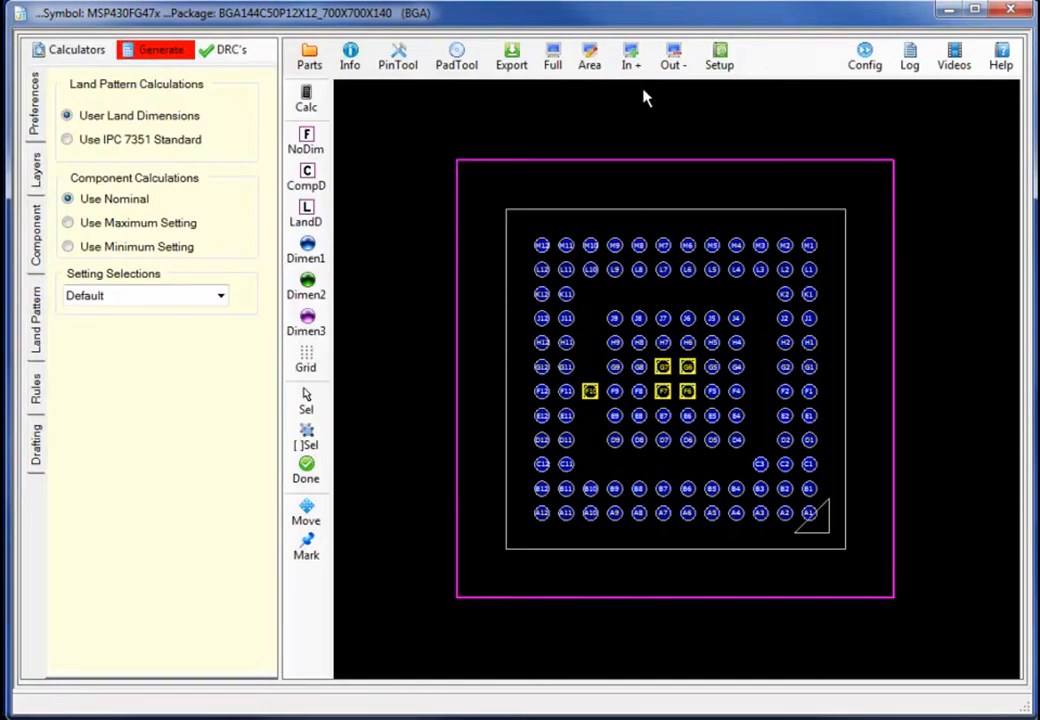
click(638, 472)
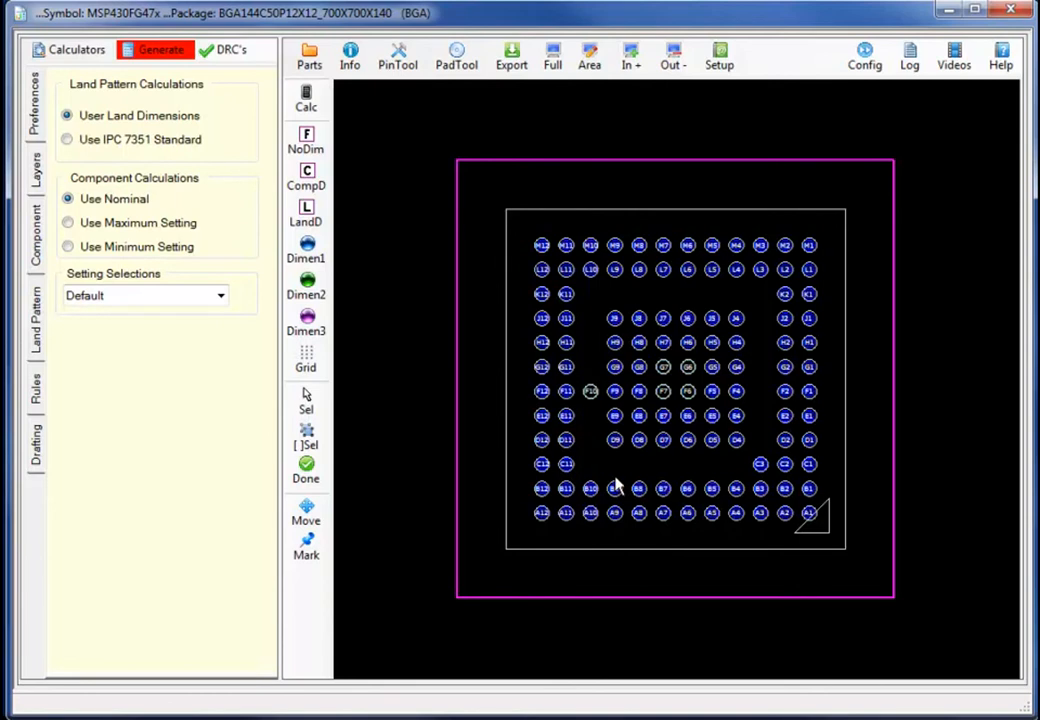
Step: Export the footprint to OrCAD PCB / Allegro with Allegro invoked after exporting, minimize the Allegro window, and close the export form
click(514, 66)
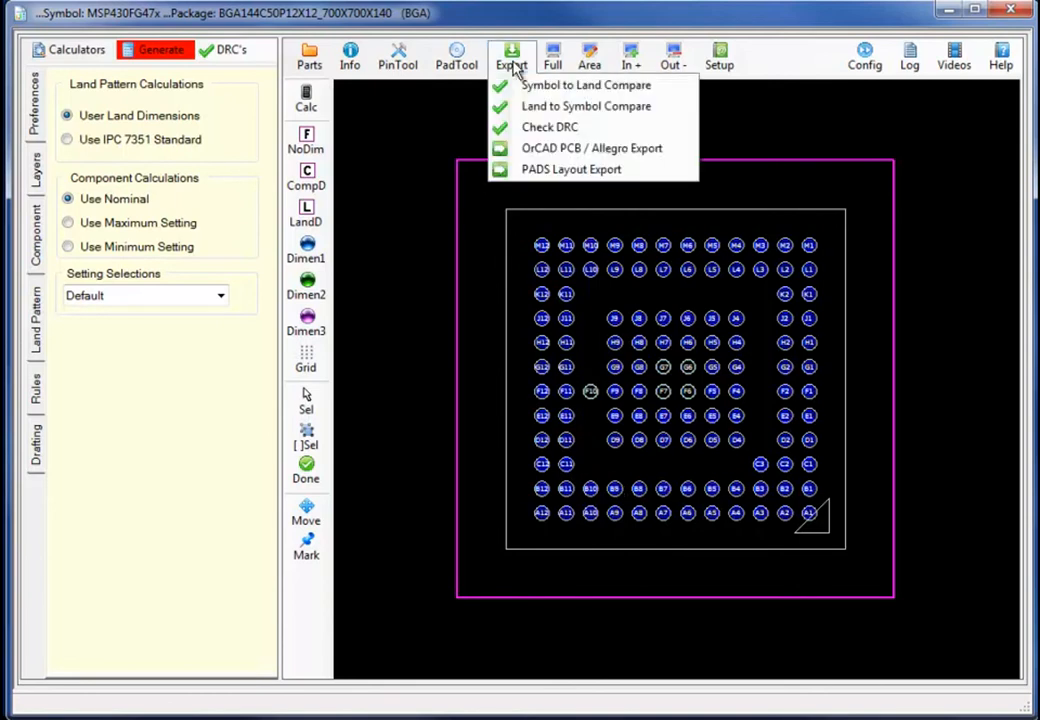
click(559, 149)
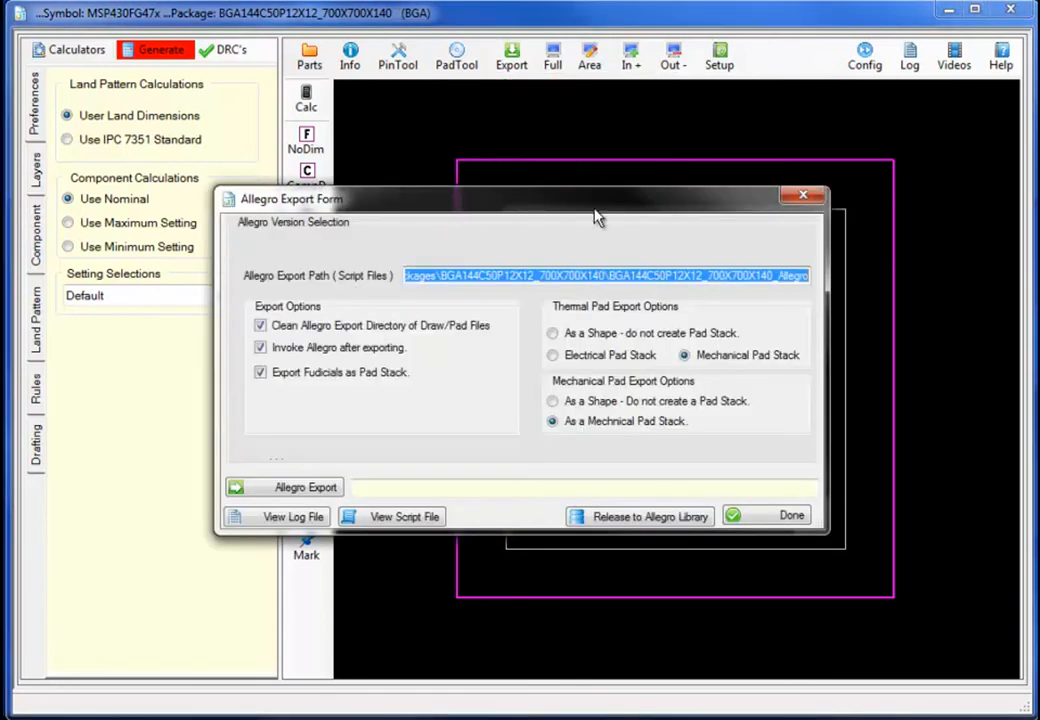
click(330, 490)
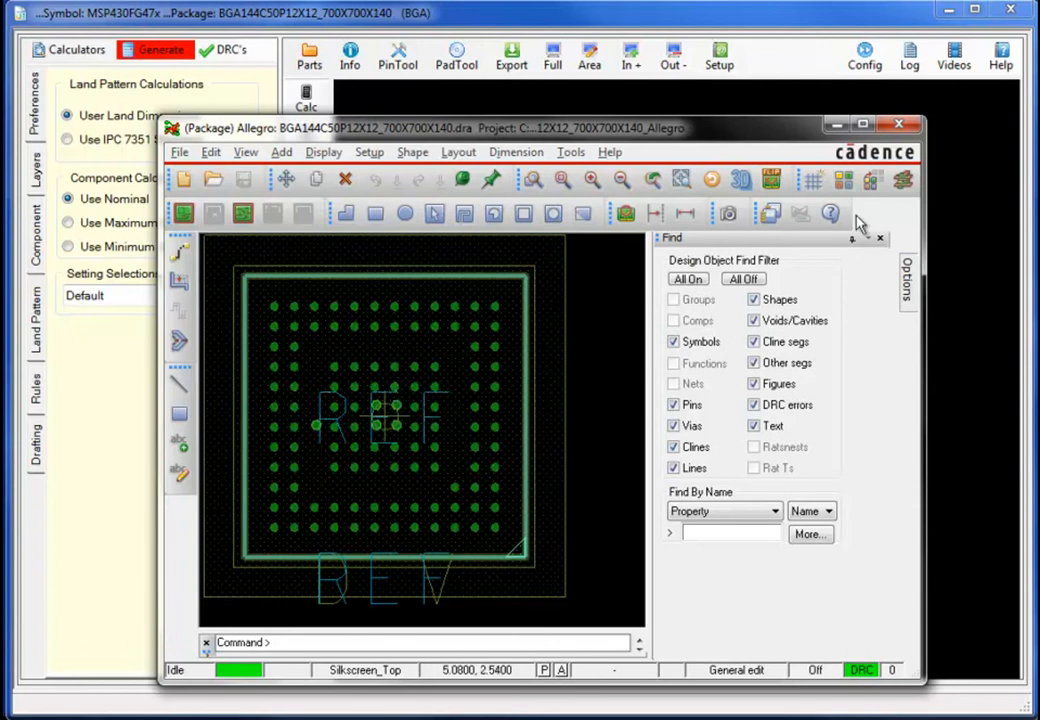
click(836, 125)
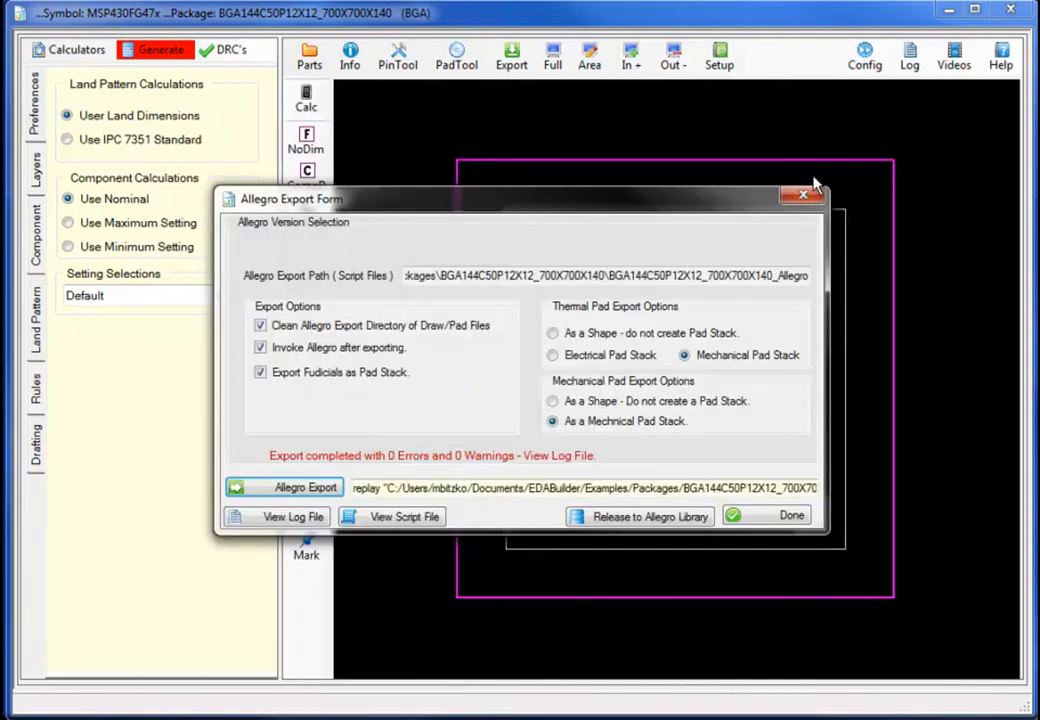
click(808, 198)
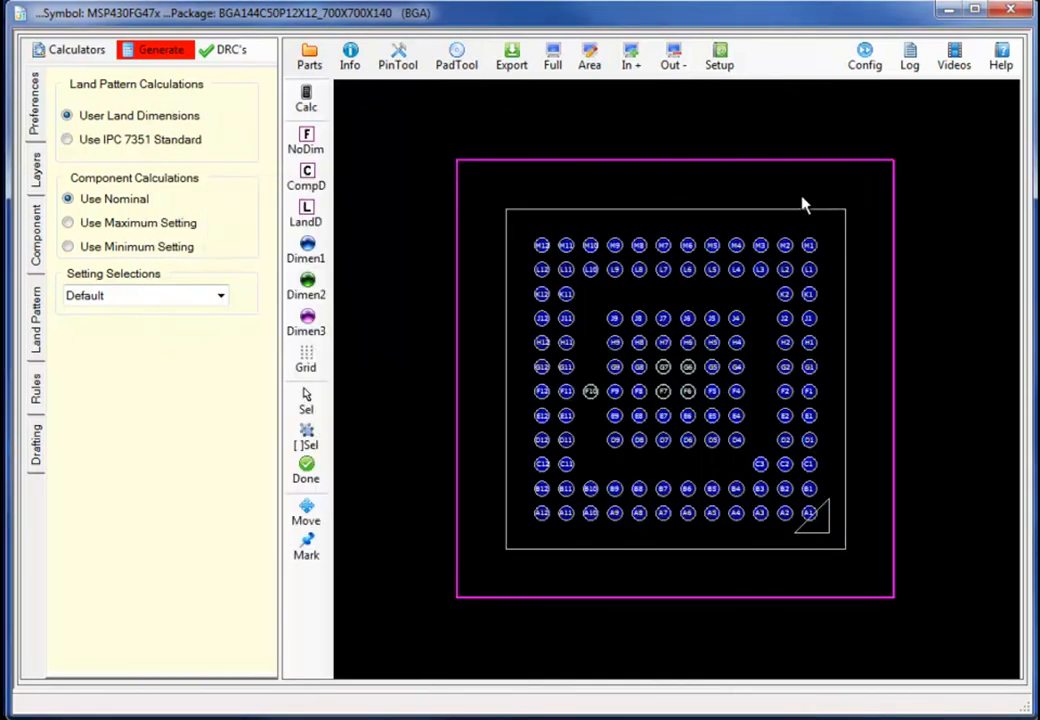